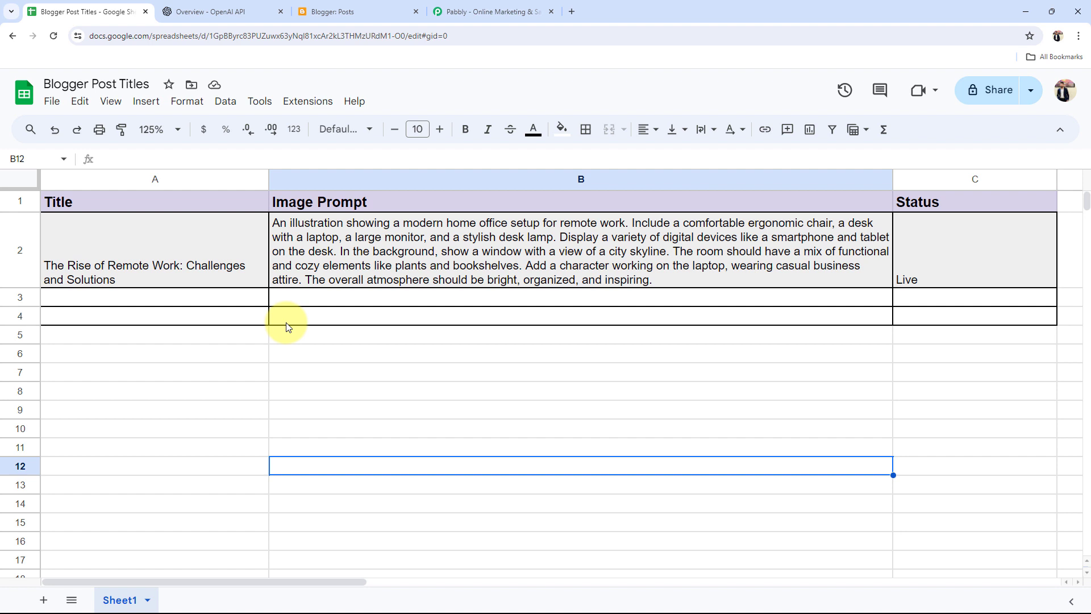
- Switch to the Pabbly website, go to the overview of all Pabbly apps and access Pabbly Connect
click(223, 12)
click(401, 11)
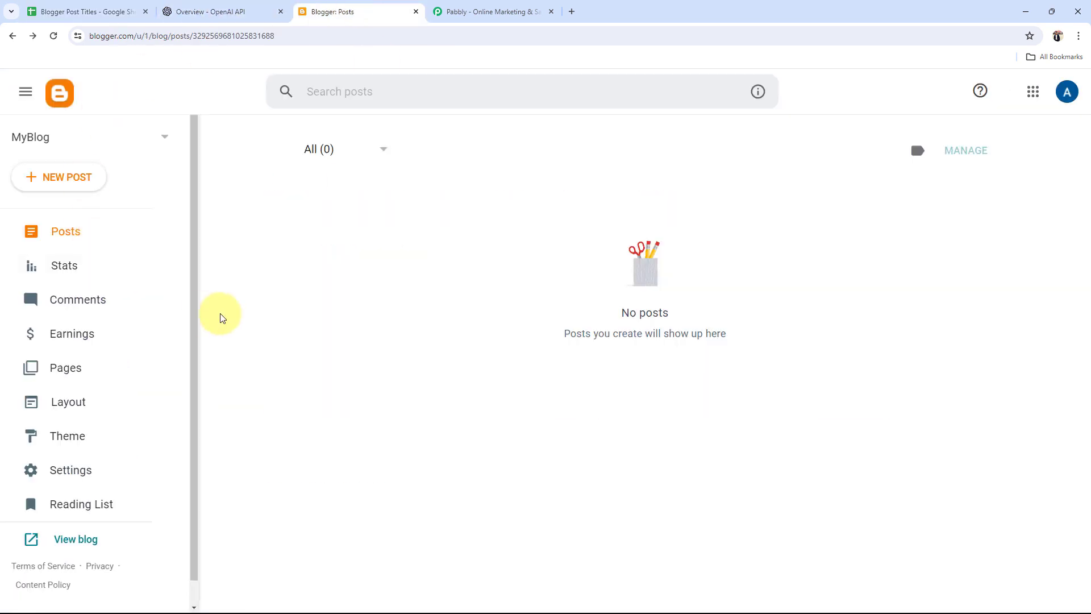
click(449, 11)
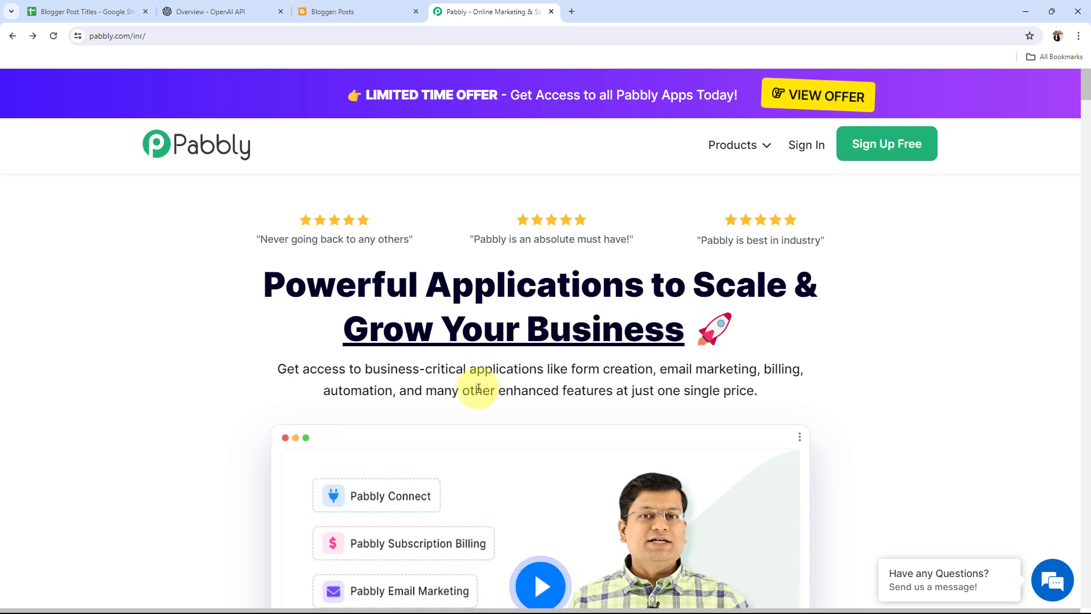
click(912, 149)
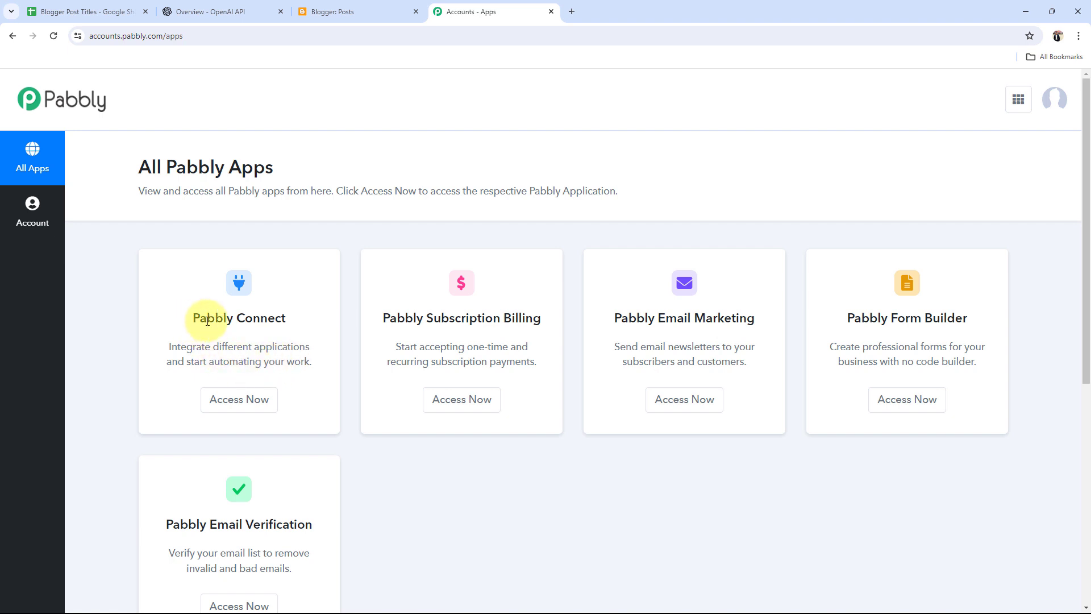
drag(199, 320, 293, 345)
click(250, 398)
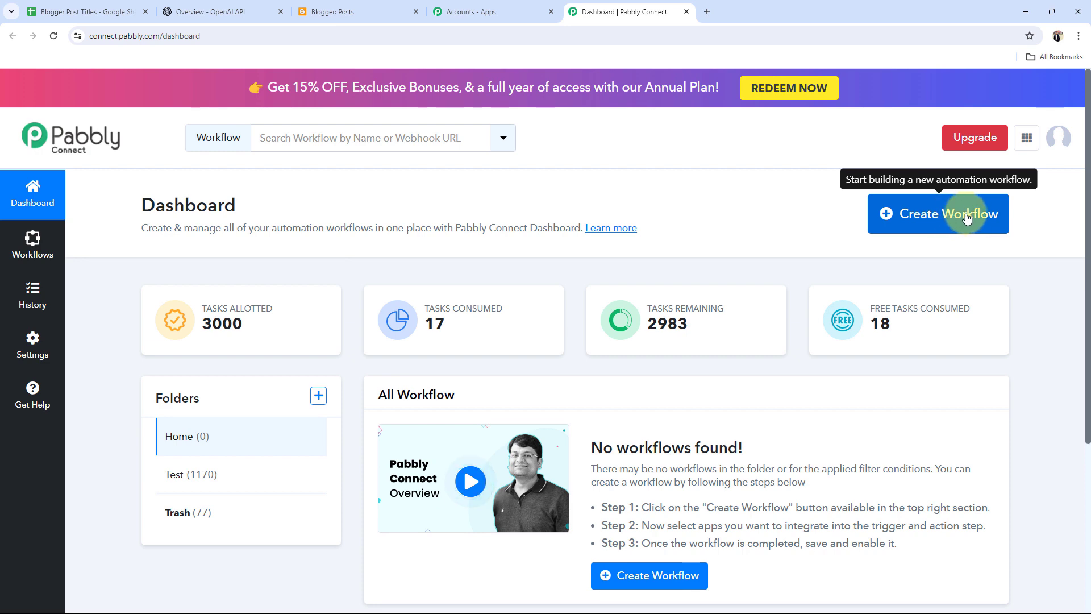
click(324, 12)
click(233, 11)
click(114, 11)
click(574, 11)
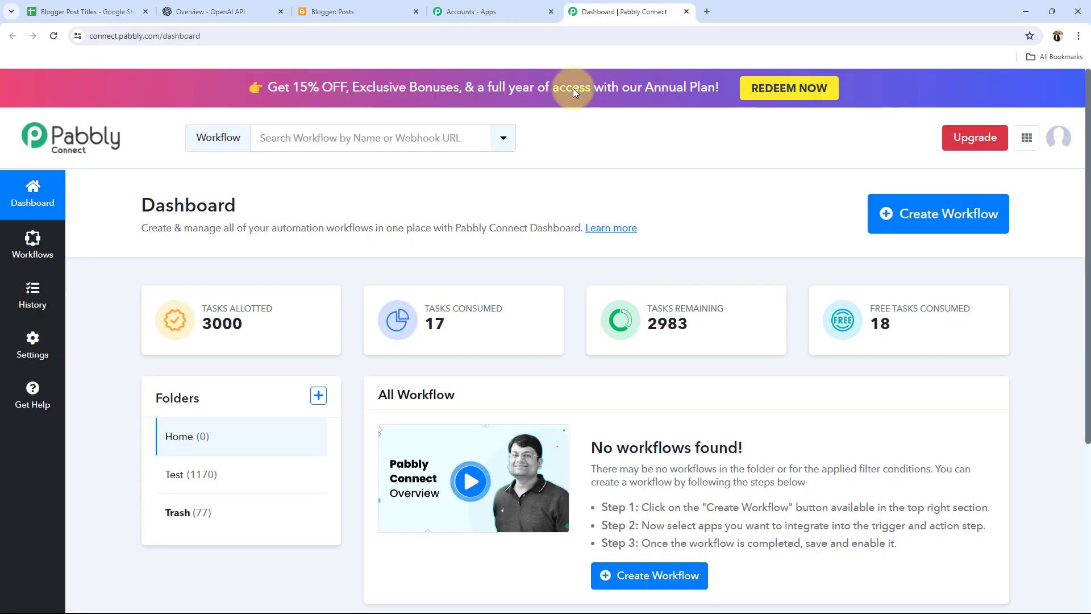
- Create a workflow named "Generate & Post Blogs using AI & Automation" in the Home folder and collapse its trigger step
click(925, 217)
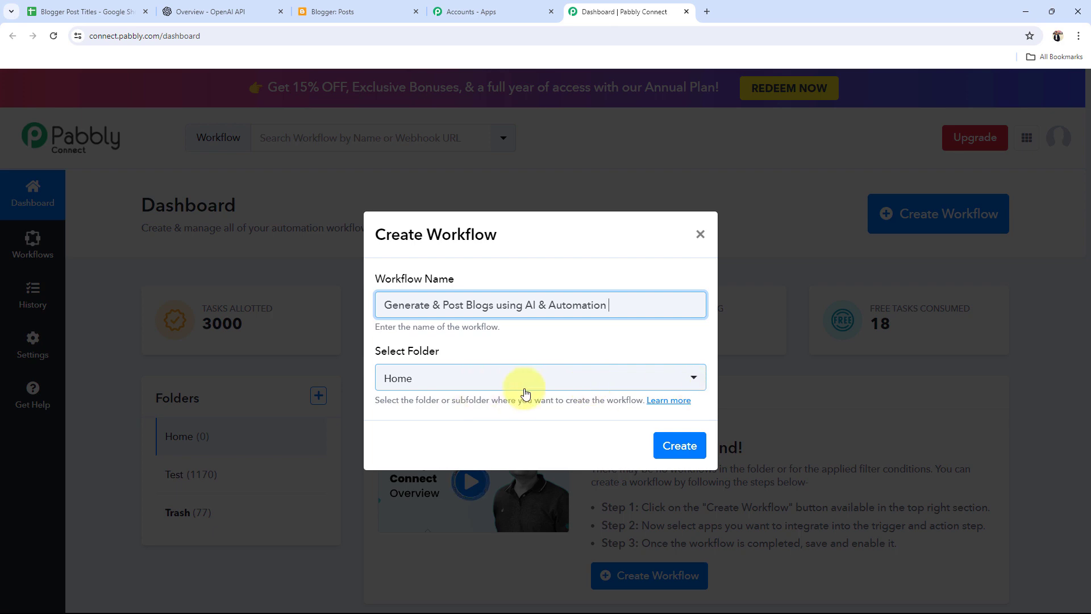
click(682, 445)
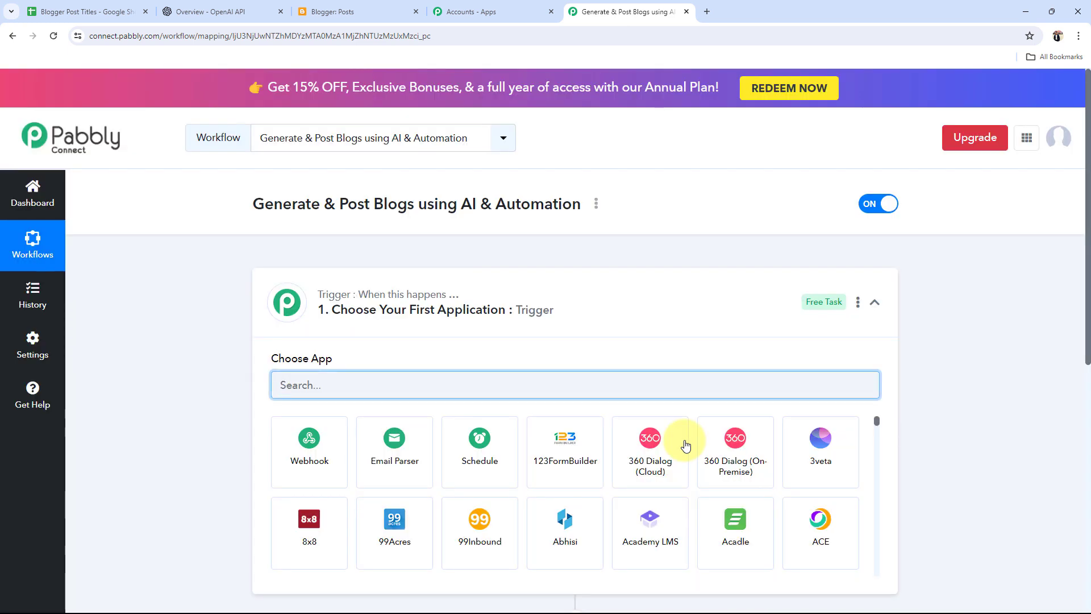
click(642, 319)
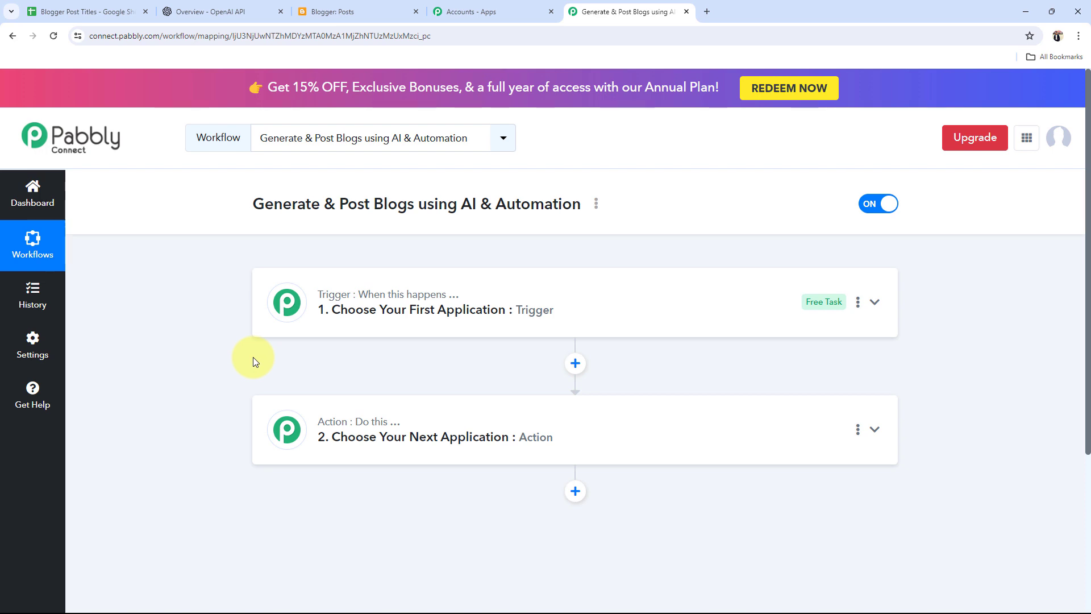
- Examine the Blogger Post Titles spreadsheet with its image prompt, the OpenAI platform and the Blogger posts page, and return to the workflow
click(91, 8)
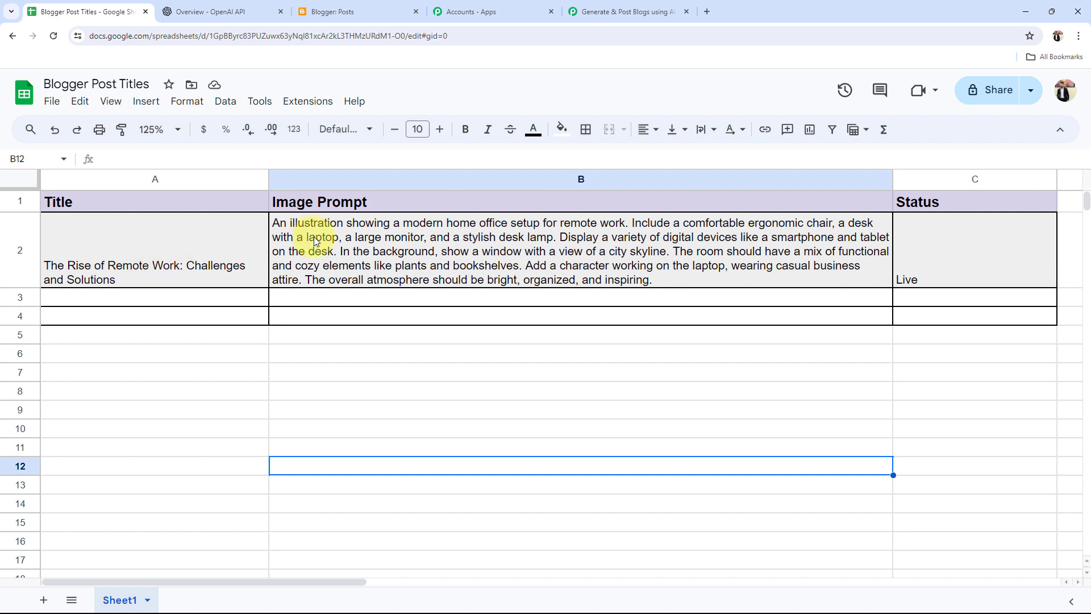
click(187, 11)
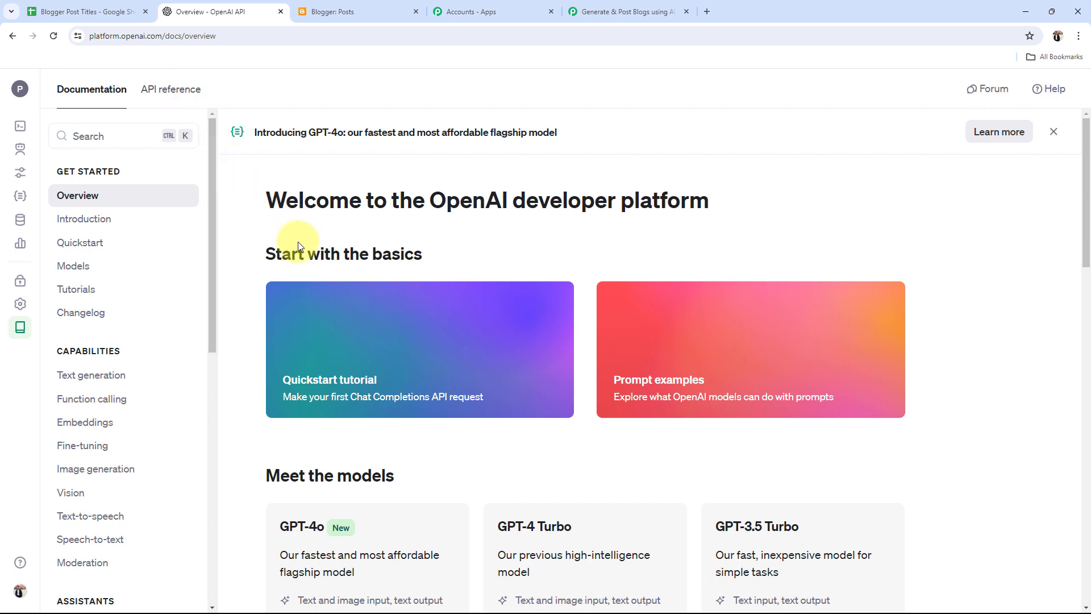
click(40, 11)
click(405, 233)
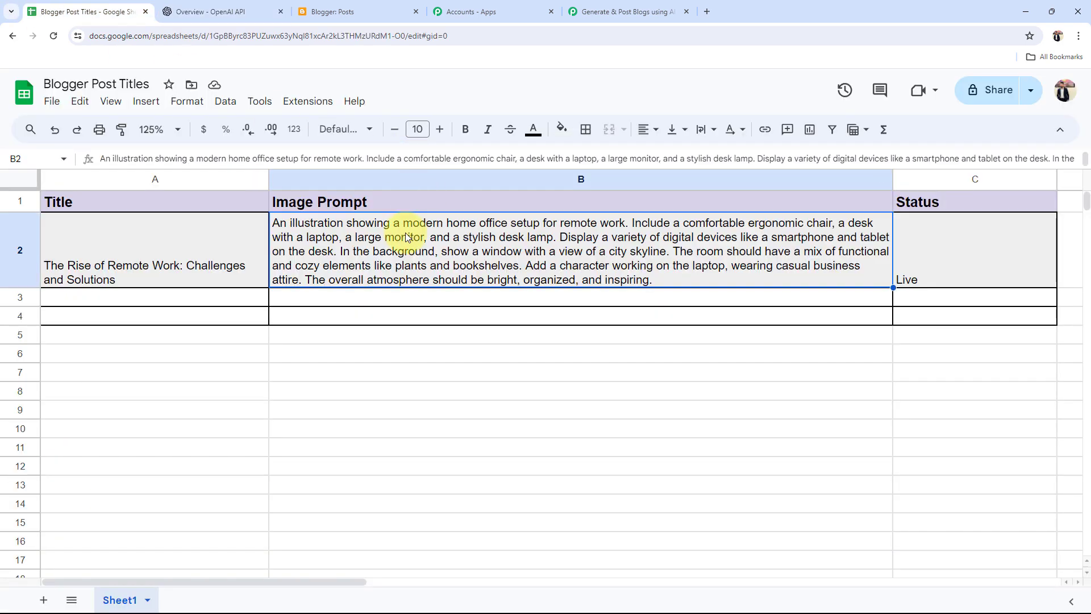
click(262, 5)
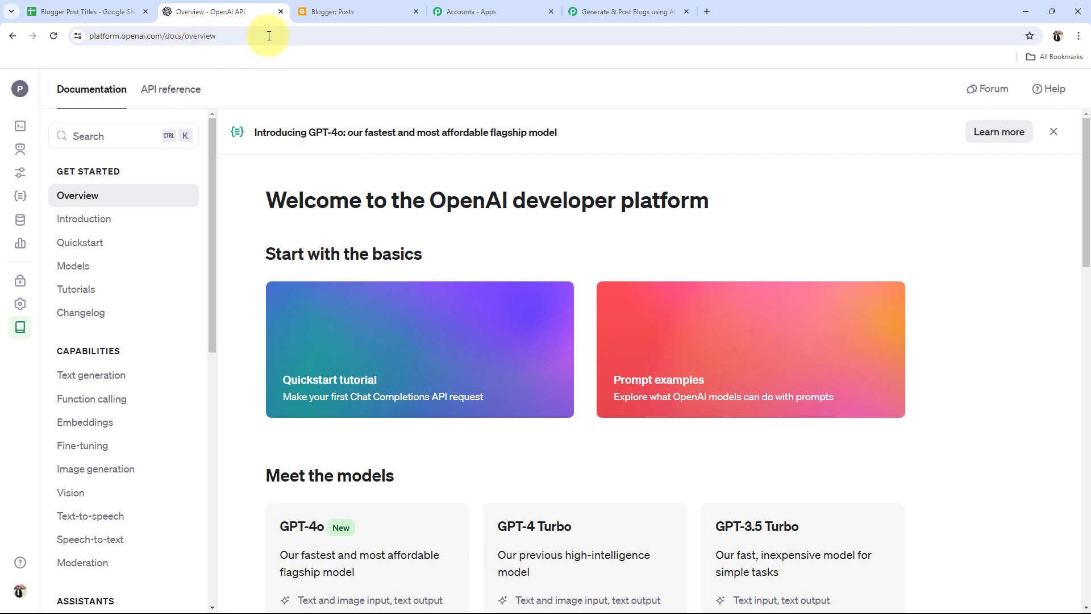
click(316, 13)
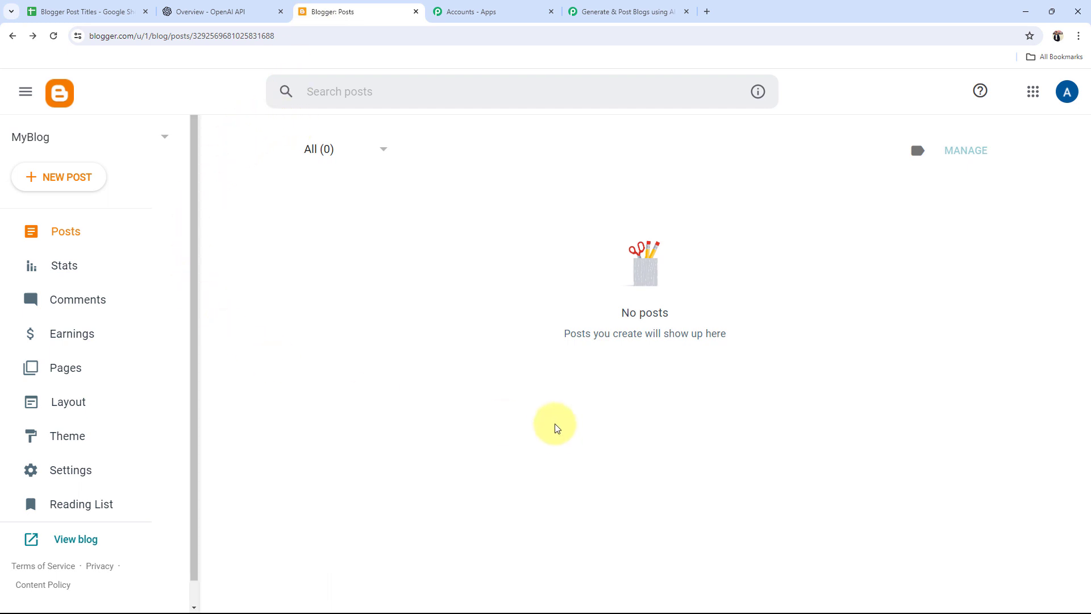
click(109, 12)
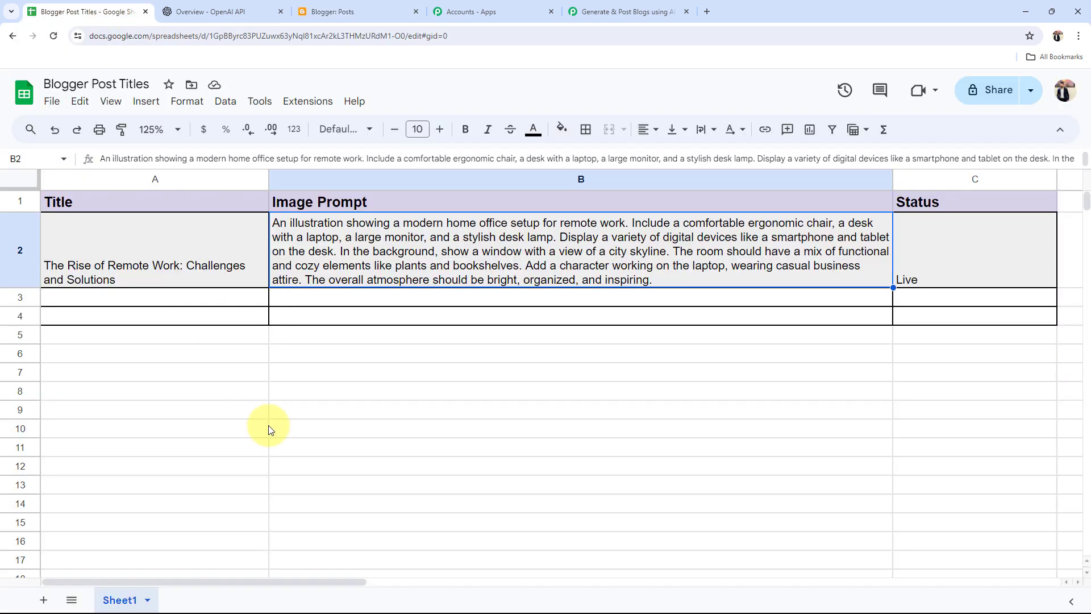
click(217, 11)
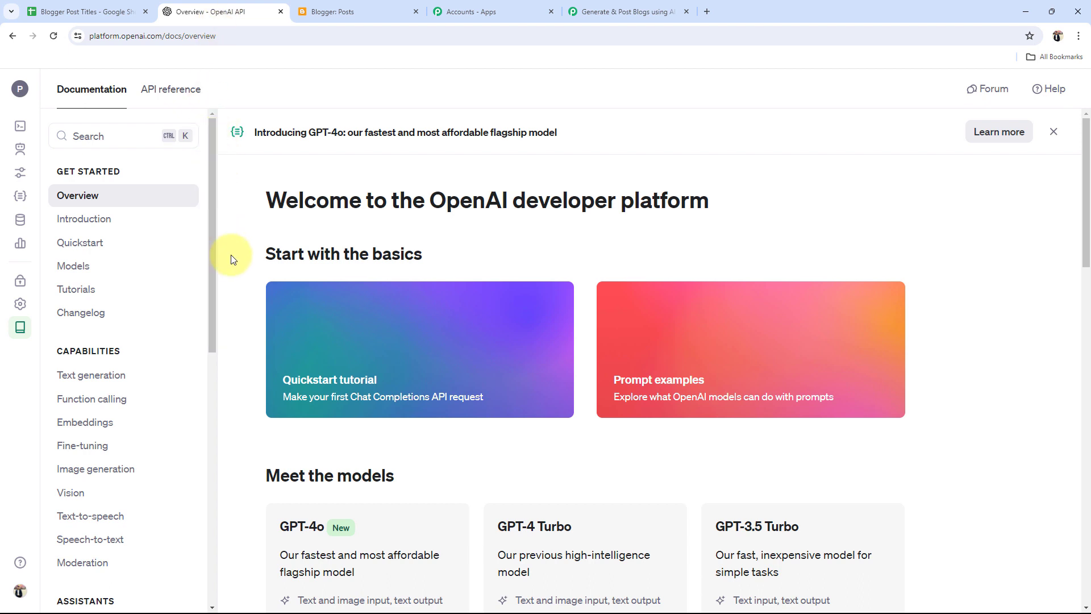
click(327, 13)
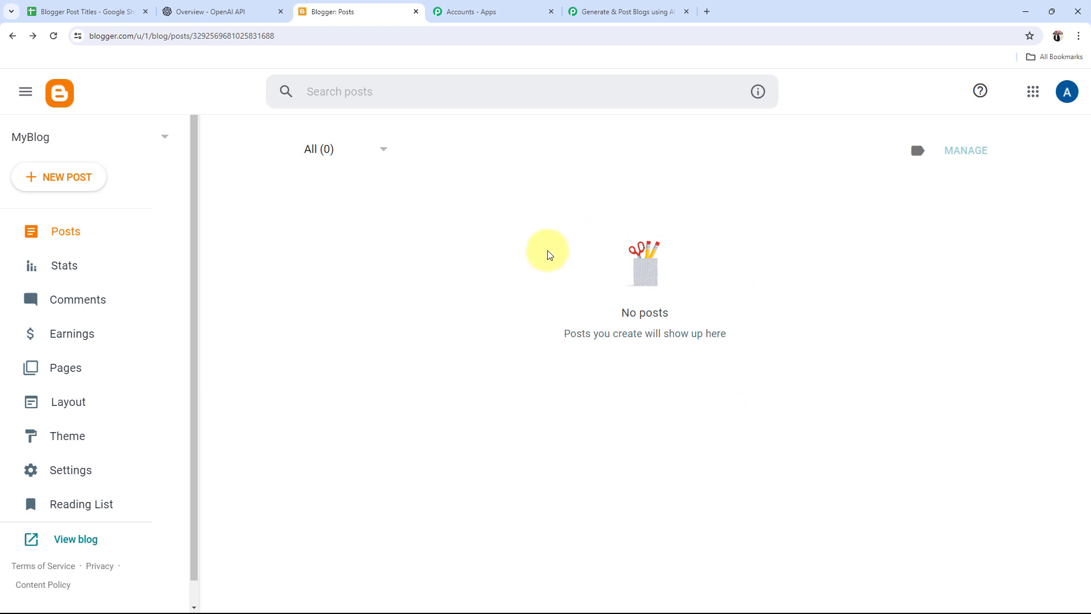
click(638, 11)
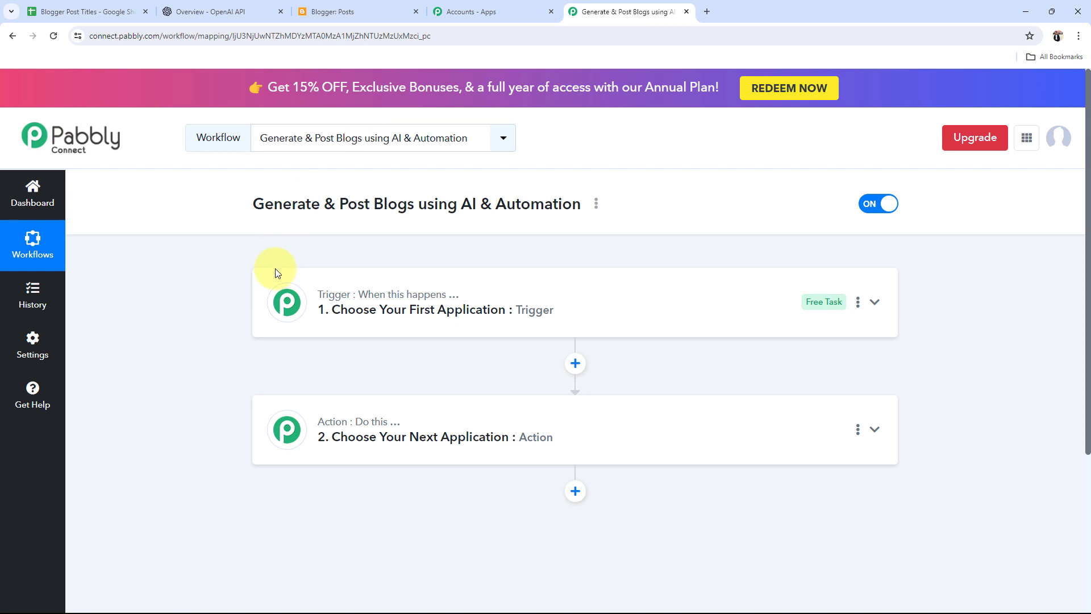
- Search the trigger apps for "goog" and choose Google Sheets as the workflow's trigger application
click(367, 310)
click(375, 384)
text(goog)
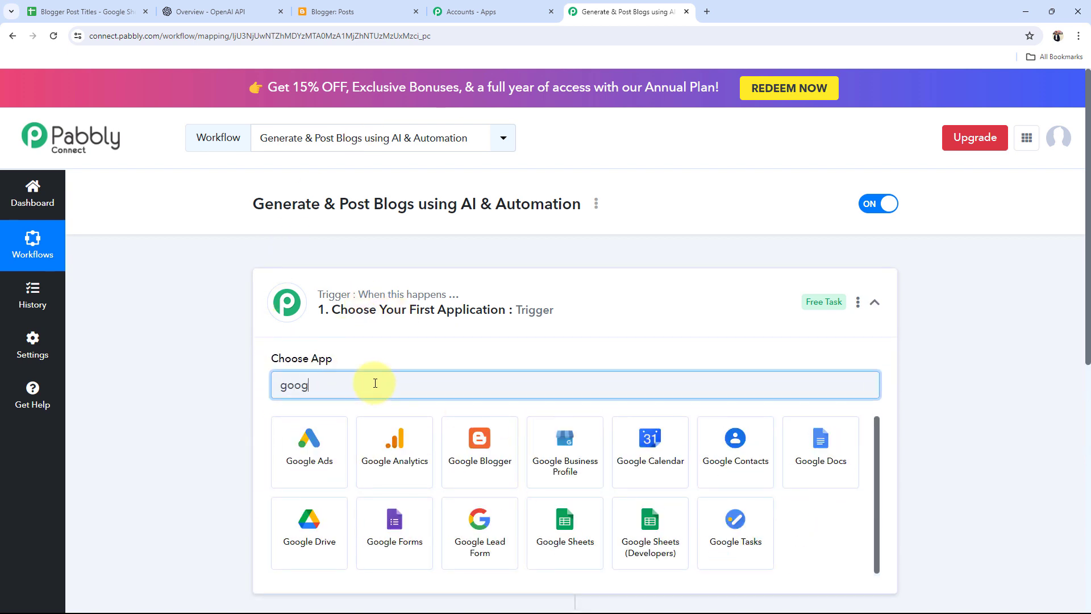
click(574, 549)
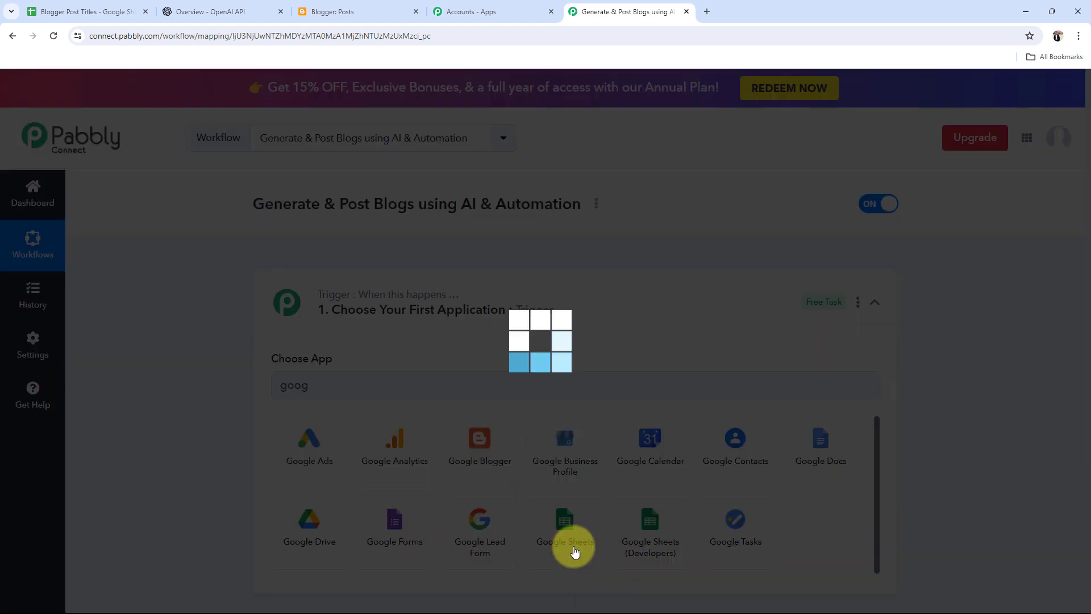
click(114, 12)
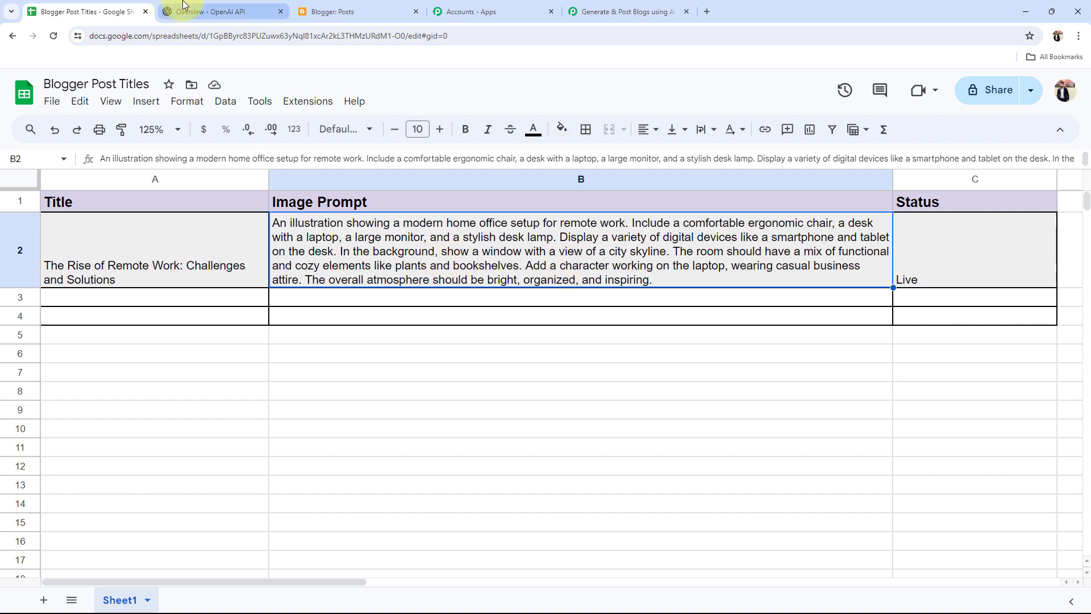
click(202, 5)
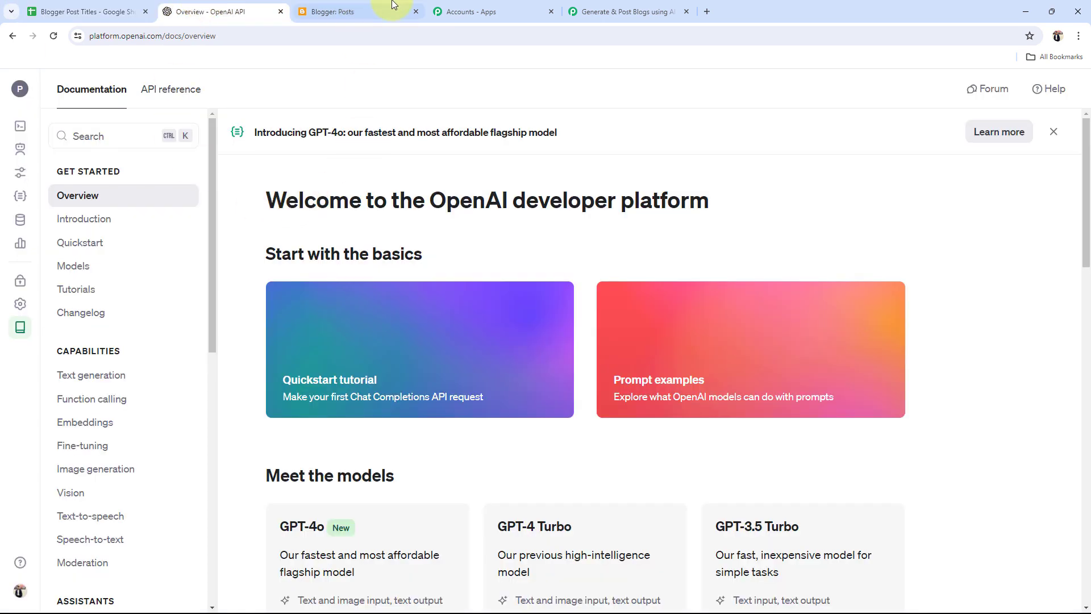
click(638, 6)
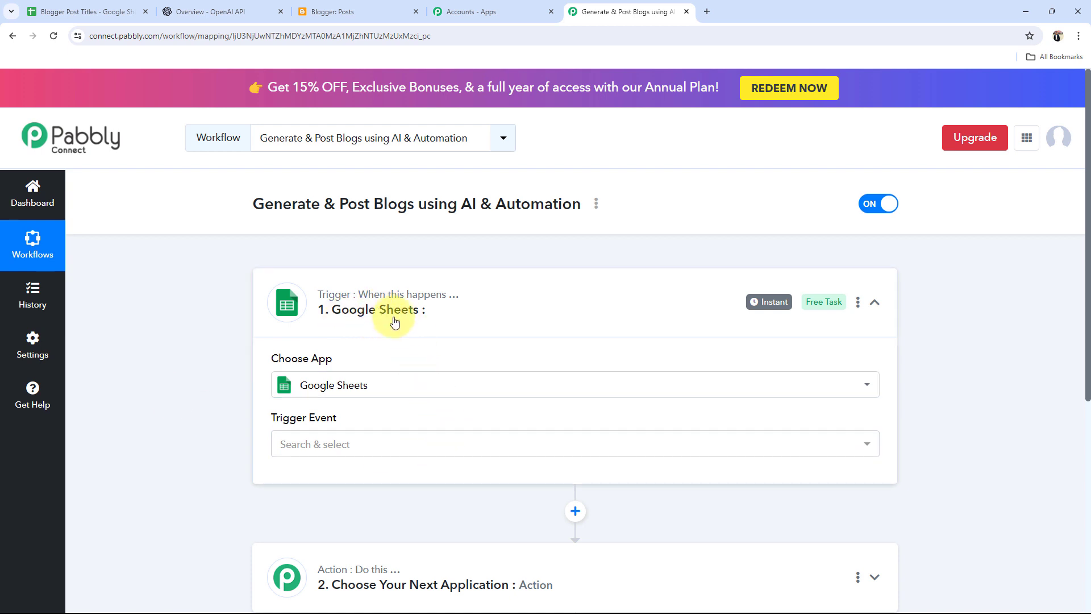
- Set the Google Sheets trigger event to New or Updated Spreadsheet Row
click(305, 445)
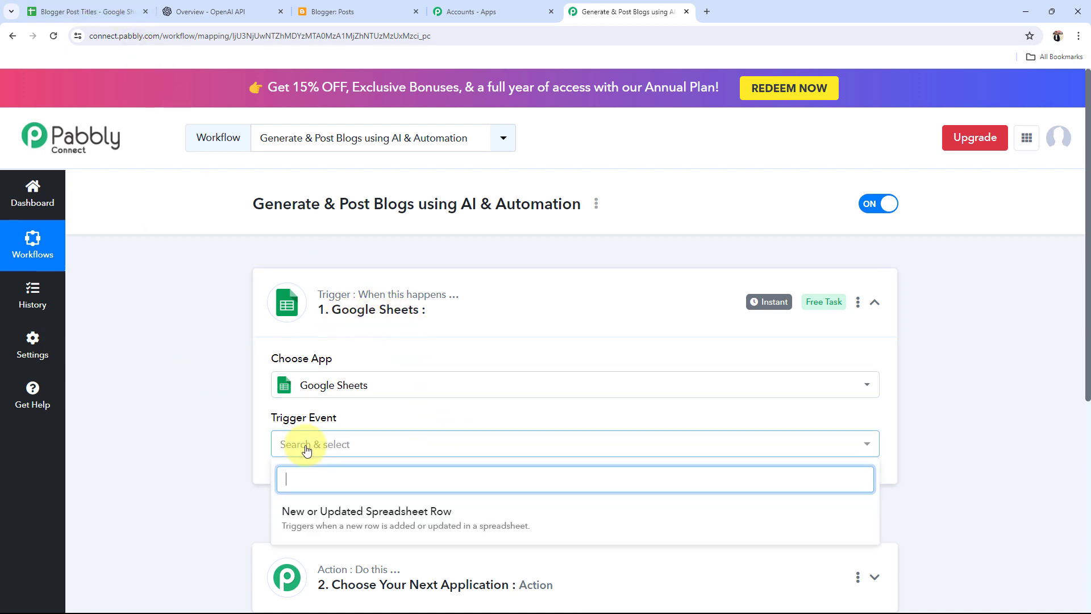
click(305, 514)
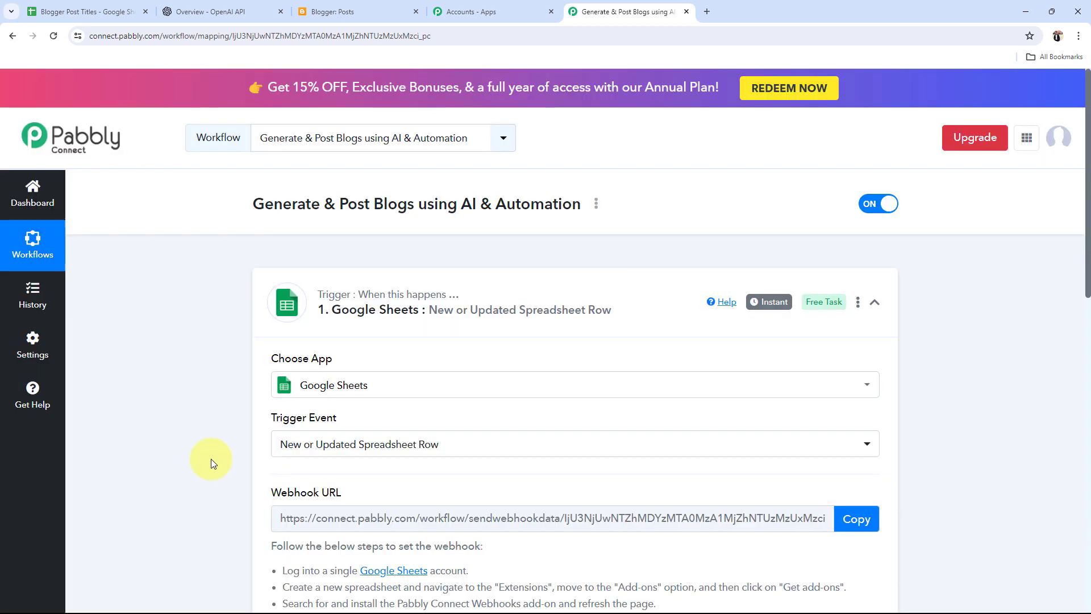
click(123, 11)
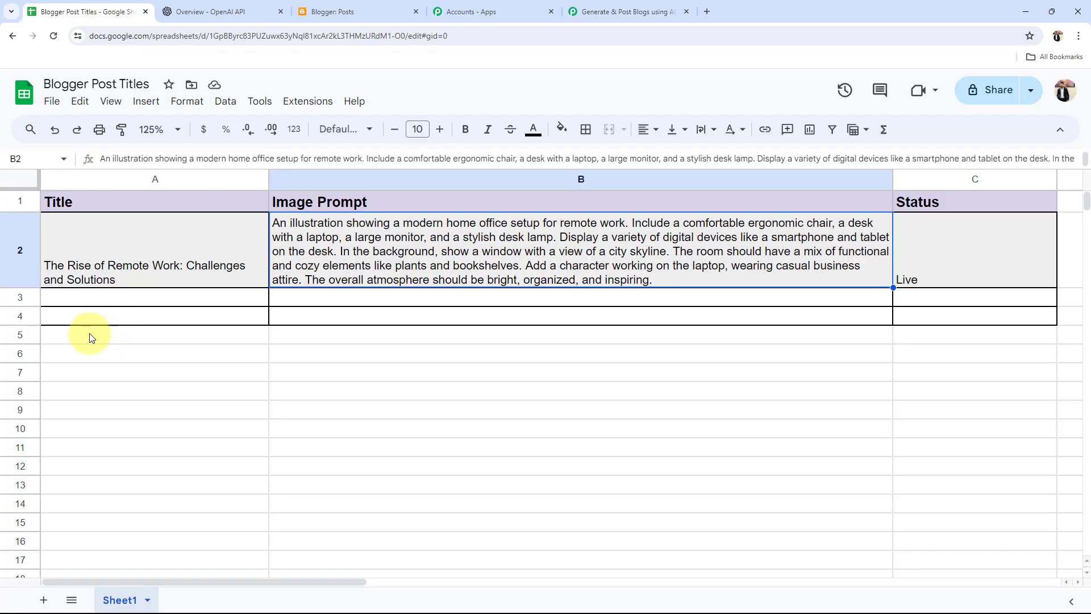
click(78, 295)
click(280, 298)
click(625, 12)
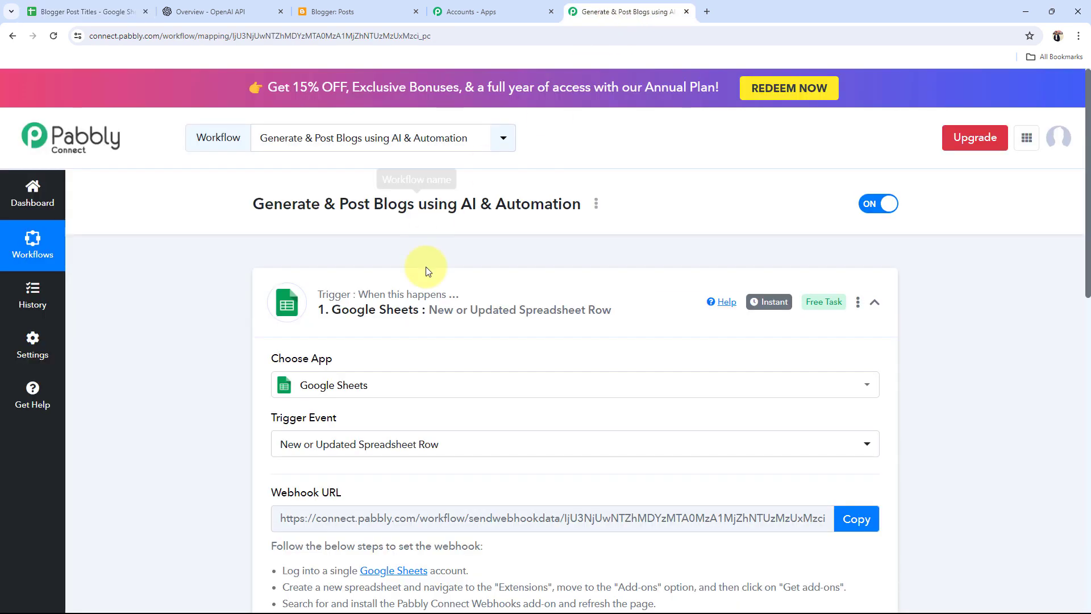
- Set the workflow's action to OpenAI (ChatGPT, DALL-E, Whisper) with the event Generate Image (DALL-E), leaving both workflow steps collapsed
click(426, 286)
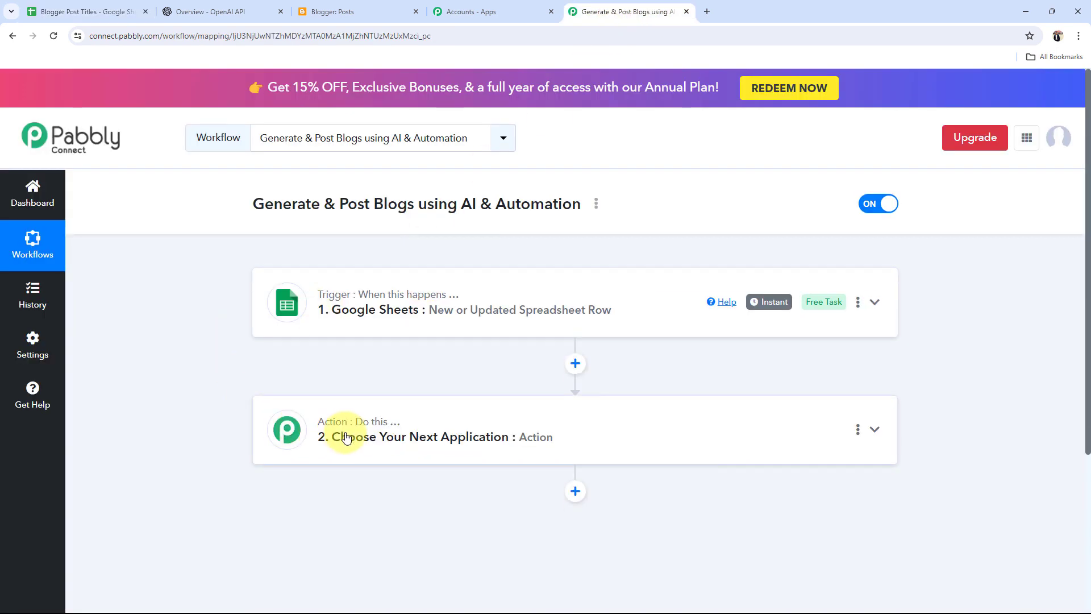
click(347, 438)
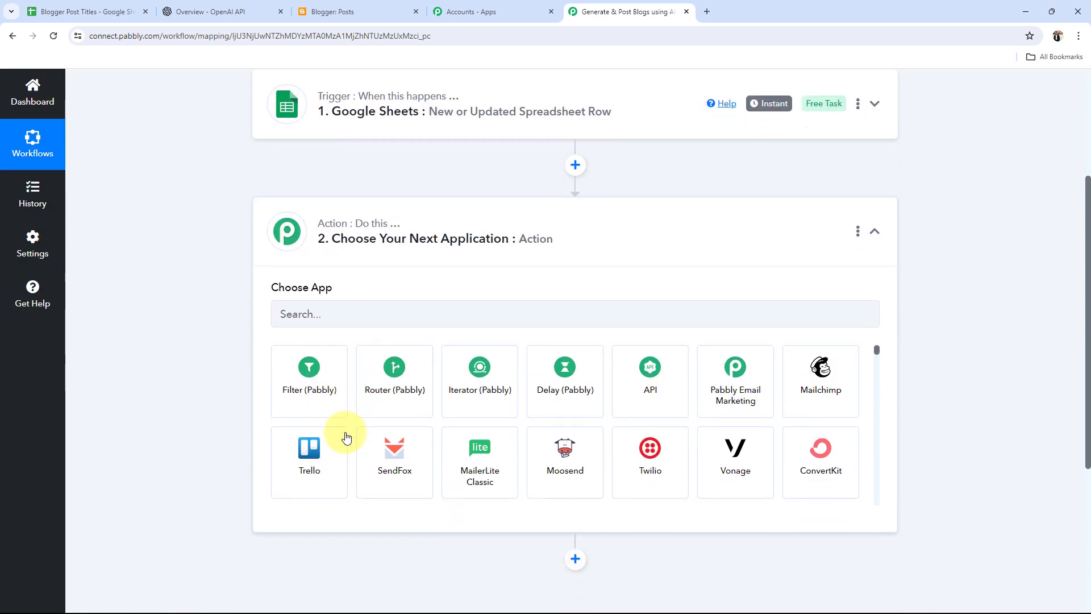
click(311, 315)
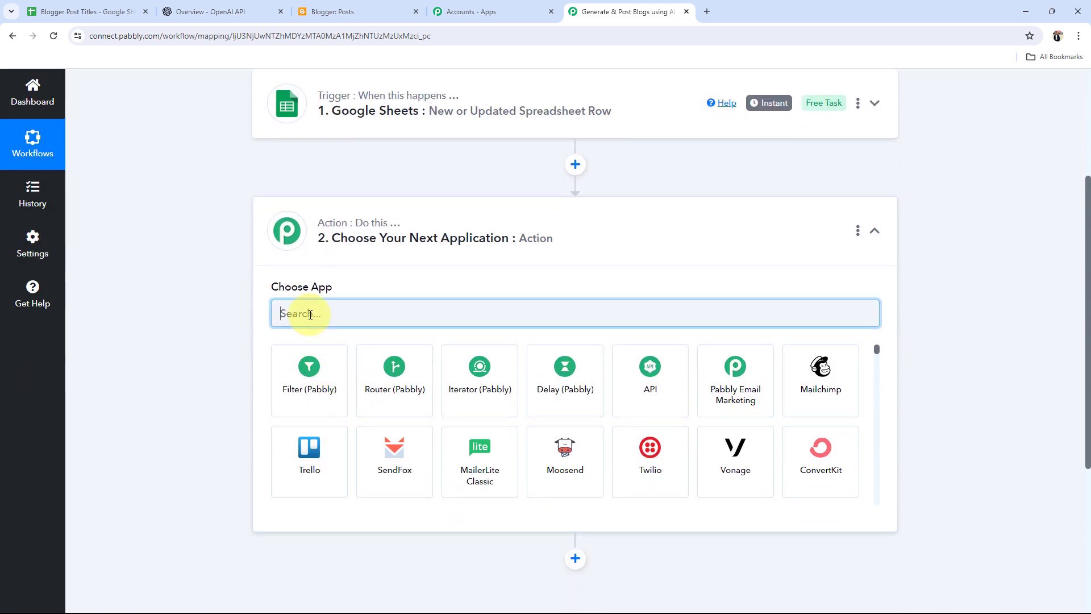
text(openai)
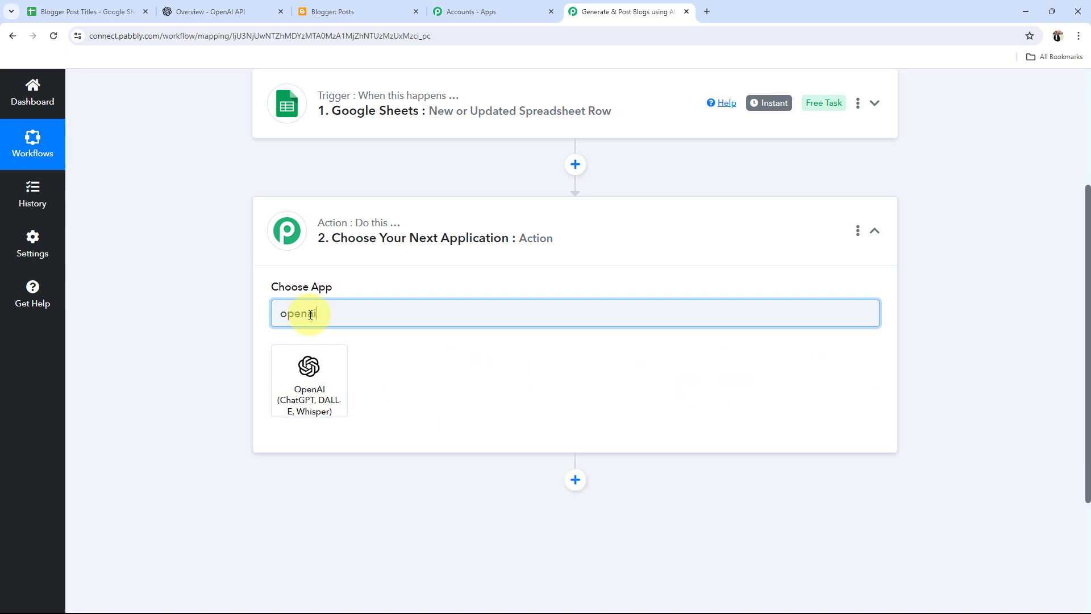
click(302, 385)
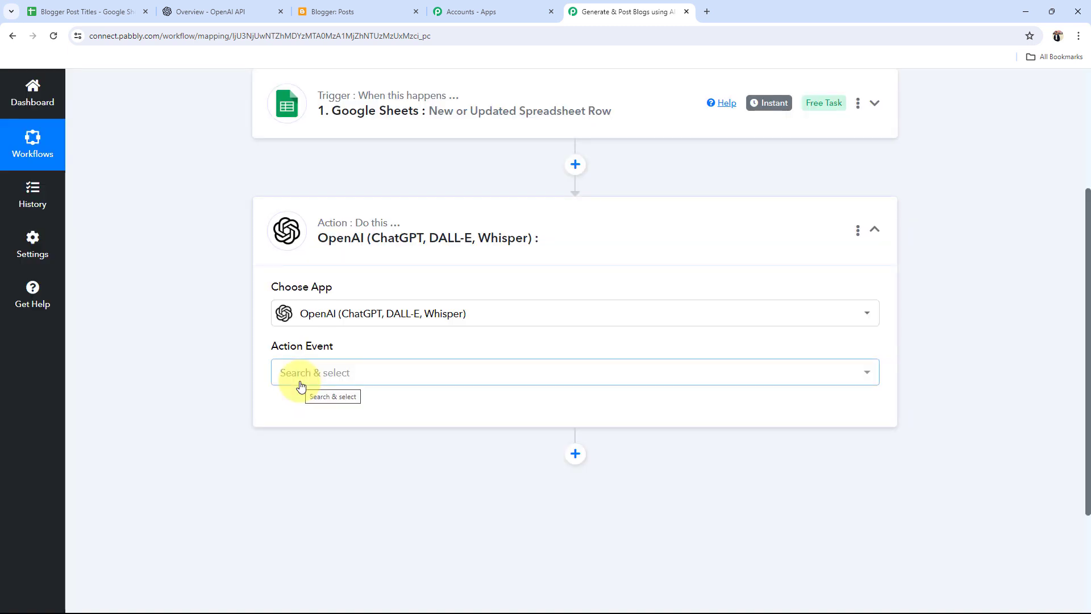
click(301, 386)
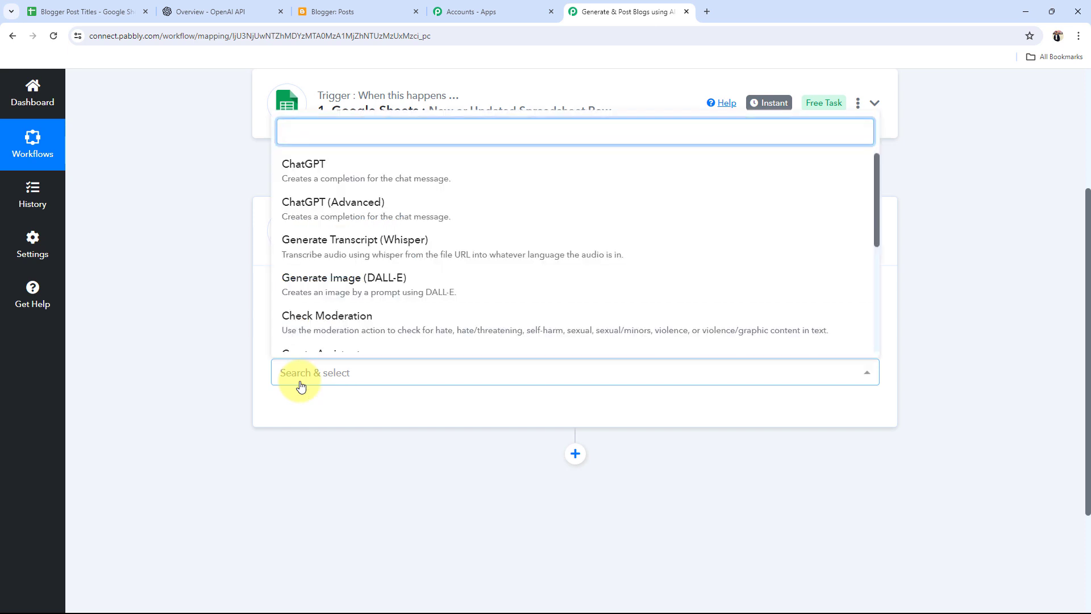
click(305, 296)
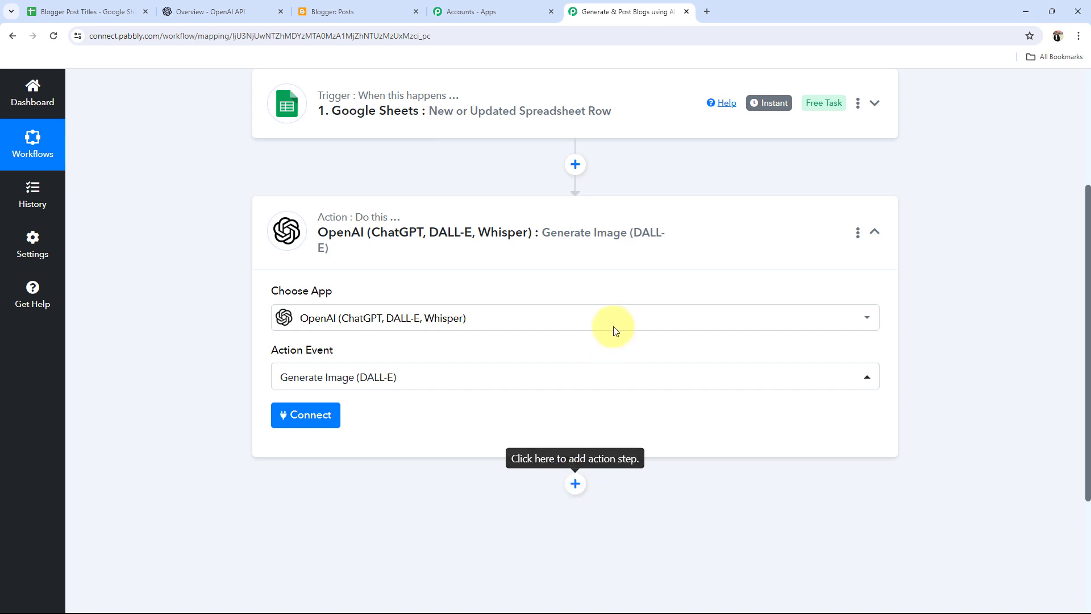
click(557, 237)
scroll(315, 352, up, 4)
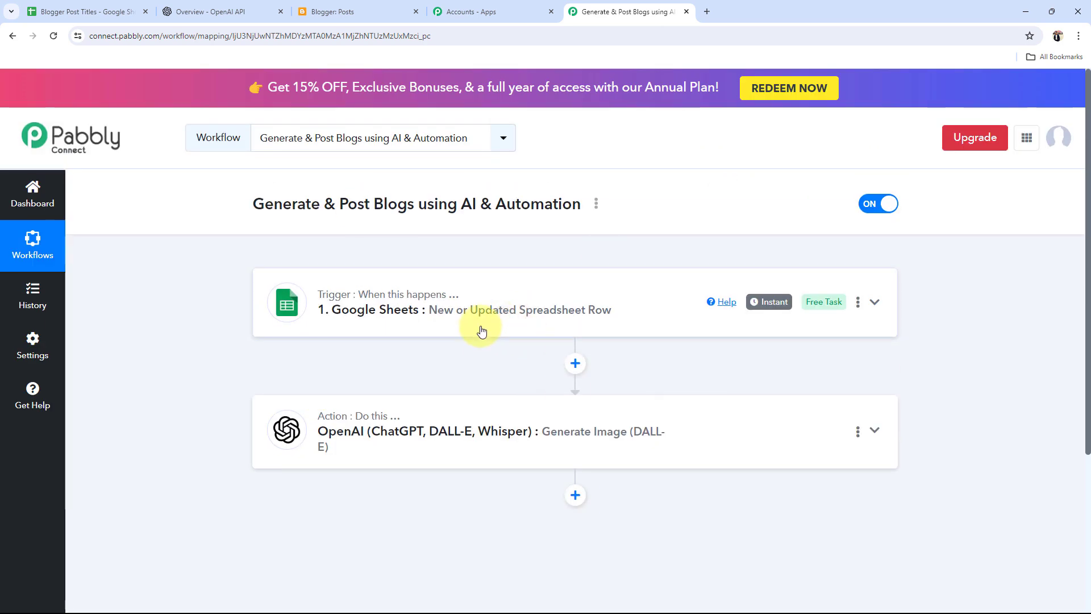
- Expand the workflow's Google Sheets trigger step and copy its webhook URL
click(111, 11)
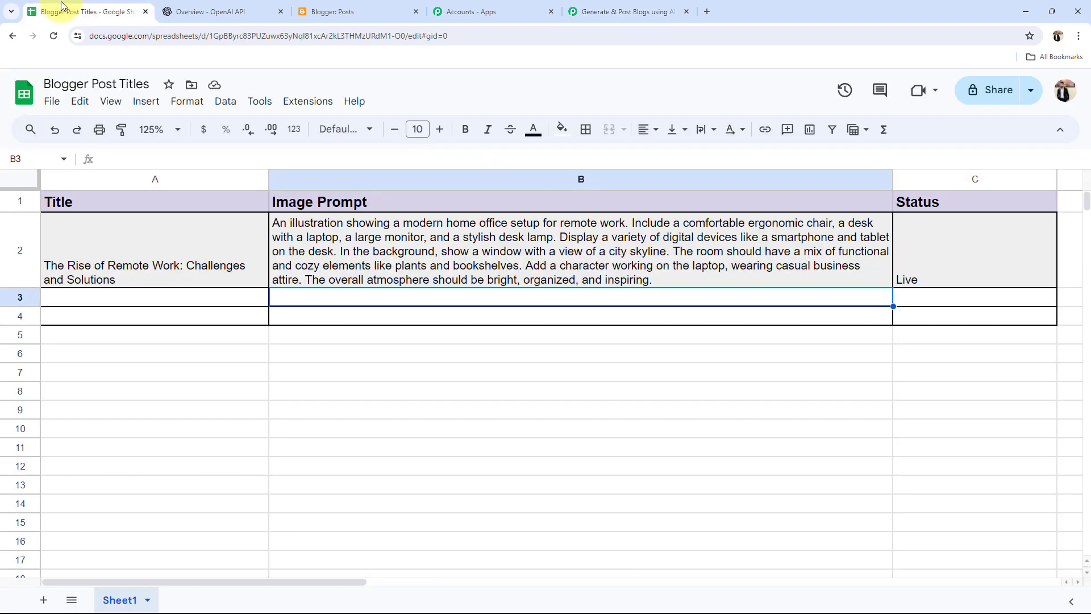
click(598, 6)
click(377, 328)
scroll(196, 491, down, 6)
click(366, 502)
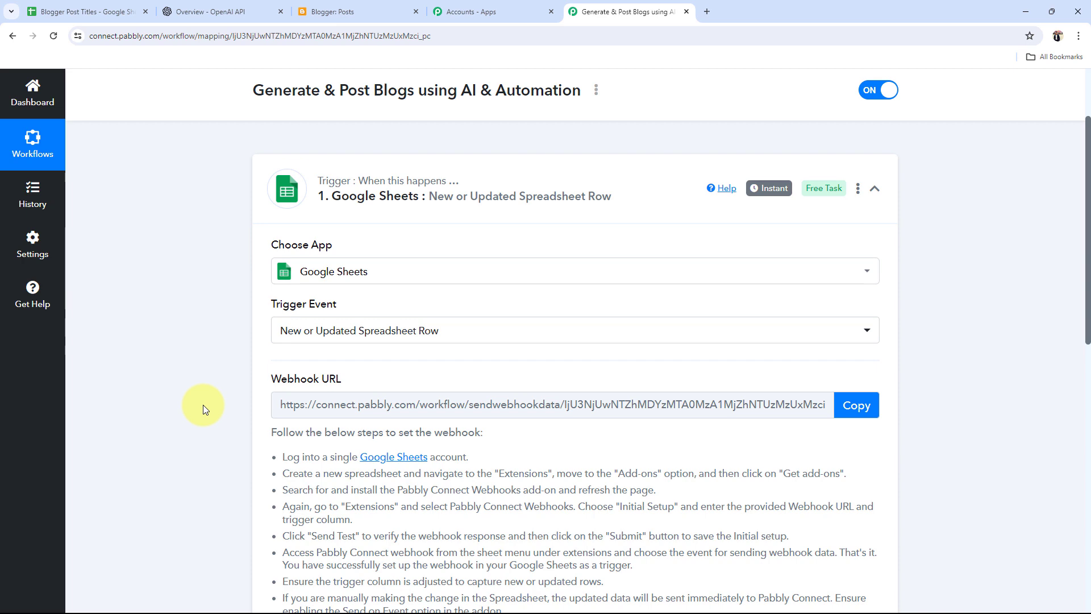
click(852, 405)
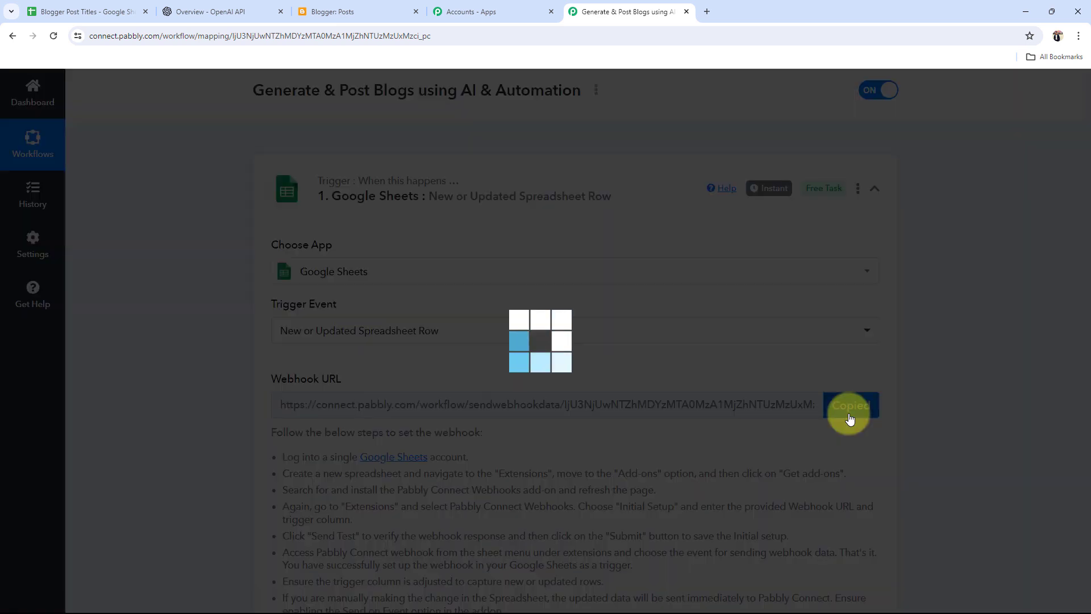
- Review the webhook setup instructions, copy the webhook URL again, and switch to the Blogger Post Titles spreadsheet
drag(282, 457, 771, 600)
click(156, 469)
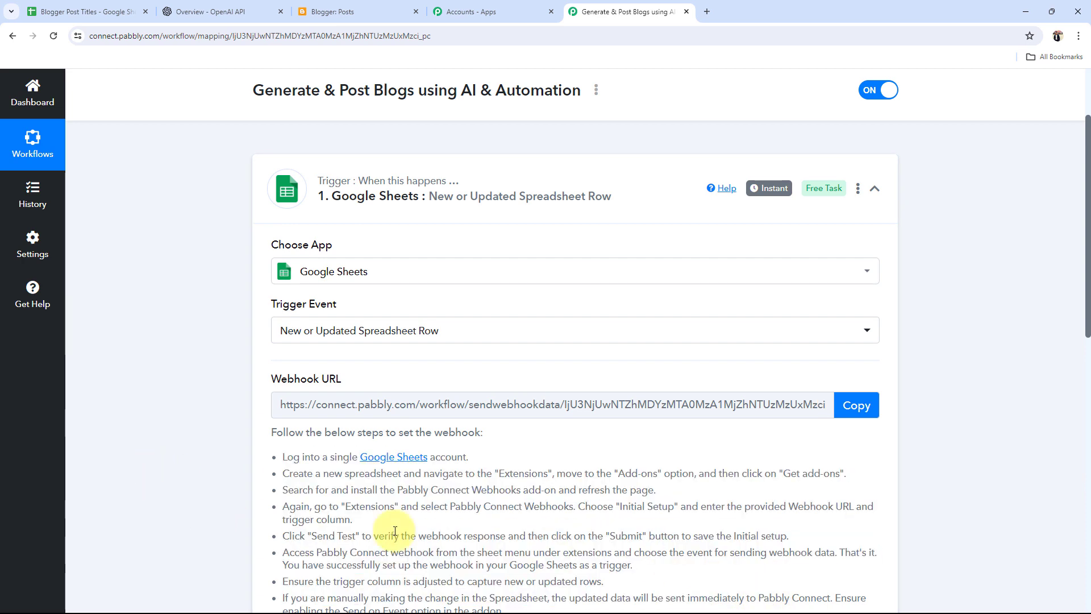
click(85, 11)
click(588, 6)
click(858, 404)
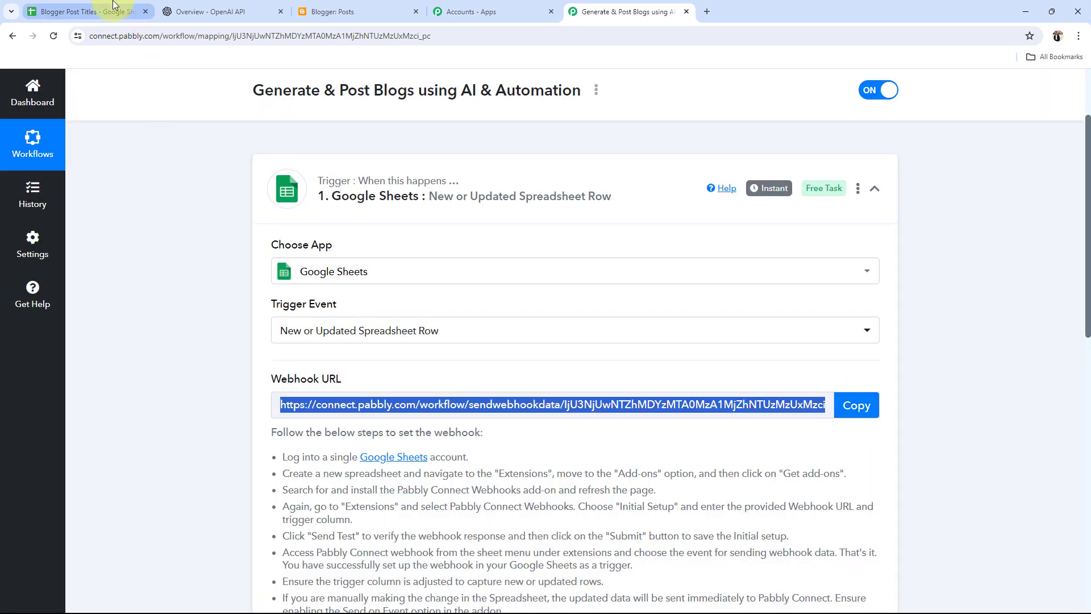
click(113, 5)
click(397, 459)
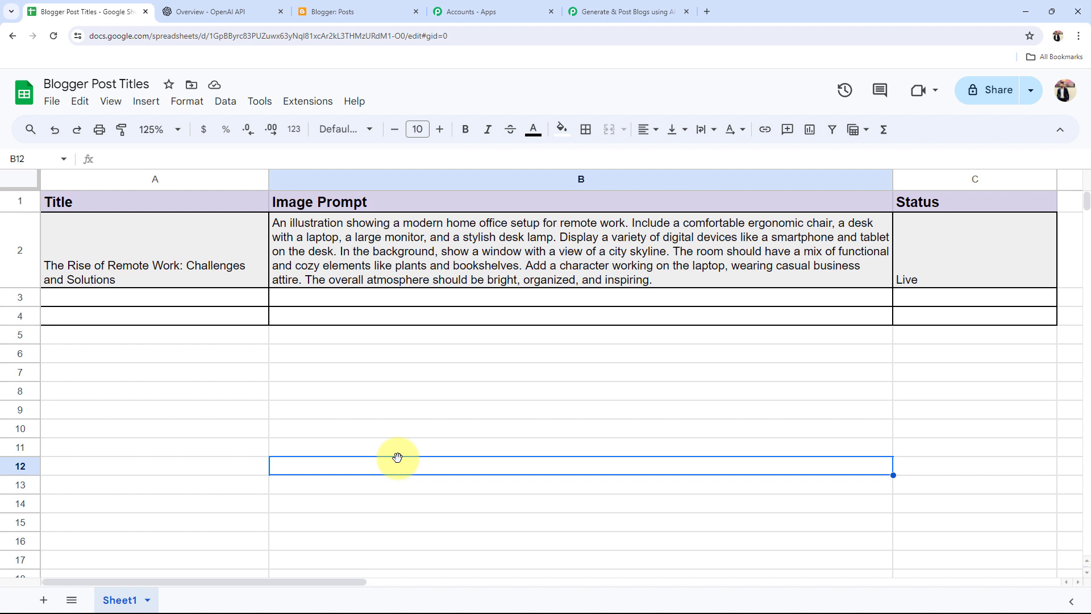
- Search the add-ons marketplace for "pabbly", view the Pabbly Connect Webhooks result, and return to the sheet
click(306, 102)
mouse_move(307, 122)
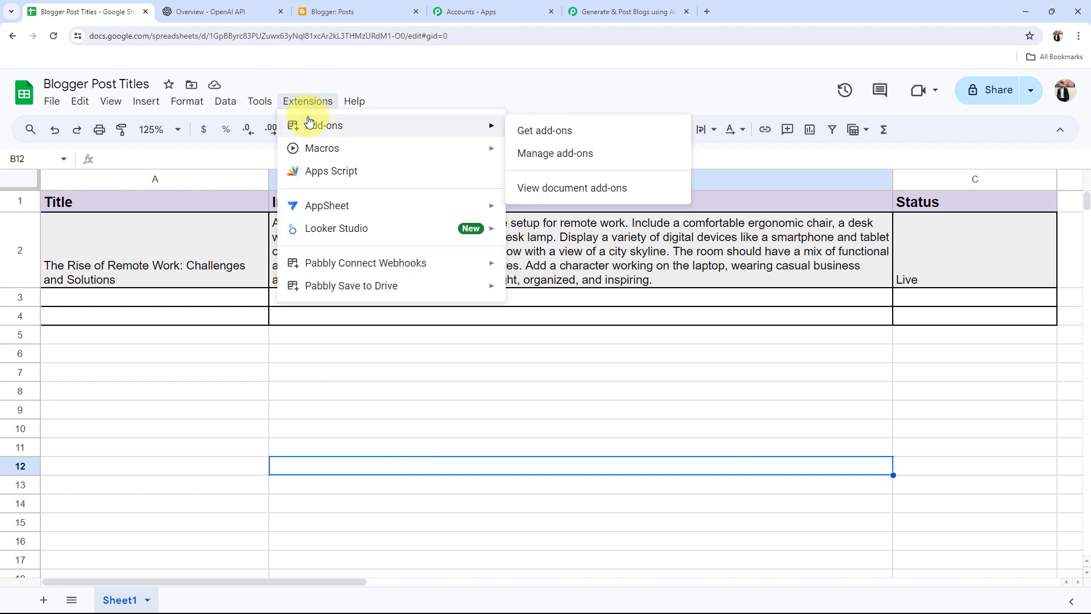
click(663, 151)
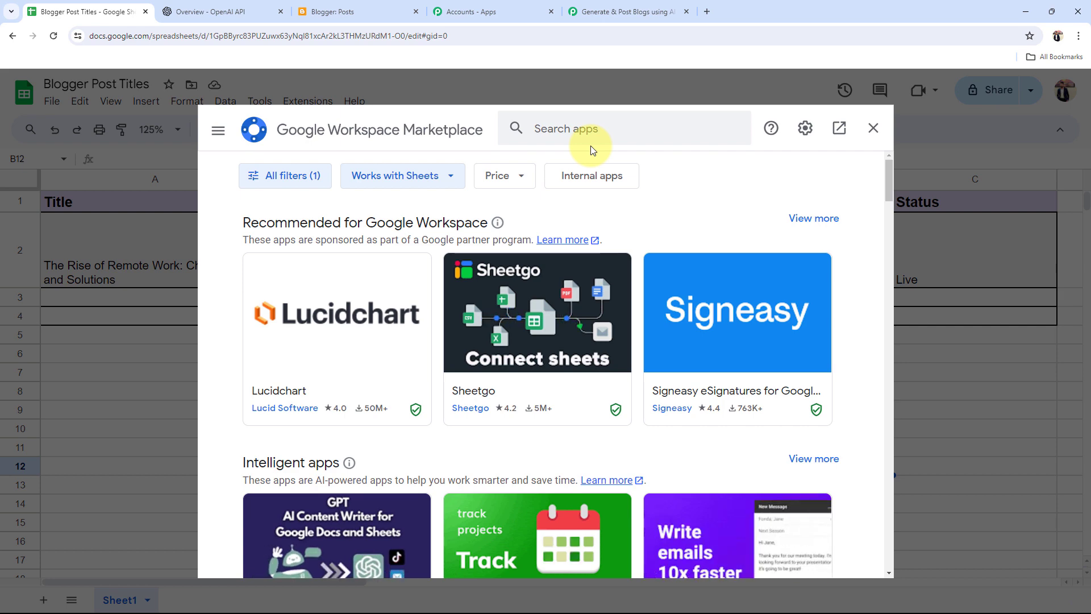
click(583, 129)
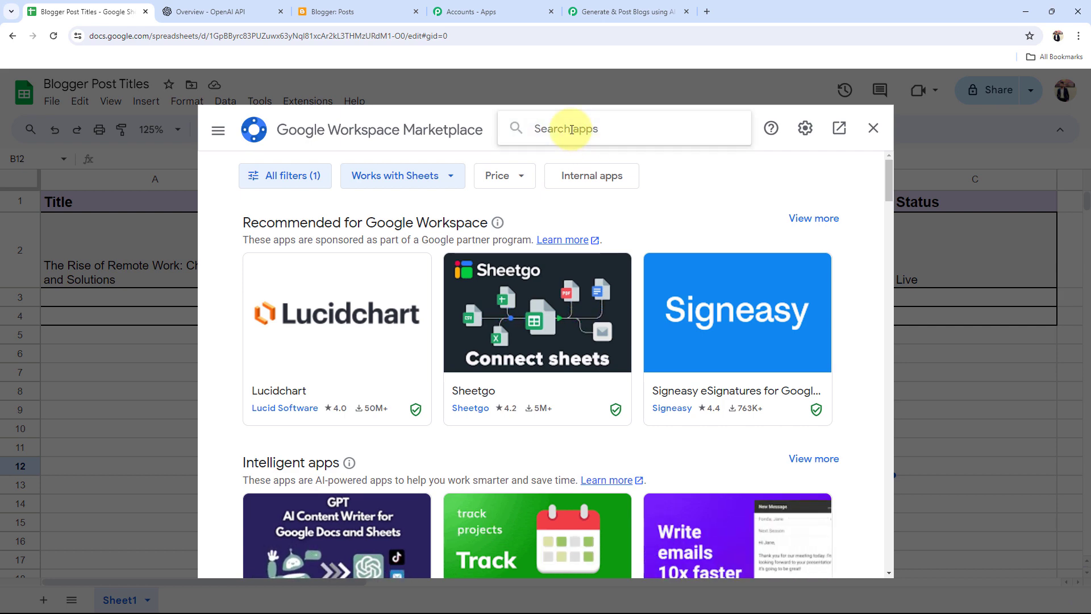
text(pabbly)
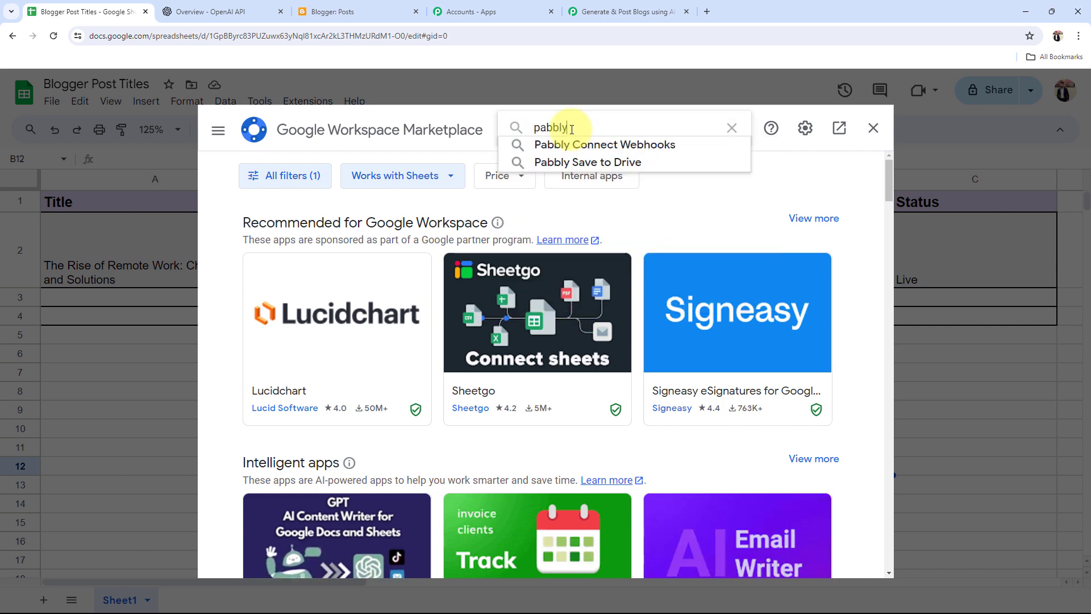
click(596, 146)
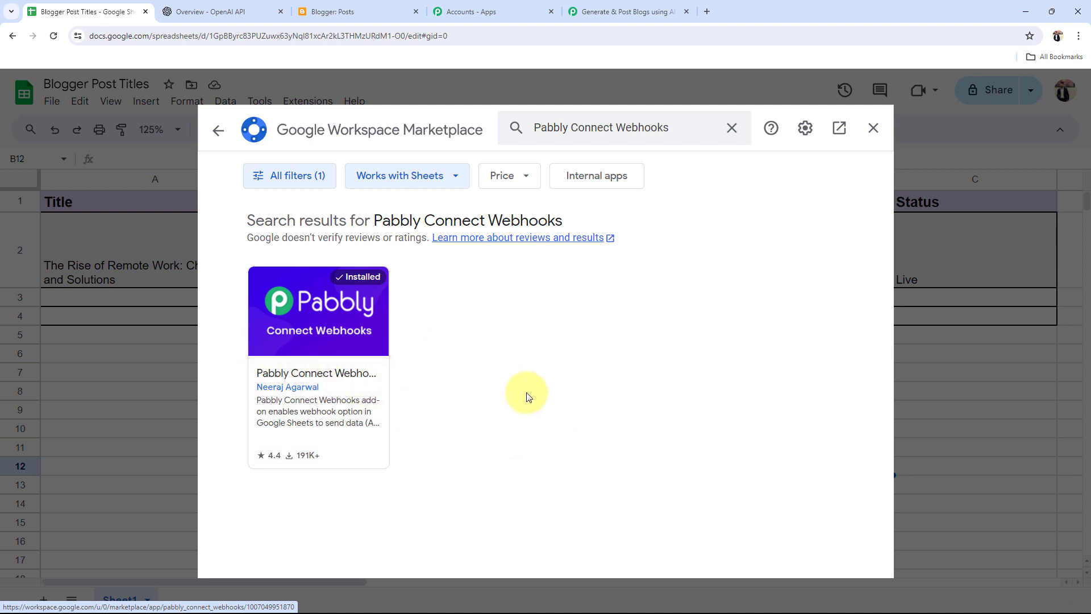
click(879, 135)
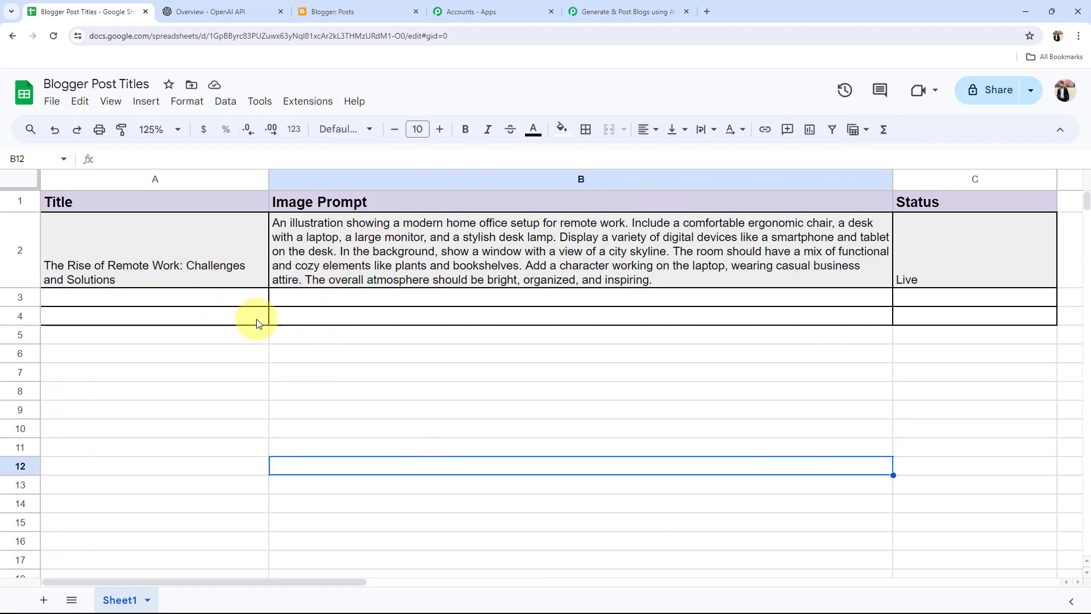
- Start the Pabbly Connect Webhooks initial setup for Sheet1 and enter the workflow's copied webhook URL as its webhook URL
click(291, 104)
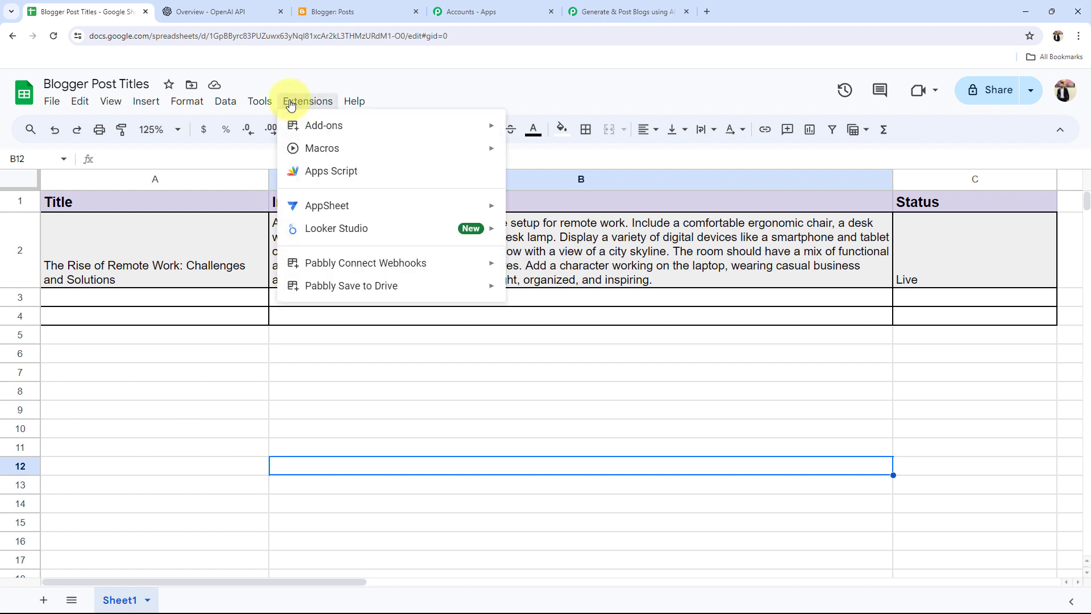
mouse_move(312, 263)
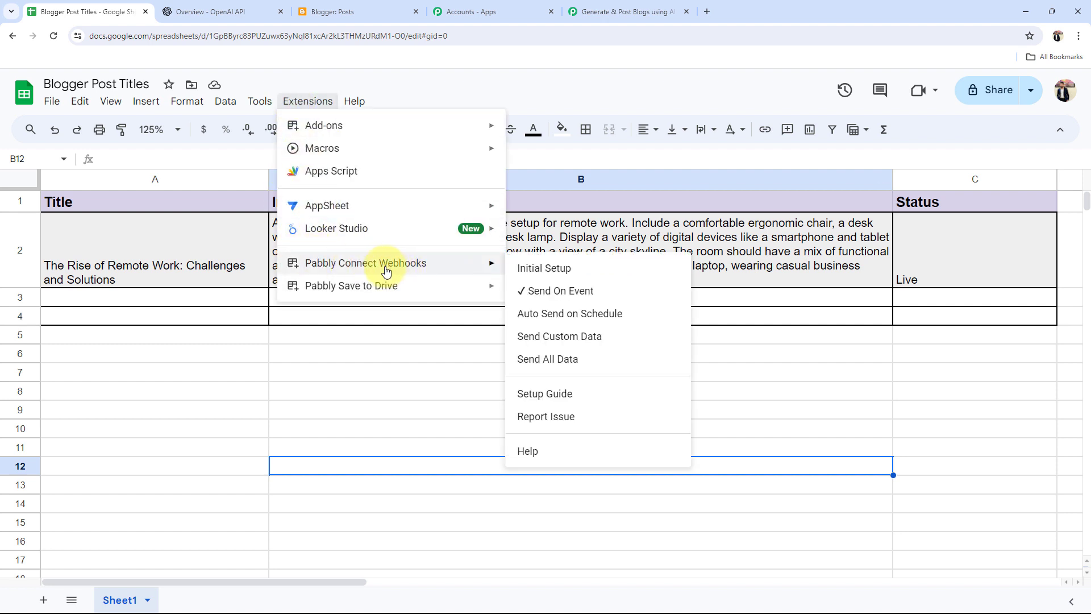
click(543, 266)
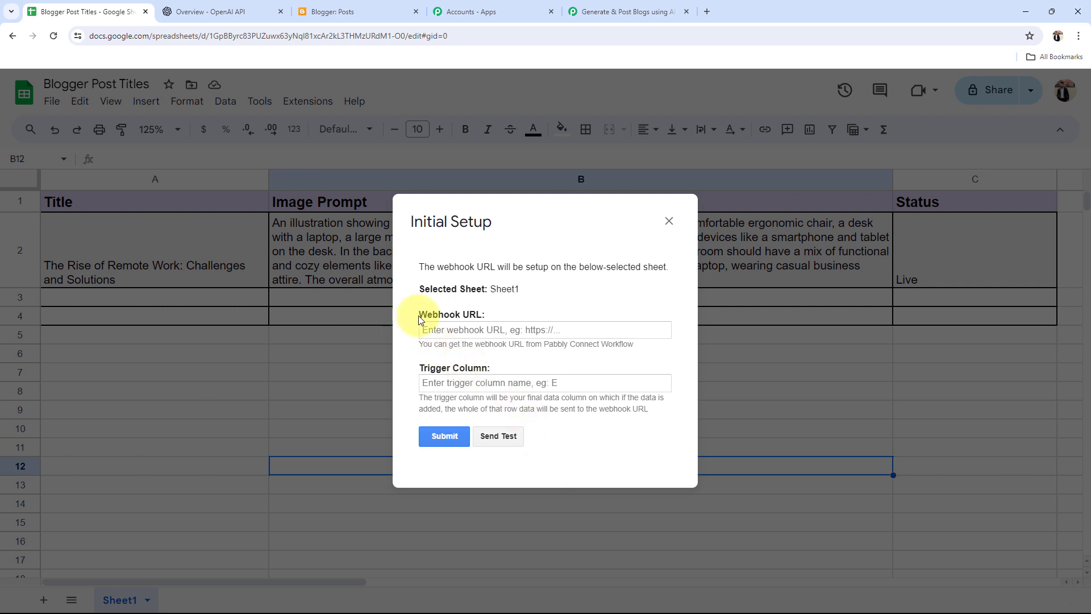
drag(419, 315, 485, 313)
drag(431, 368, 536, 366)
click(536, 366)
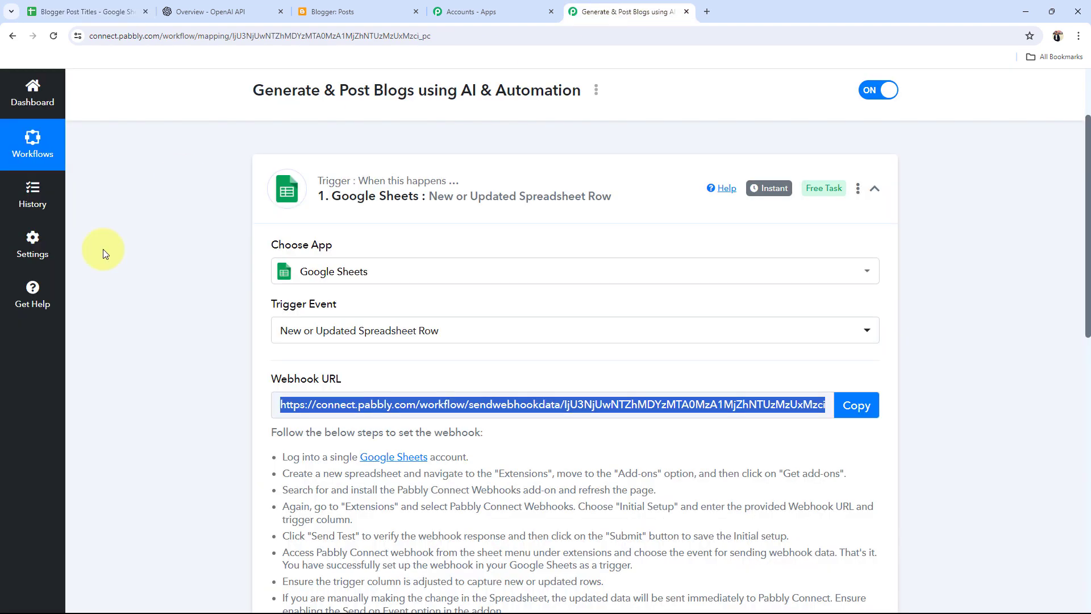
click(846, 405)
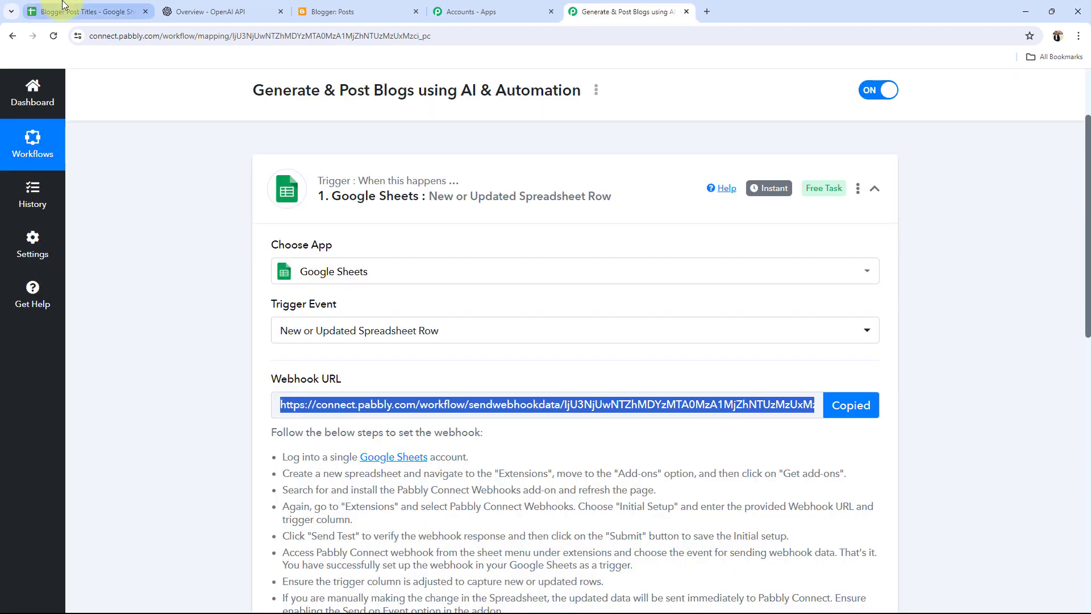
click(85, 12)
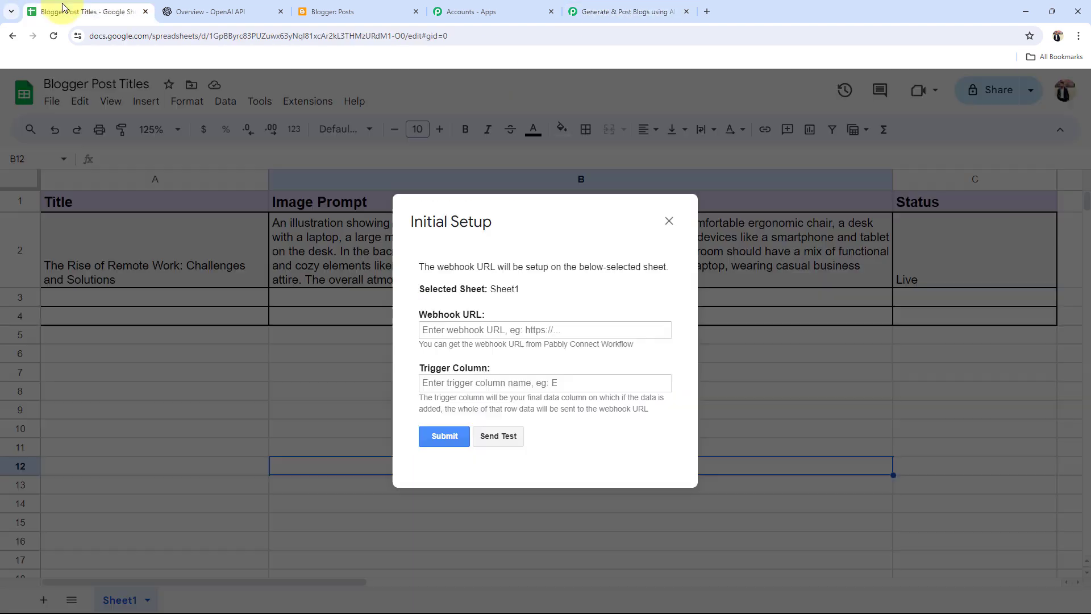
click(433, 329)
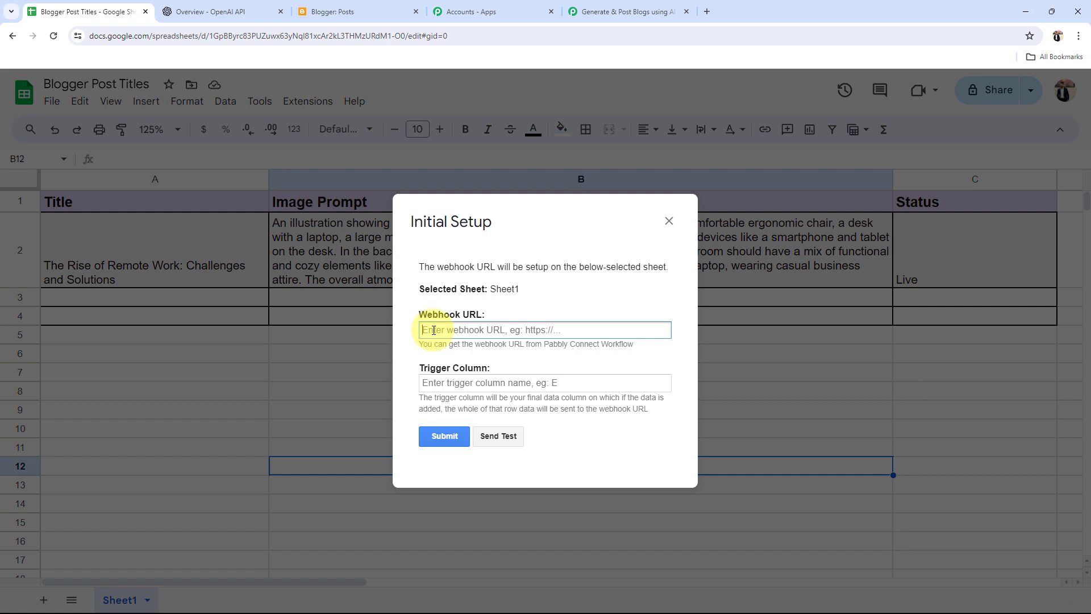
key(ctrl+v)
click(472, 347)
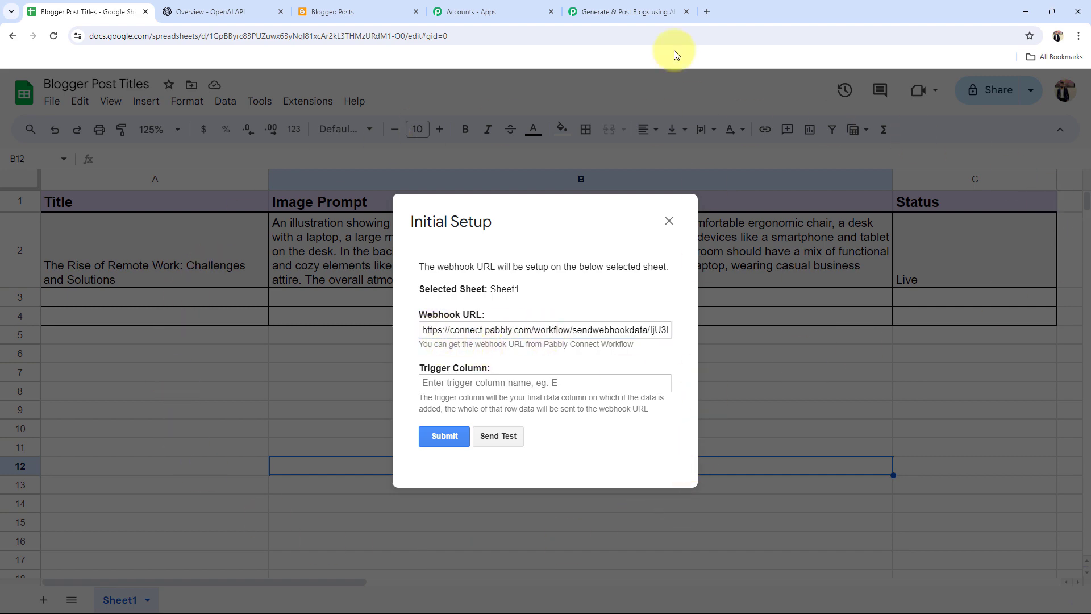
- Start capturing the webhook response in the workflow's Google Sheets trigger and return to the spreadsheet's setup dialog
click(625, 11)
scroll(267, 484, down, 2)
click(279, 541)
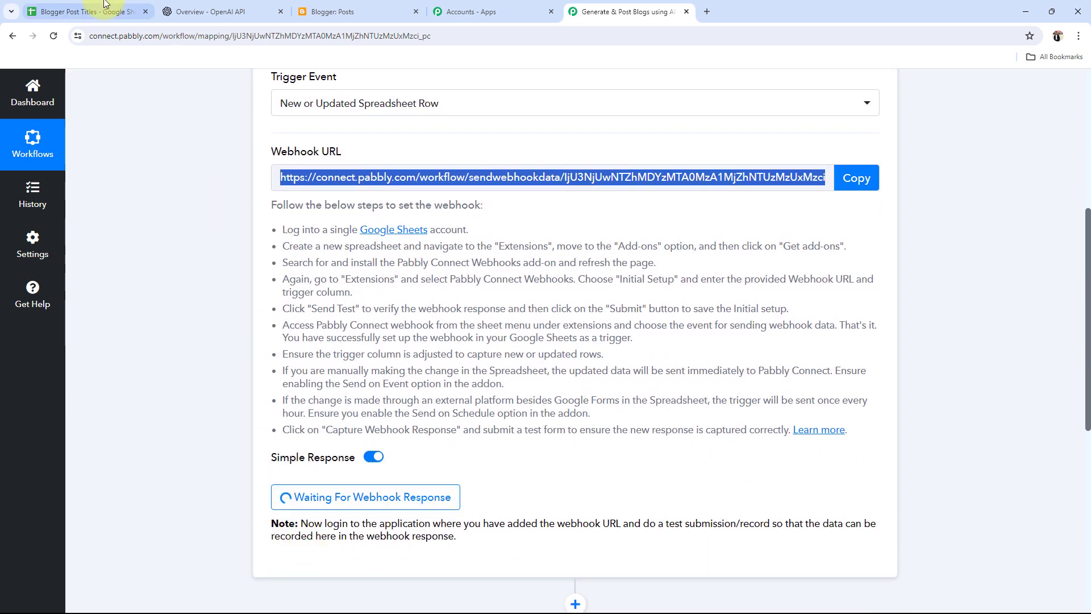
click(85, 11)
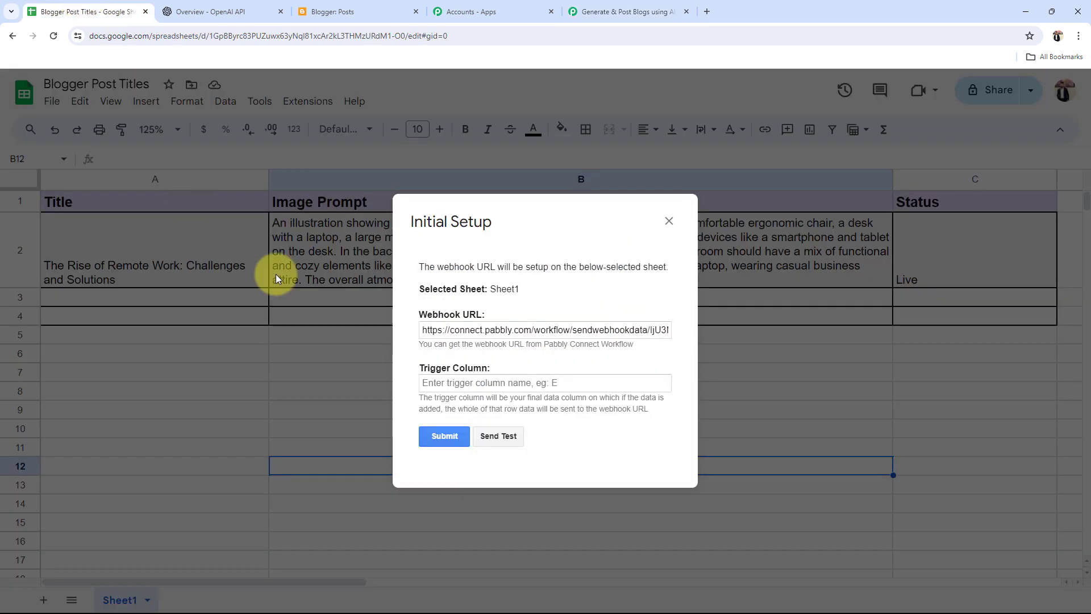
- Reposition the Initial Setup dialog so the sheet's data shows and set the trigger column to C
triple_click(489, 224)
click(457, 397)
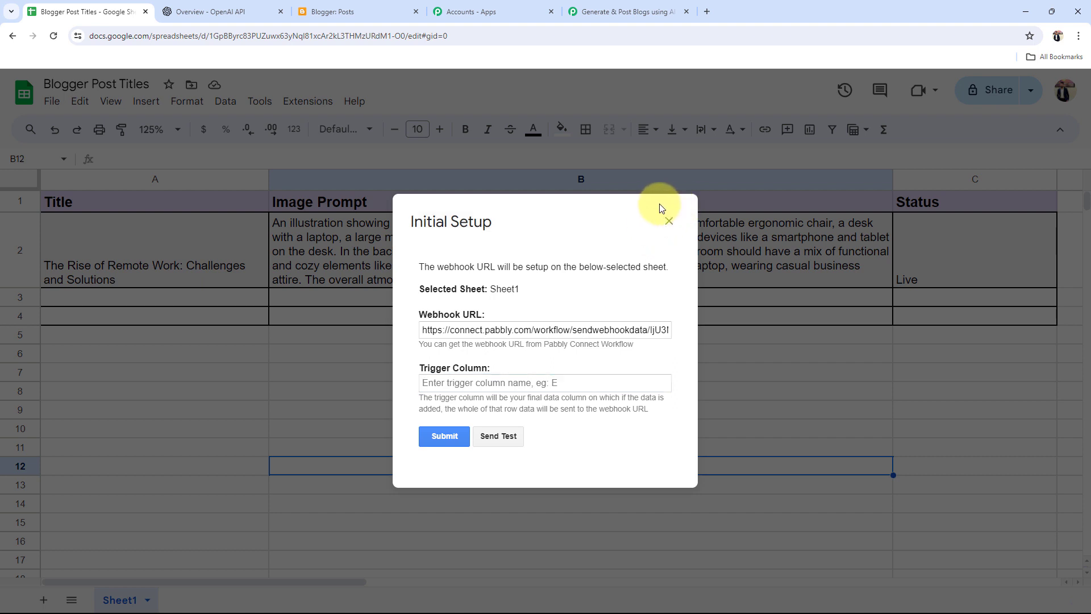
click(486, 385)
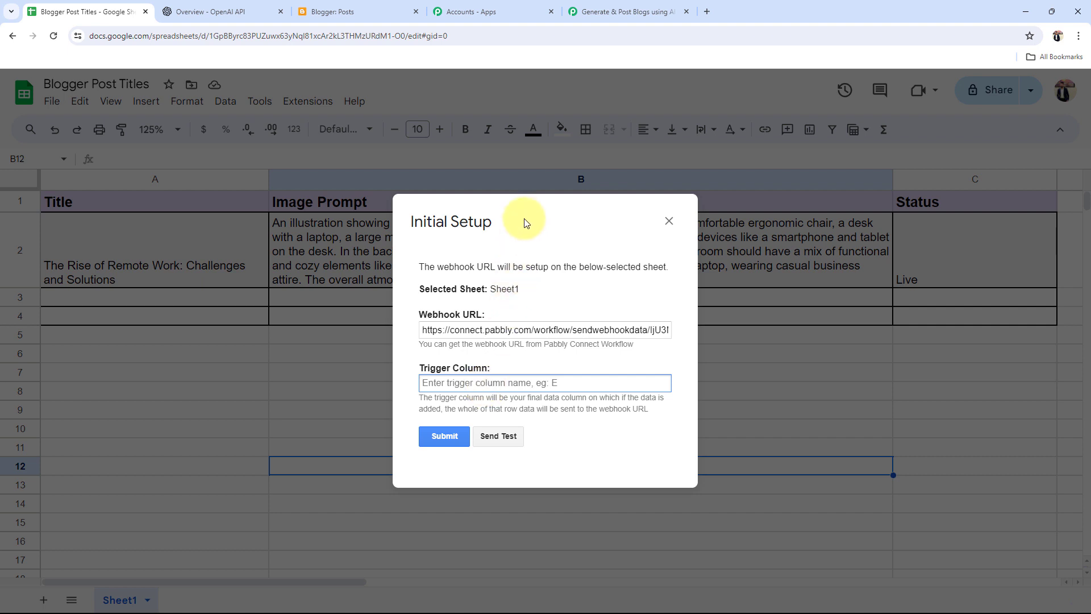
drag(516, 222, 391, 260)
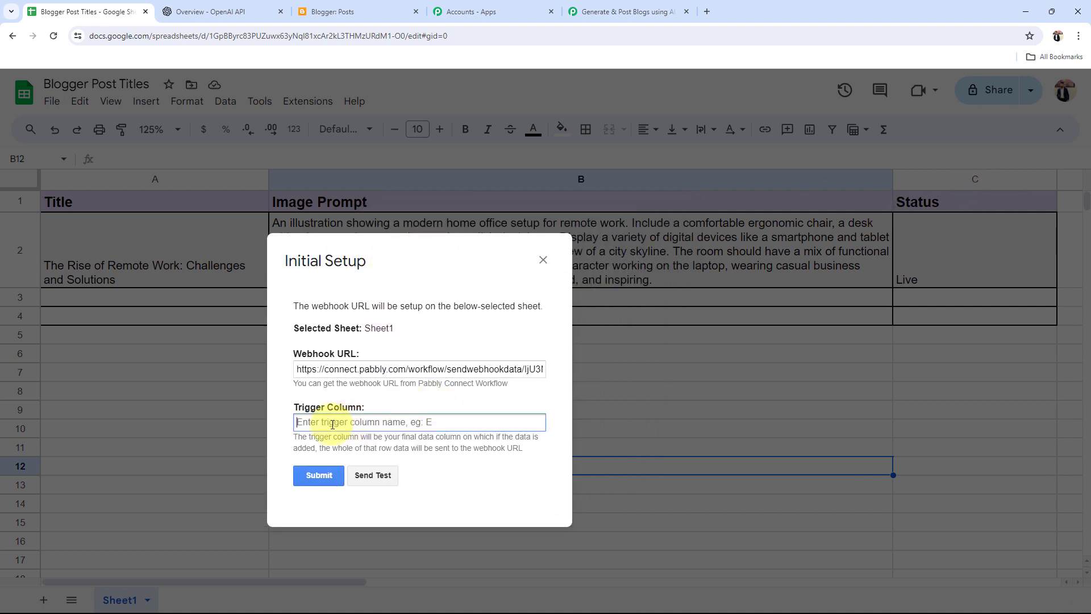
text(C)
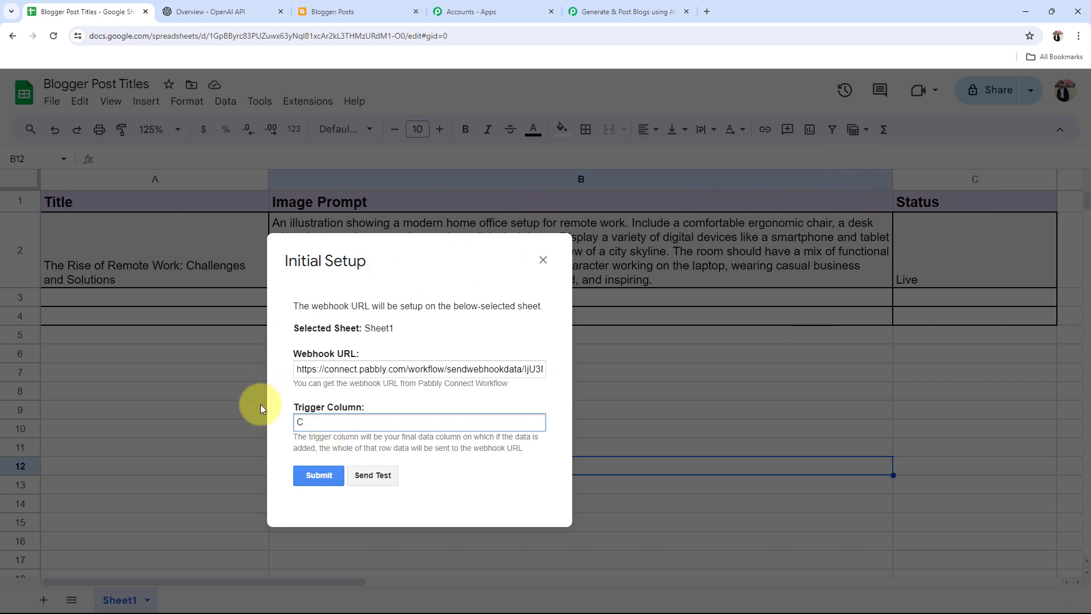
- Send test data to the webhook, submit the initial setup, and close its dialog
click(391, 475)
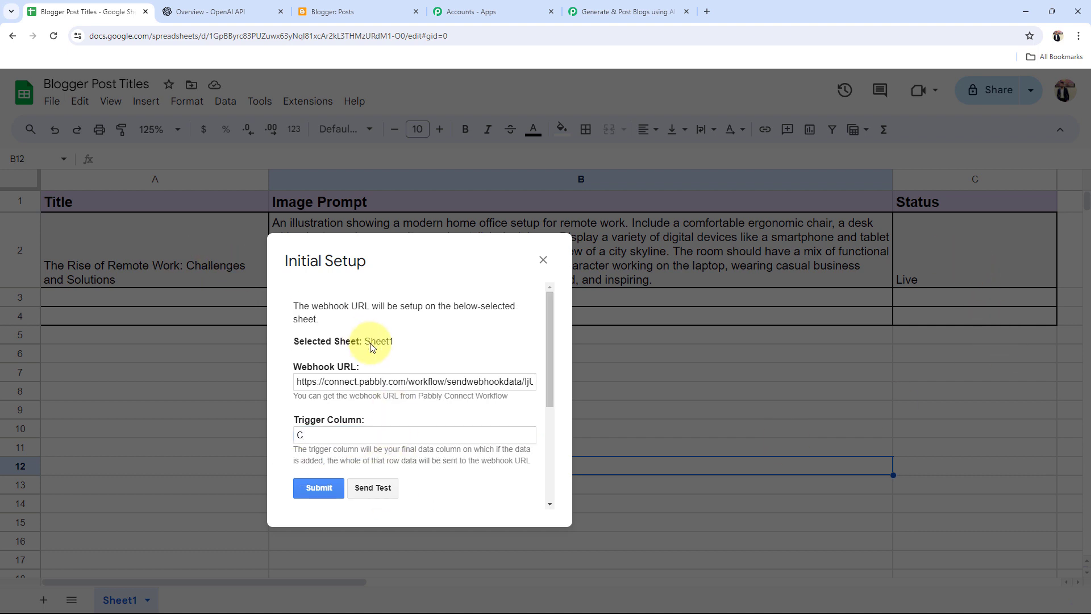
scroll(372, 398, down, 4)
click(318, 307)
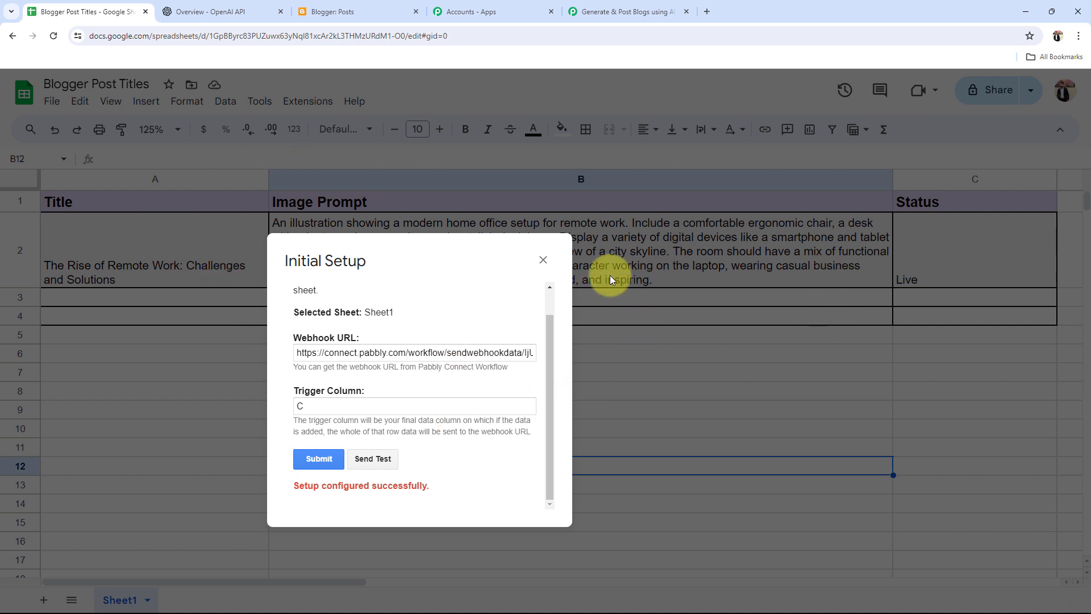
click(544, 262)
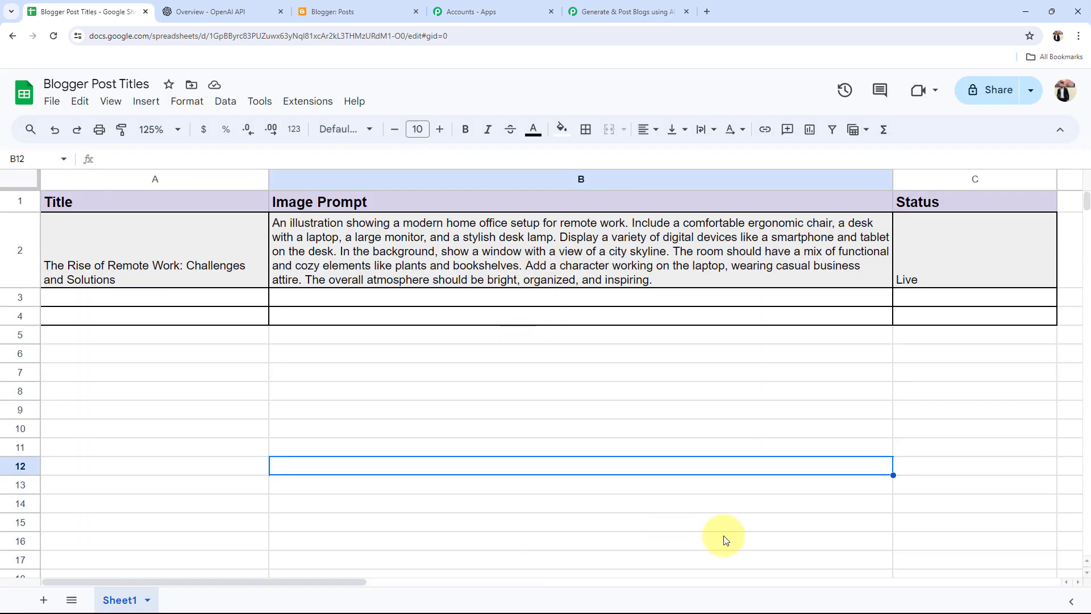
- Check whether Send On Event is enabled for Pabbly Connect Webhooks in the spreadsheet
click(310, 102)
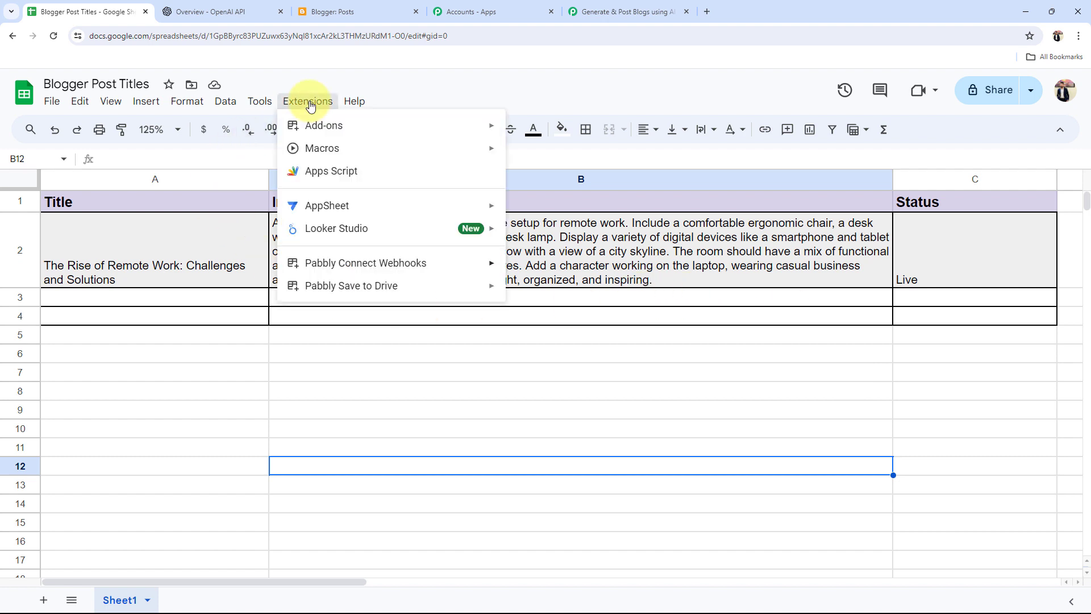
mouse_move(335, 265)
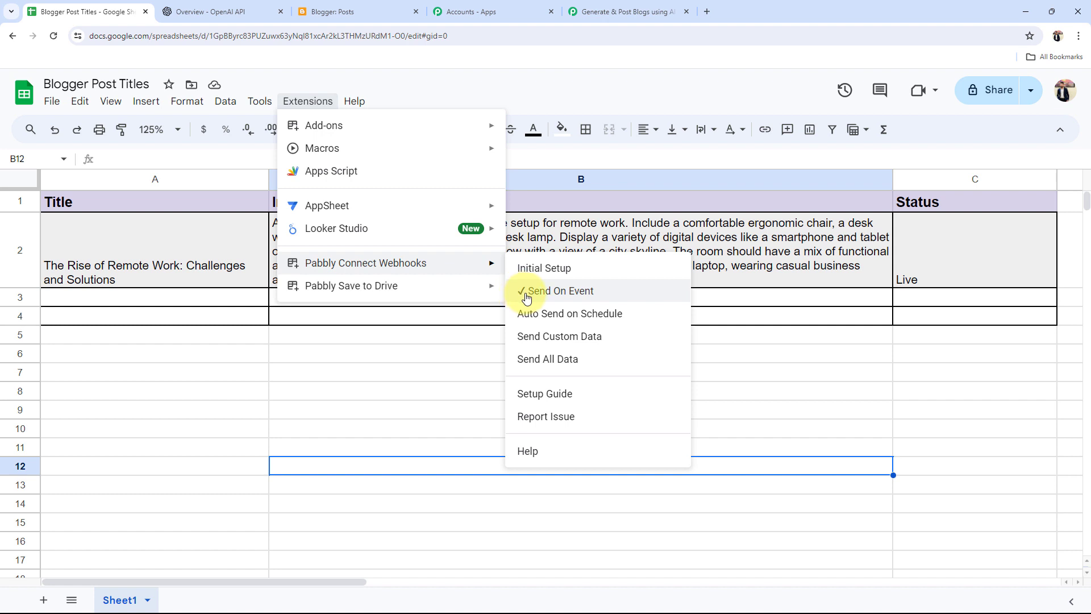
click(313, 370)
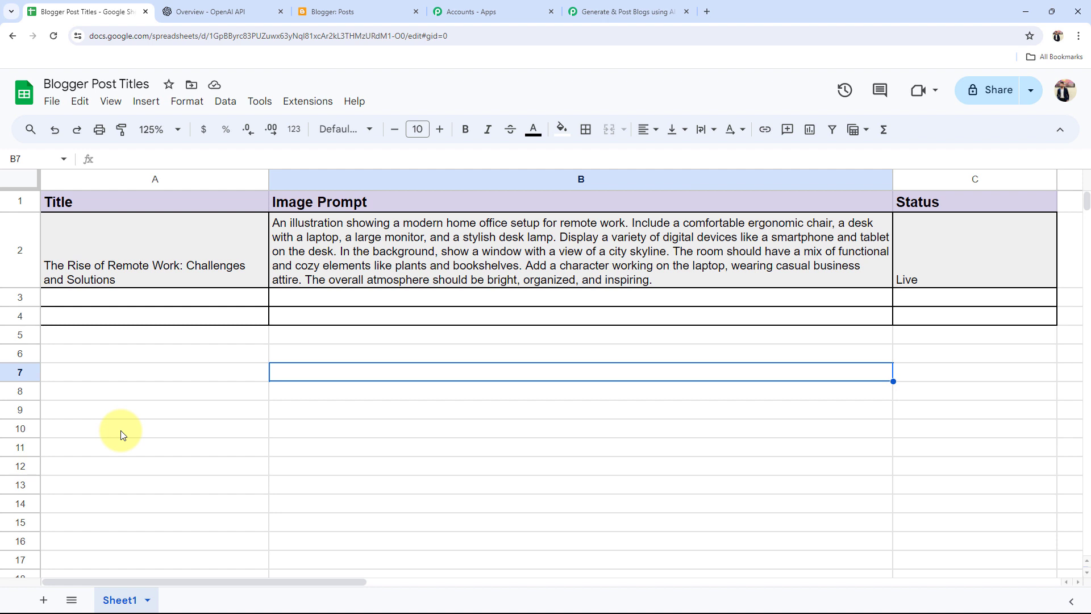
- Return to the workflow and examine the captured webhook response's values, especially the blog title
click(626, 11)
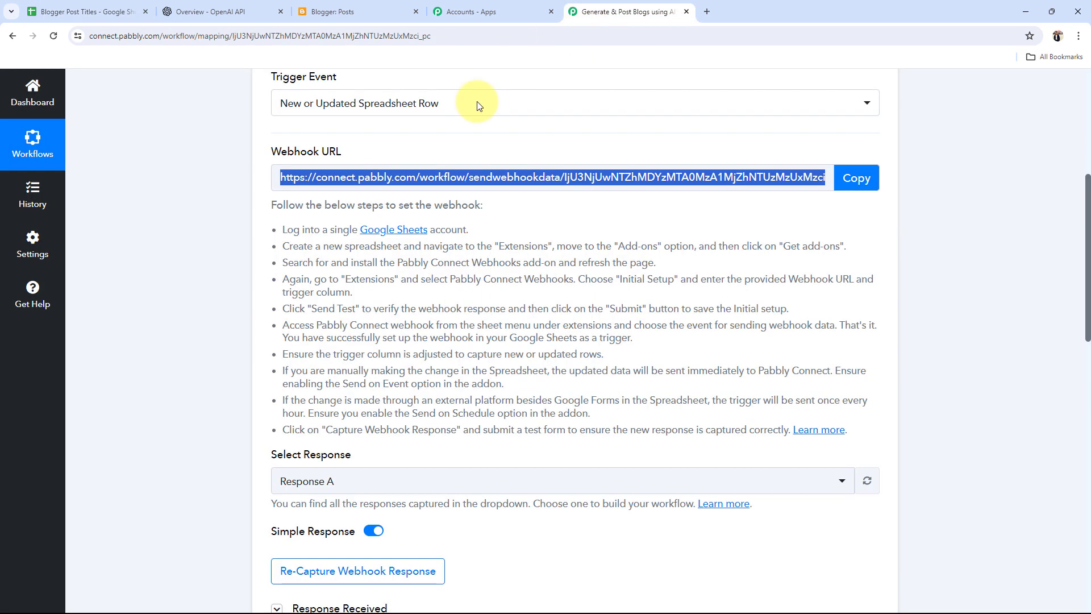
scroll(170, 405, down, 6)
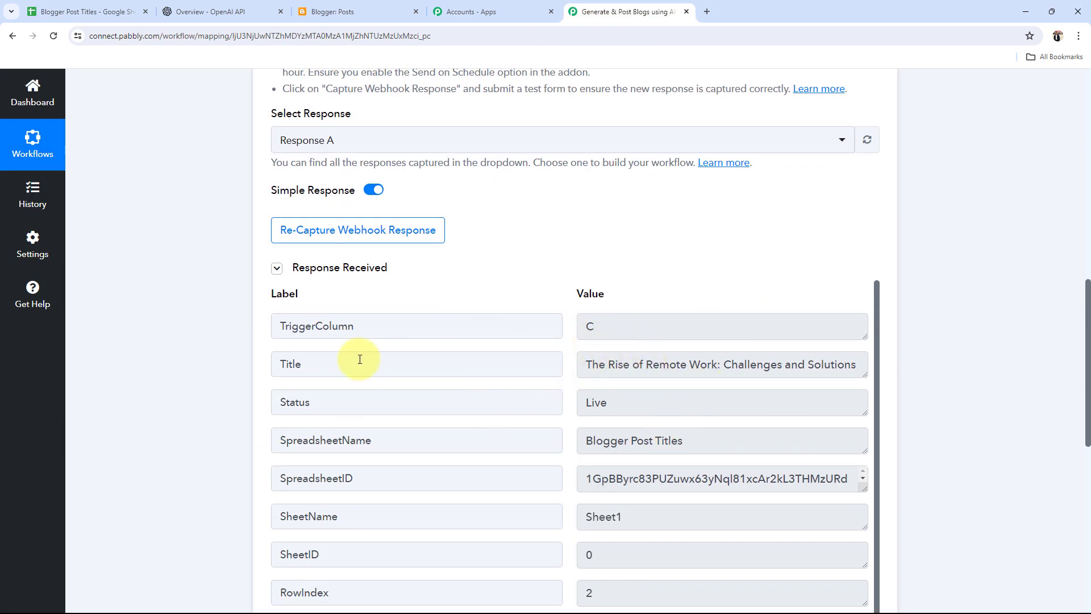
drag(588, 364, 889, 375)
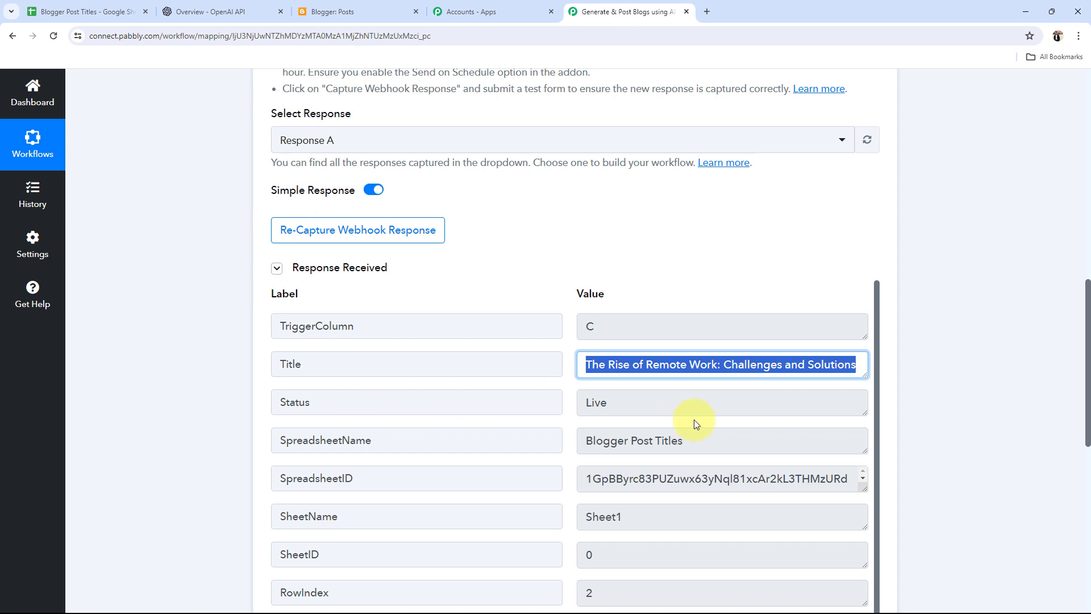
- Examine the response's status, spreadsheet name, row index and full image prompt text
click(685, 406)
click(690, 447)
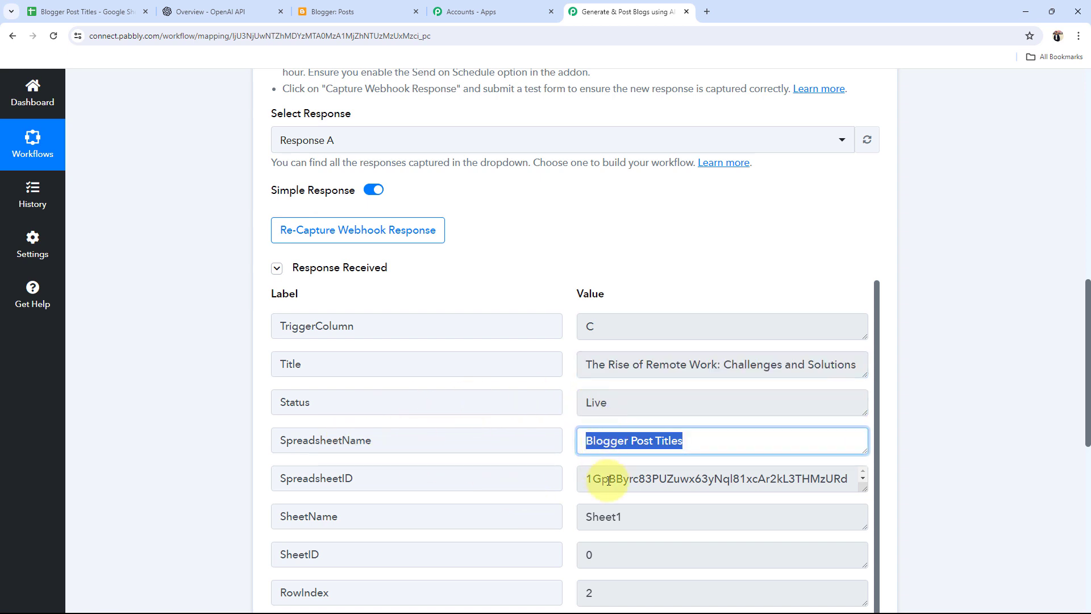
scroll(605, 479, down, 2)
scroll(658, 519, down, 5)
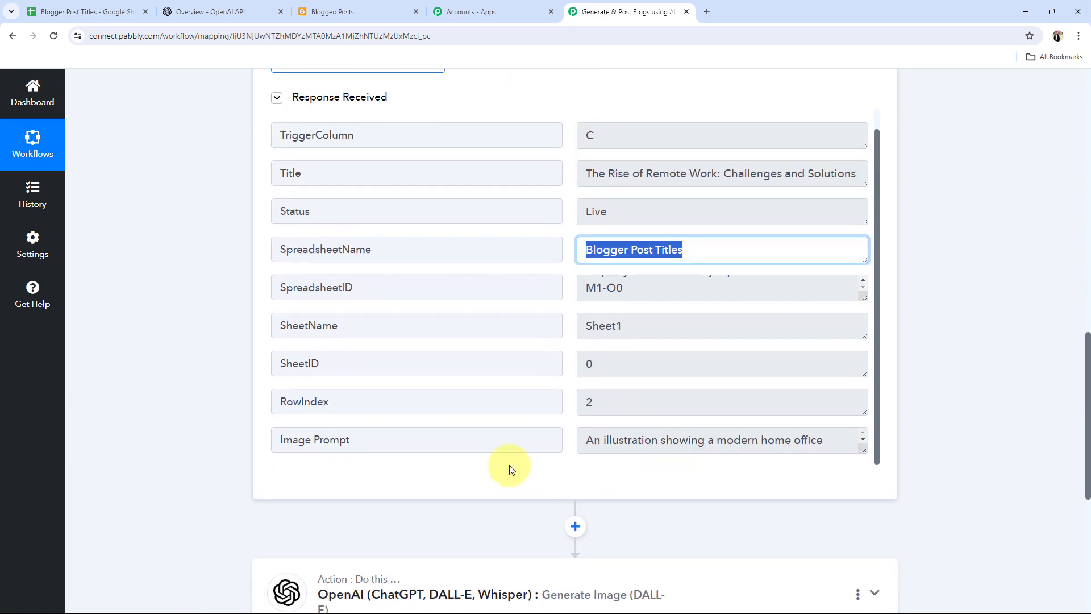
drag(864, 449, 874, 552)
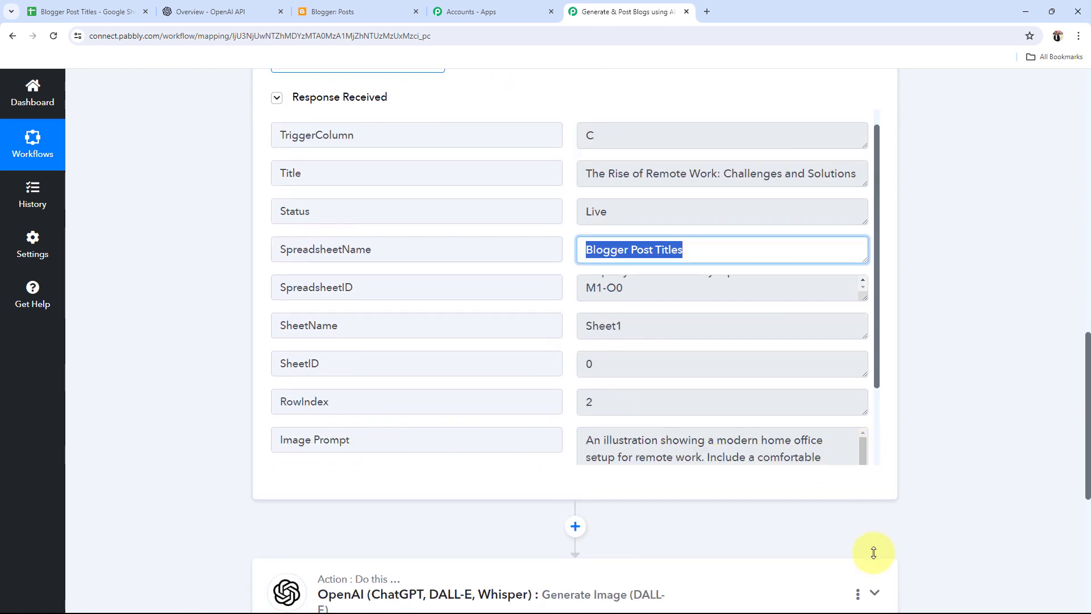
drag(585, 438, 795, 472)
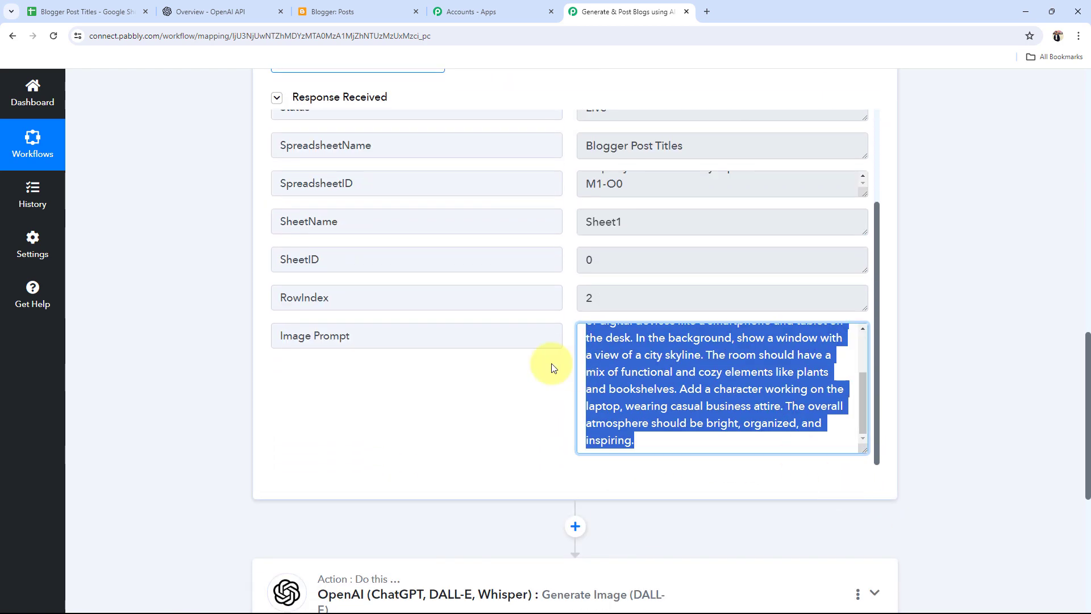
click(366, 408)
double_click(600, 300)
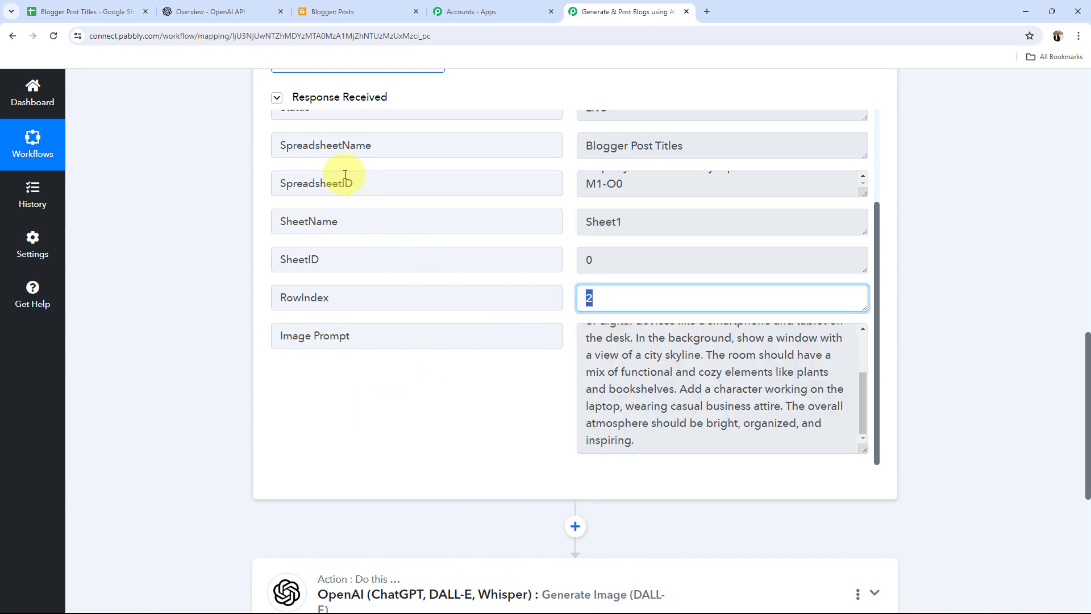
click(213, 380)
- Collapse the Google Sheets trigger step and open the account connection settings of the OpenAI Generate Image (DALL-E) action
scroll(213, 380, up, 15)
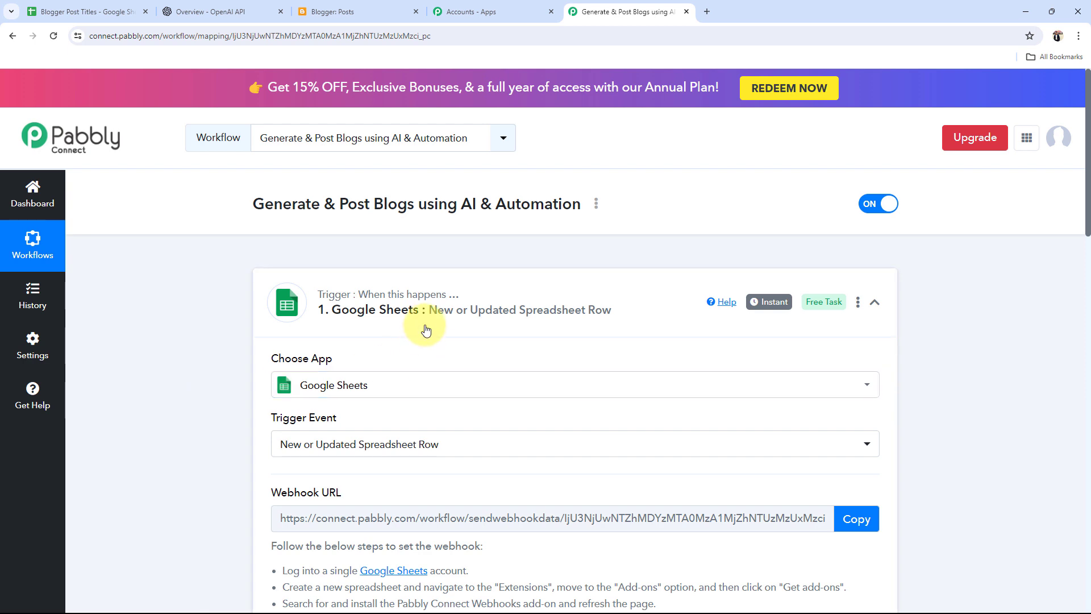
click(427, 329)
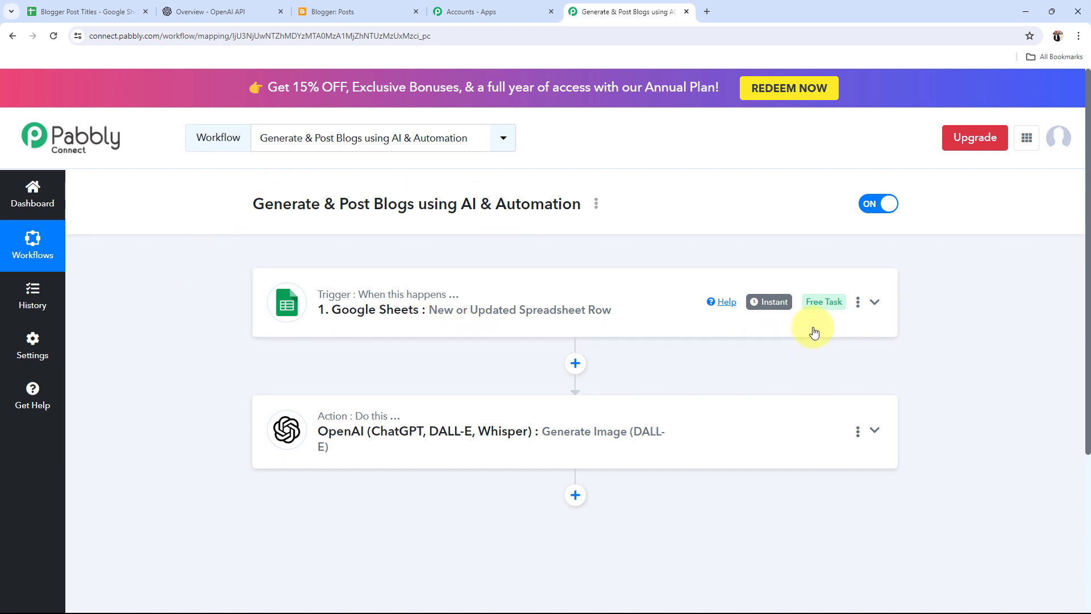
click(366, 440)
scroll(341, 523, down, 3)
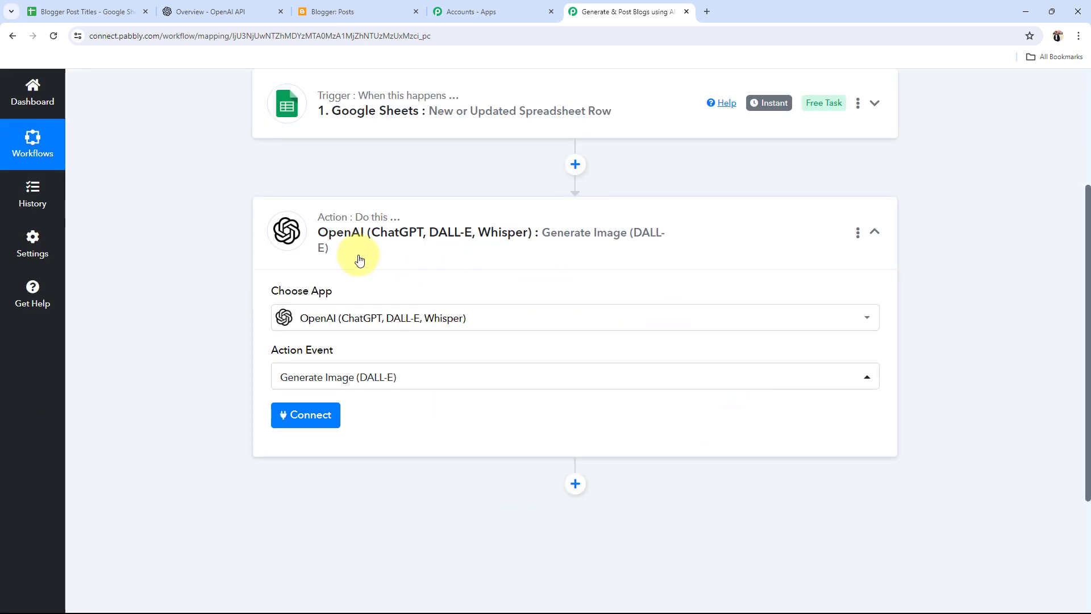
click(300, 423)
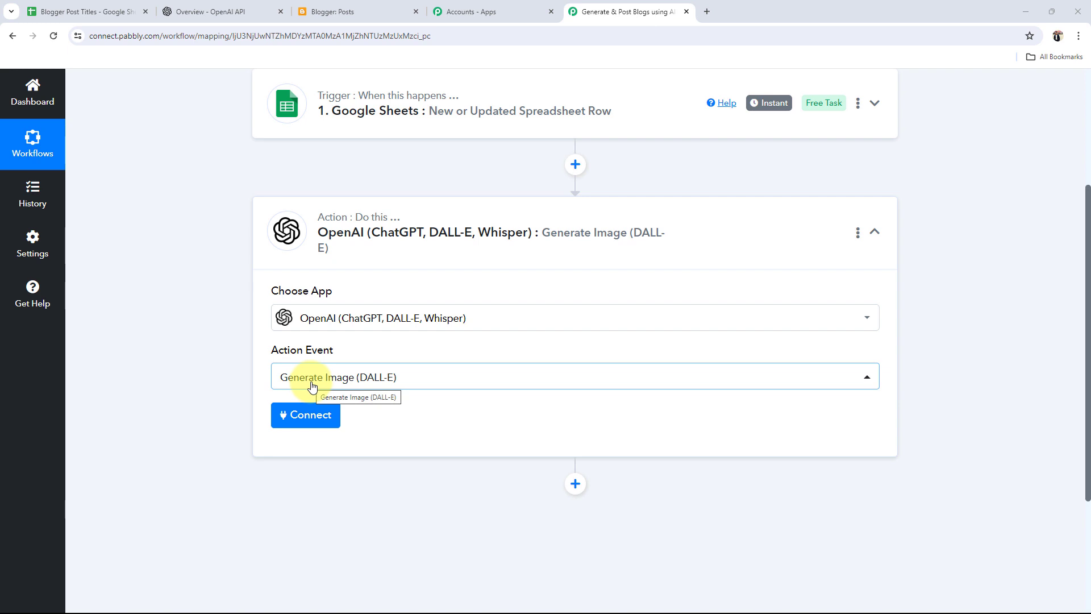
click(313, 420)
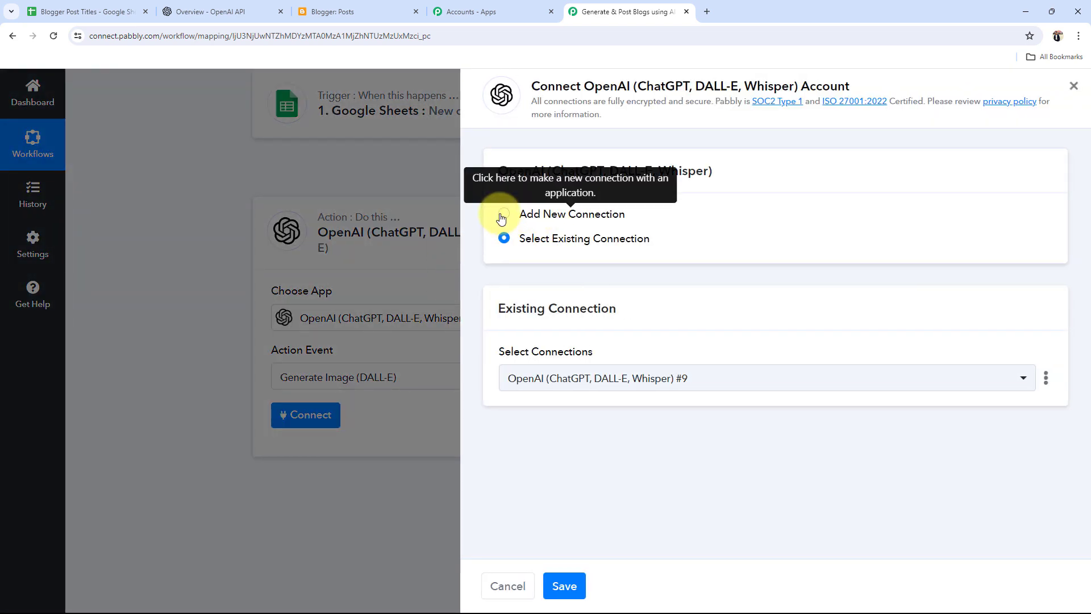
- Check where the API key for a new OpenAI connection is created on OpenAI's API keys page
click(503, 216)
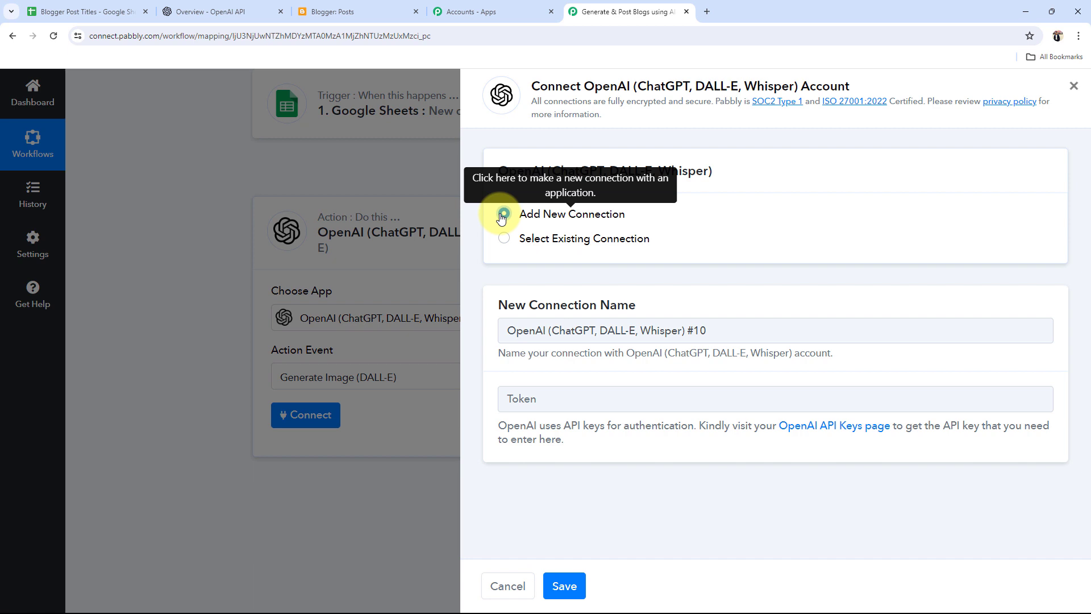
click(827, 434)
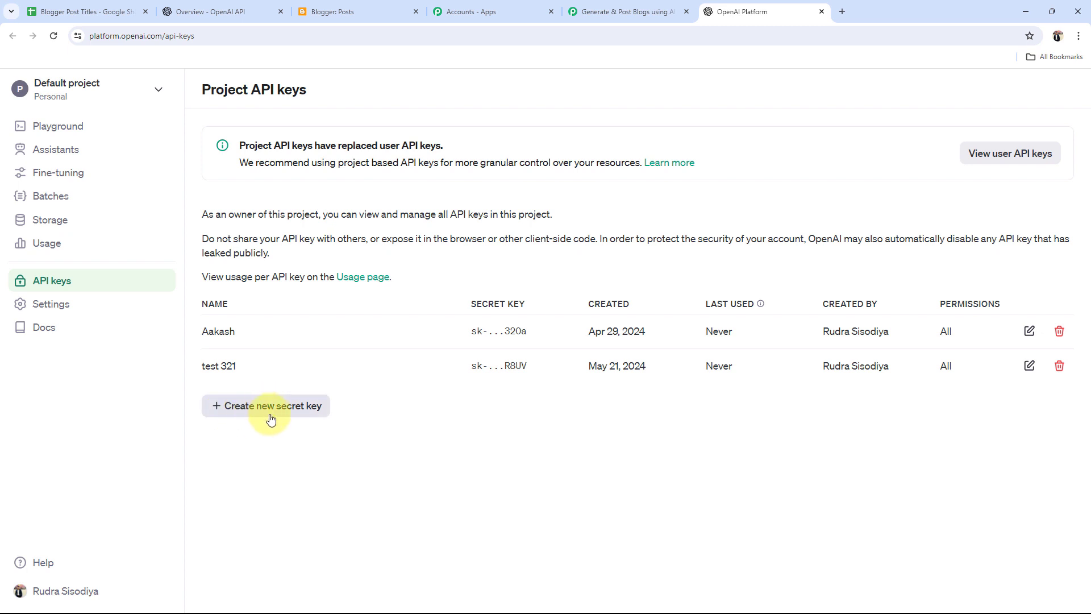
click(821, 12)
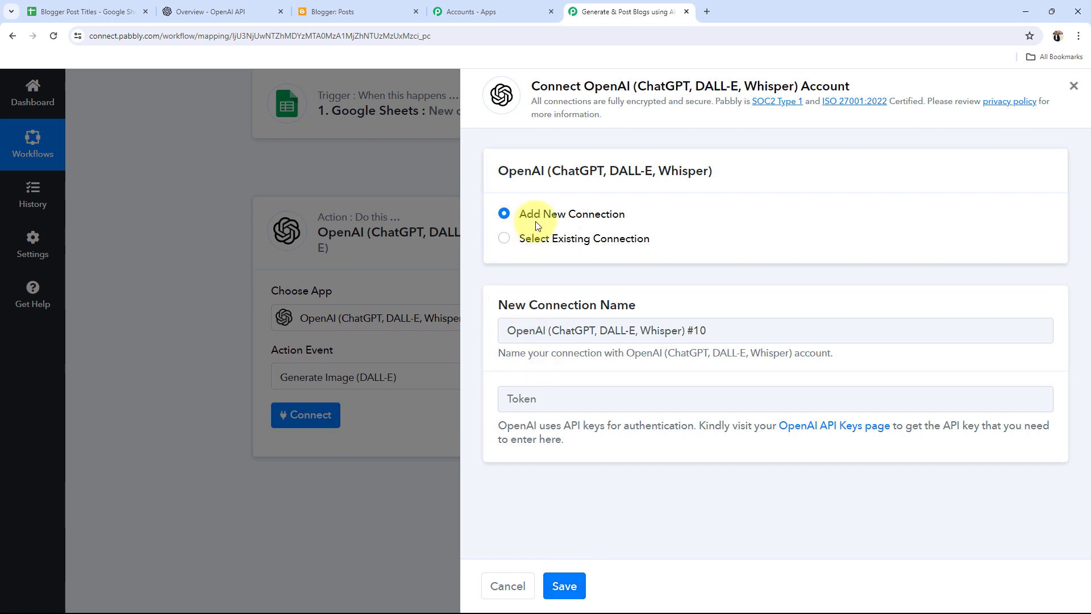
- Connect the action with the existing connection OpenAI (ChatGPT, DALL-E, Whisper) #9 and save it
click(503, 238)
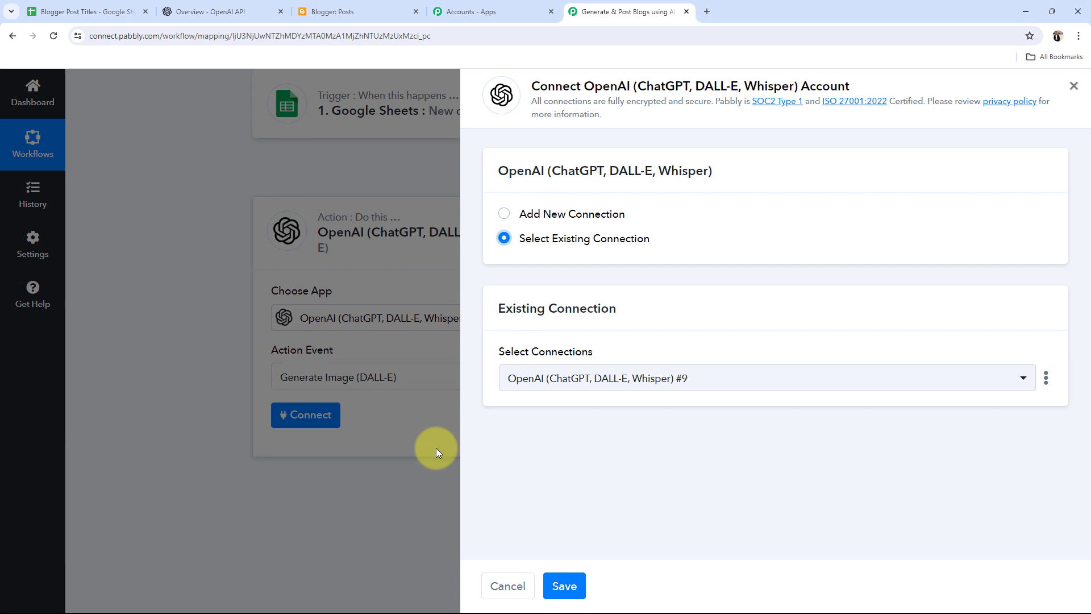
click(562, 586)
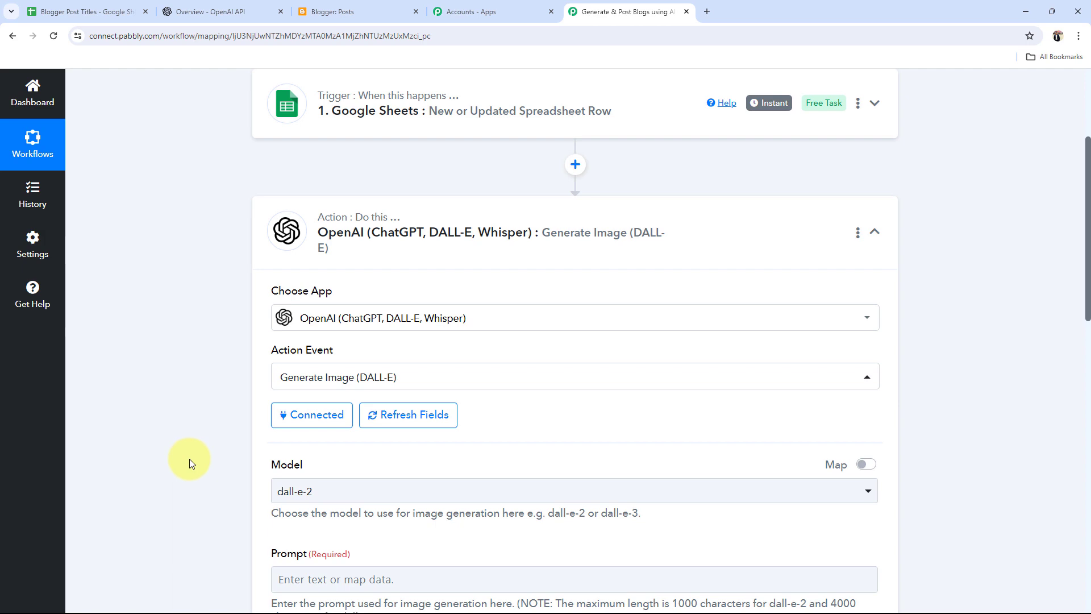
- Set the image generation model to dall-e-3
scroll(178, 456, down, 5)
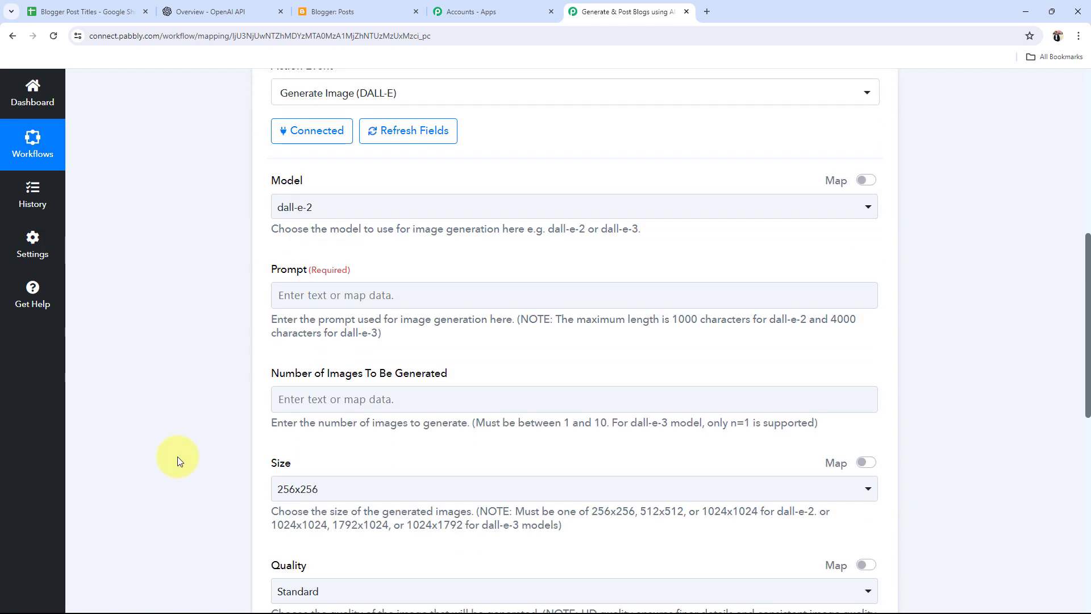
click(307, 210)
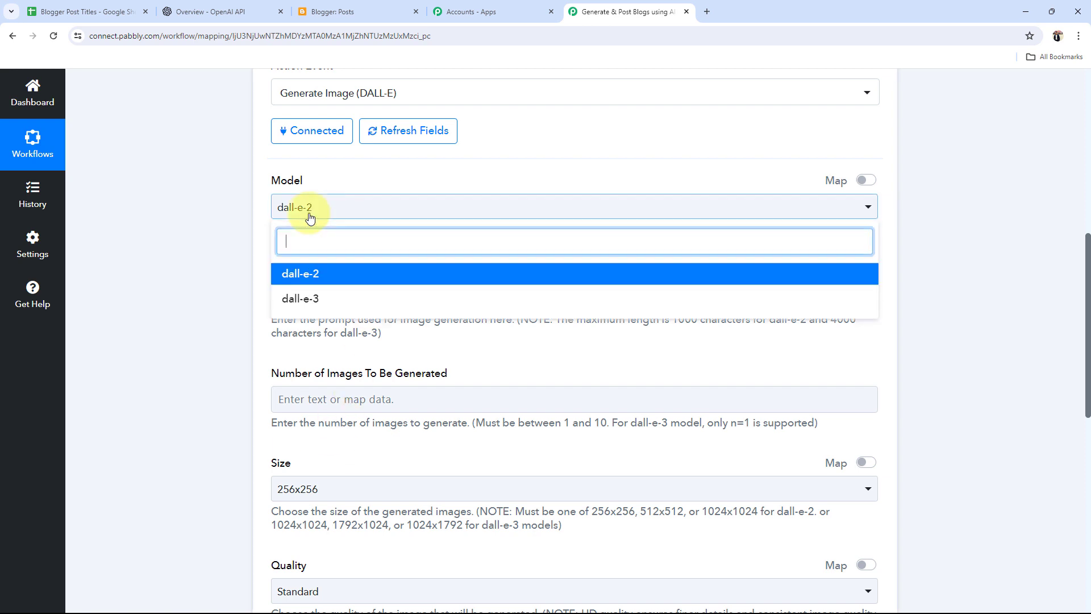
click(306, 301)
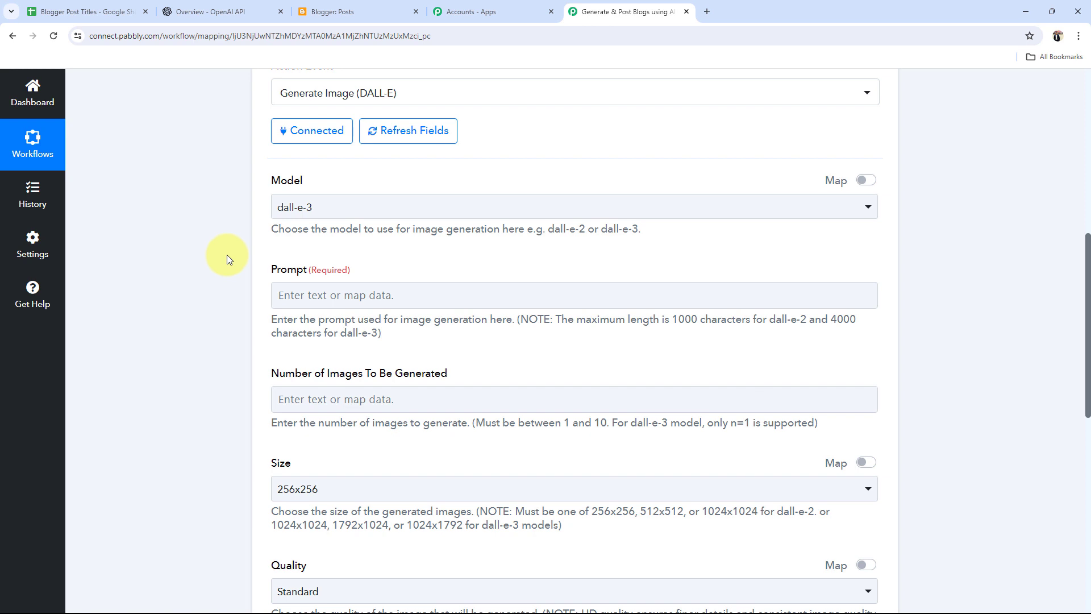
- Check the image prompt stored in the Blogger Post Titles spreadsheet and return to the workflow's empty Prompt field
drag(268, 270, 312, 270)
click(239, 270)
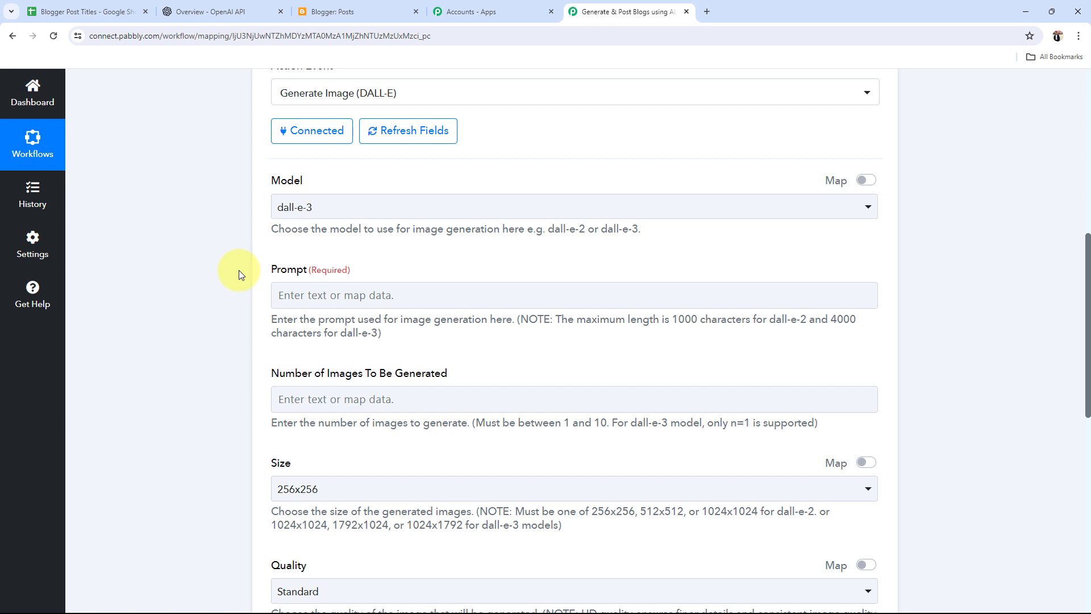
click(90, 10)
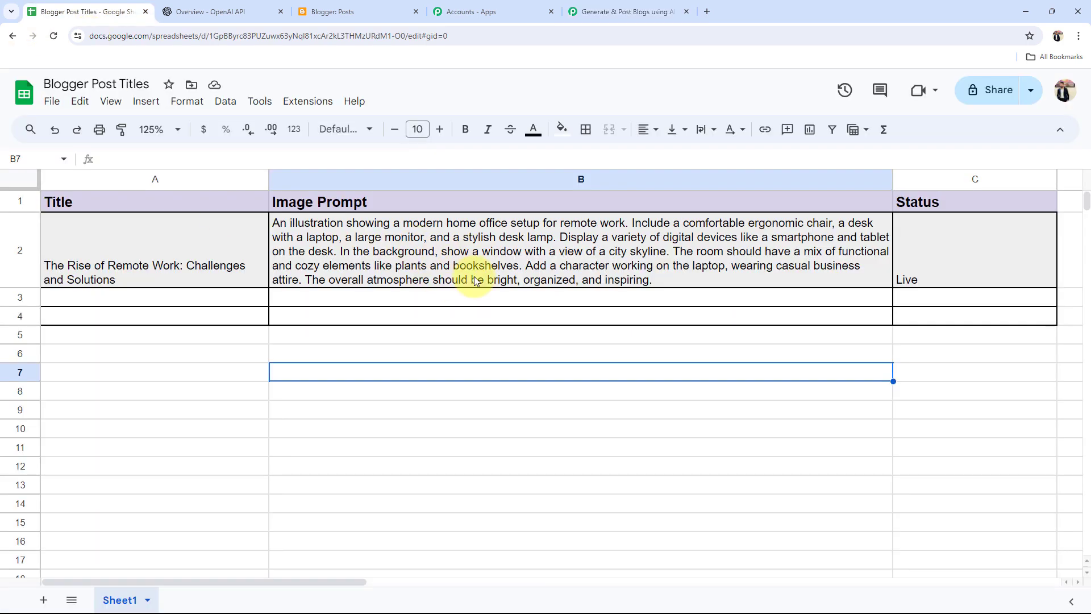
click(622, 11)
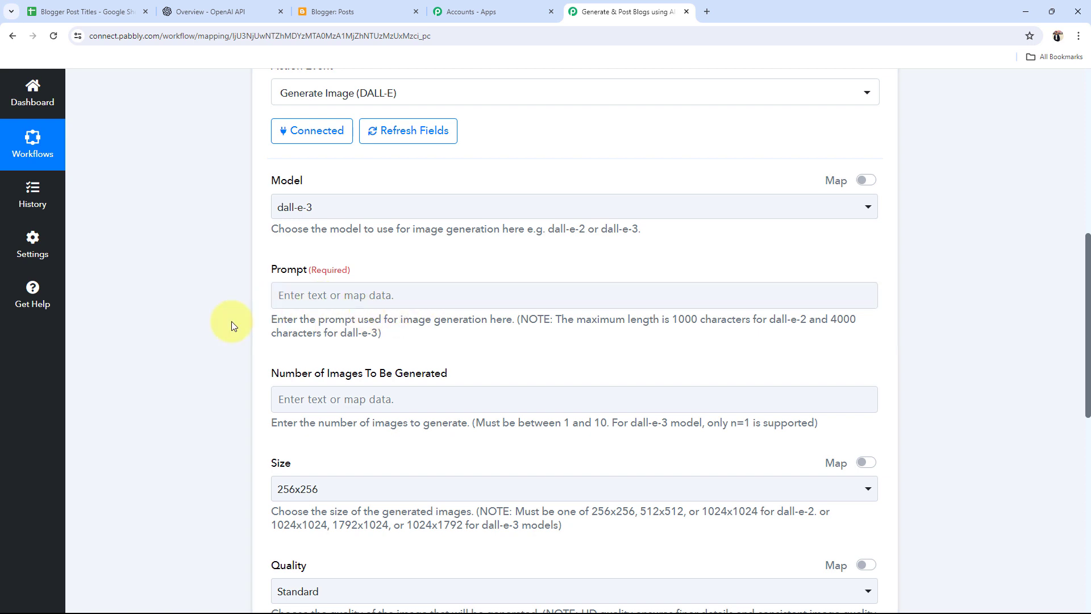
scroll(230, 322, up, 8)
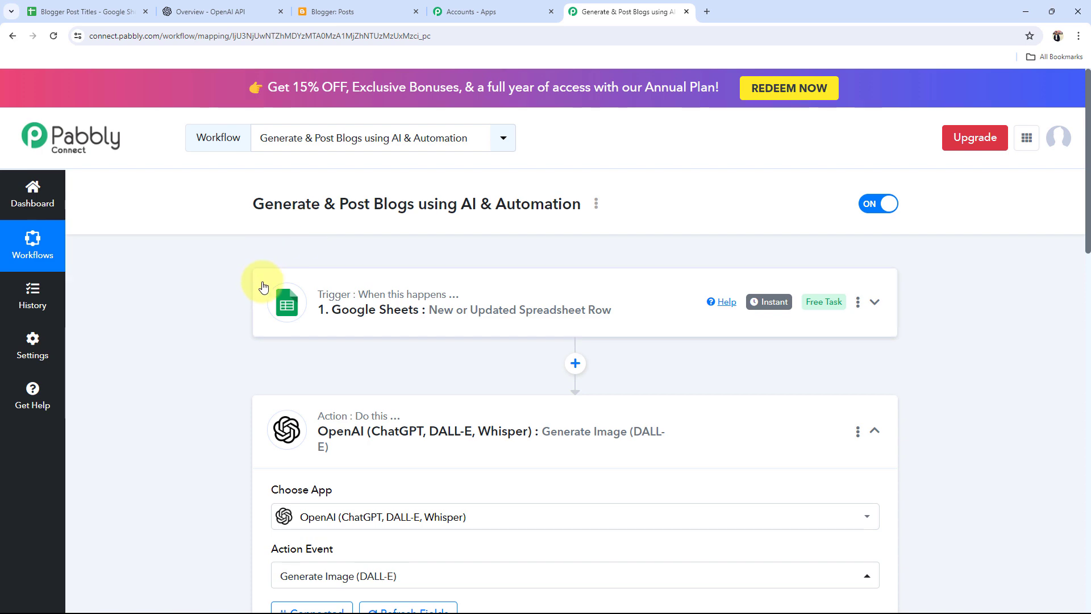
scroll(251, 337, down, 10)
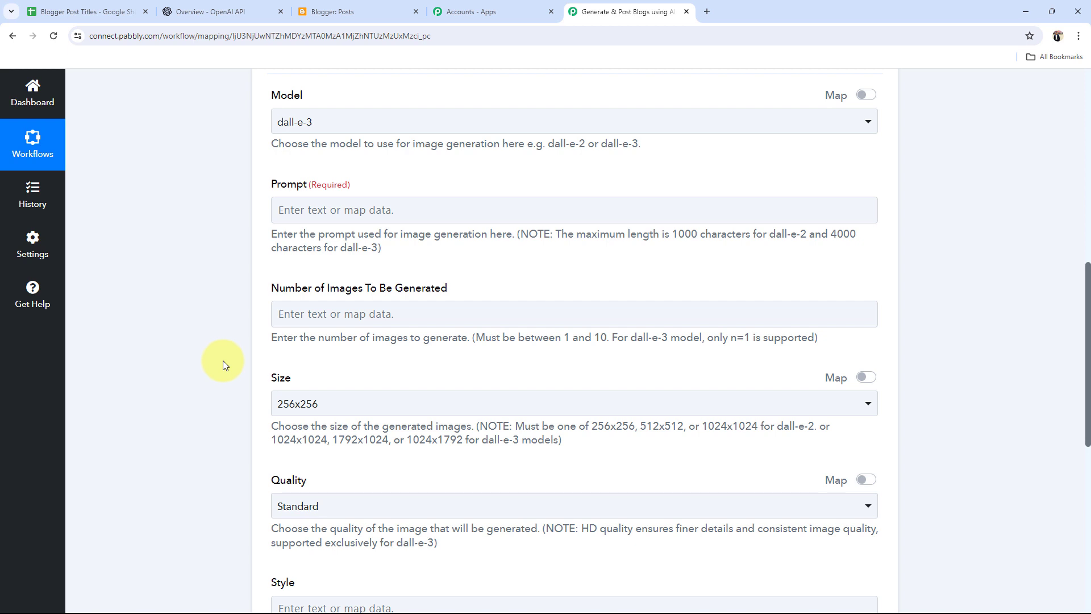
- Map the Image Prompt value from the Google Sheets trigger into the action's Prompt field
click(328, 209)
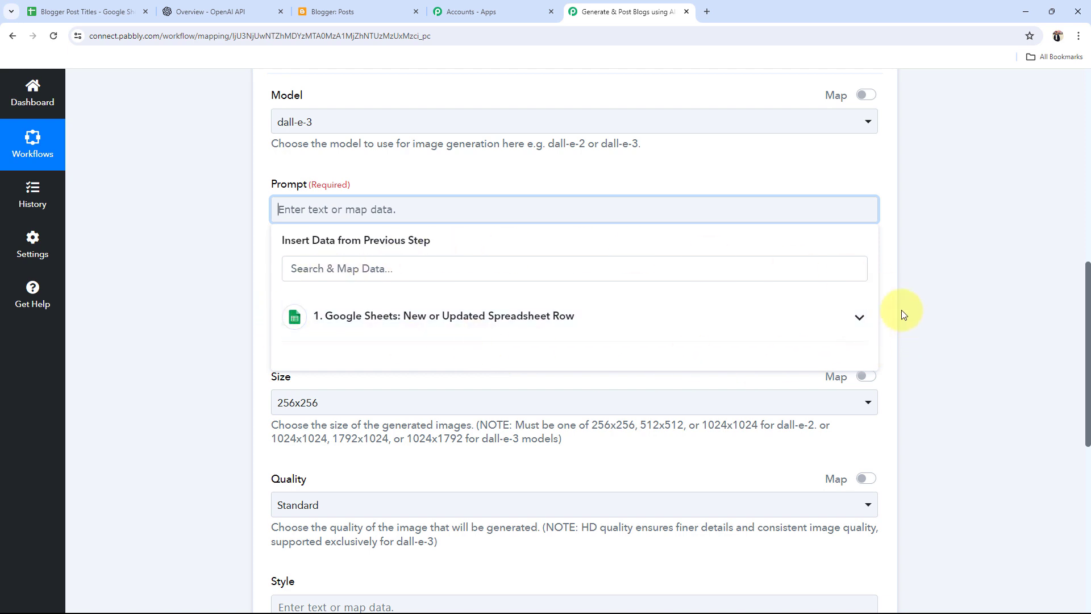
click(858, 329)
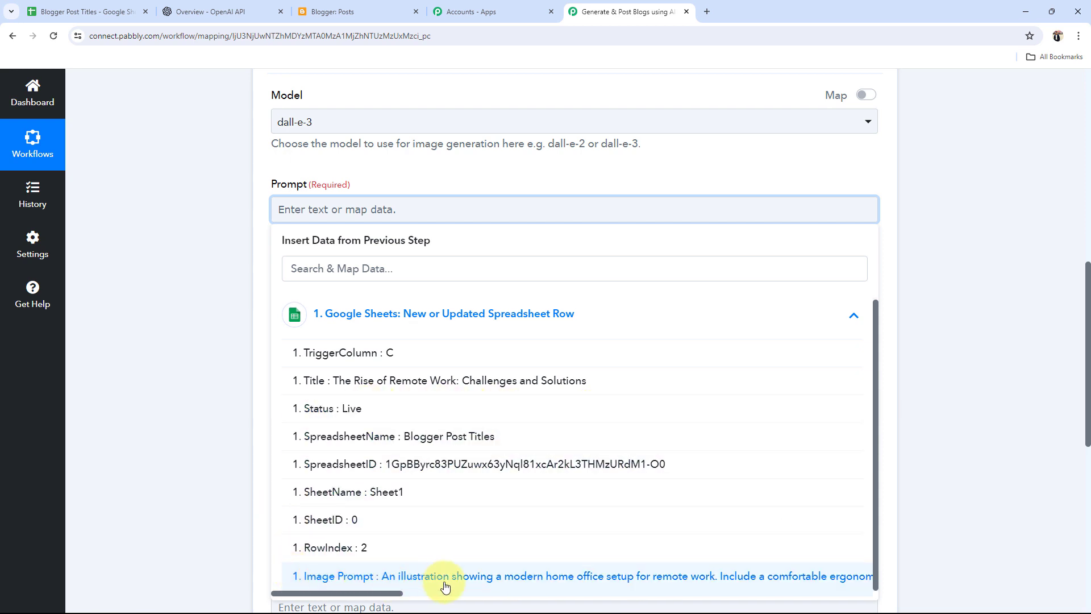
click(481, 576)
click(244, 323)
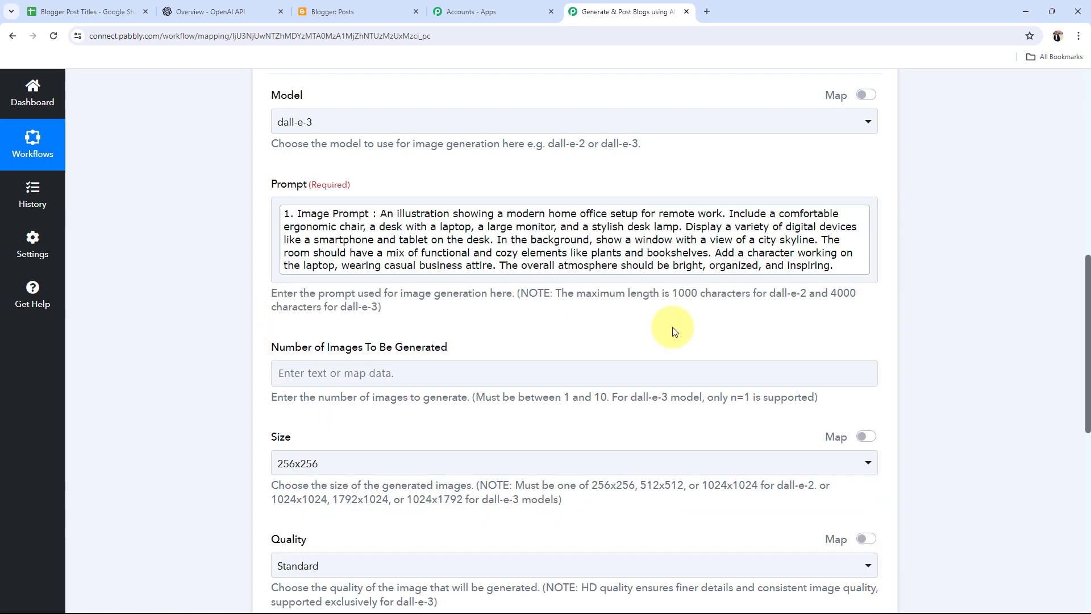
- Set the number of images to be generated to 1 and the image size to 1792x1024
scroll(267, 318, down, 2)
click(363, 259)
text(1)
click(188, 292)
scroll(188, 292, down, 1)
click(282, 292)
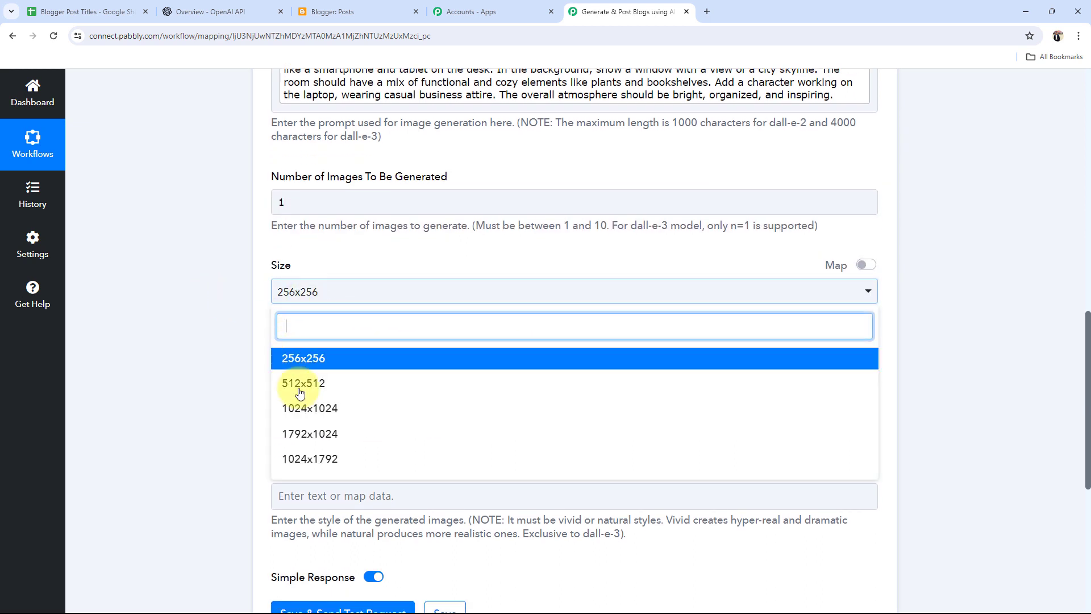
click(286, 433)
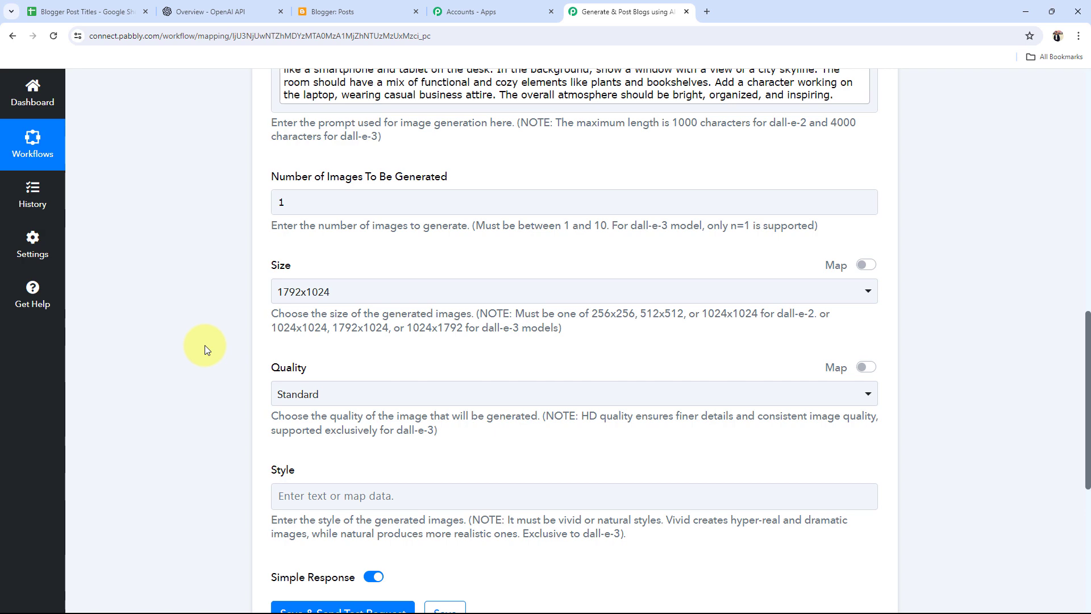
- Set the generated image's quality to HD
scroll(205, 346, down, 2)
click(287, 281)
click(293, 371)
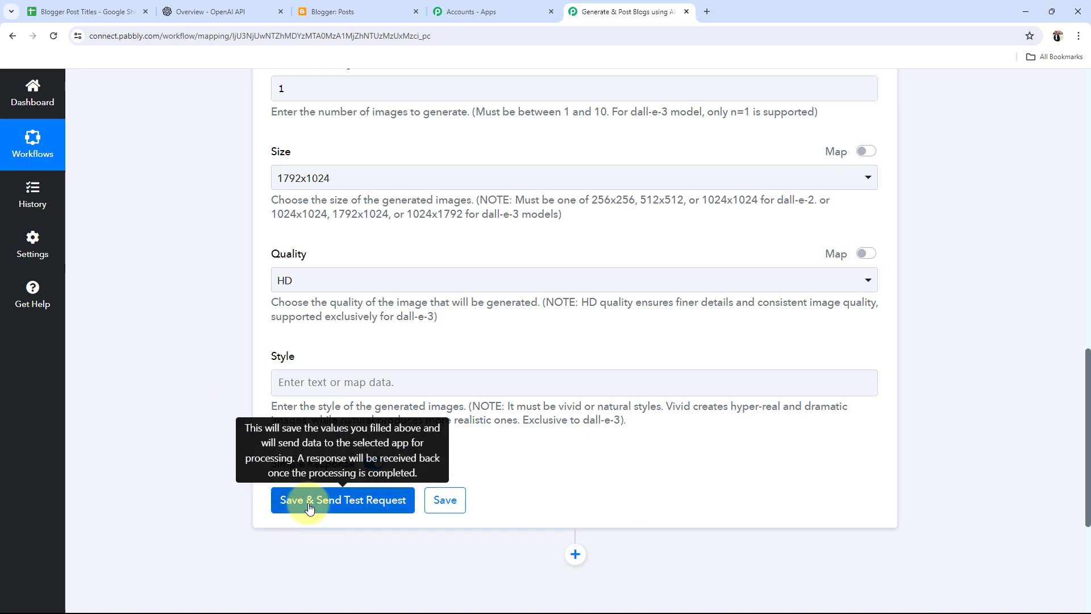
- Compare the mapped prompt with the spreadsheet's Title and Image Prompt columns, including the empty cells of row 3
scroll(309, 507, up, 6)
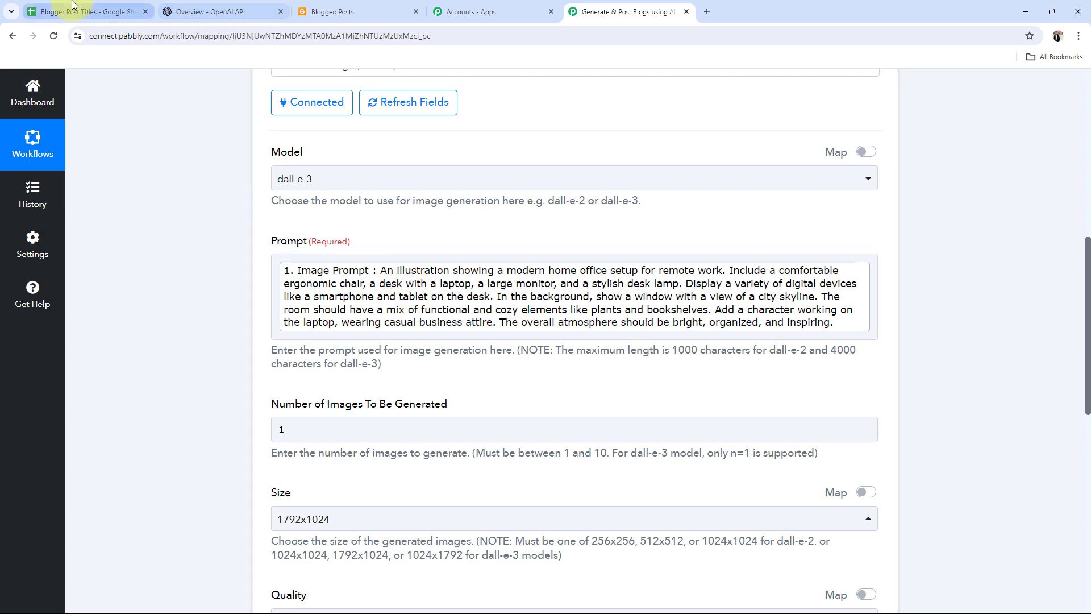
click(85, 12)
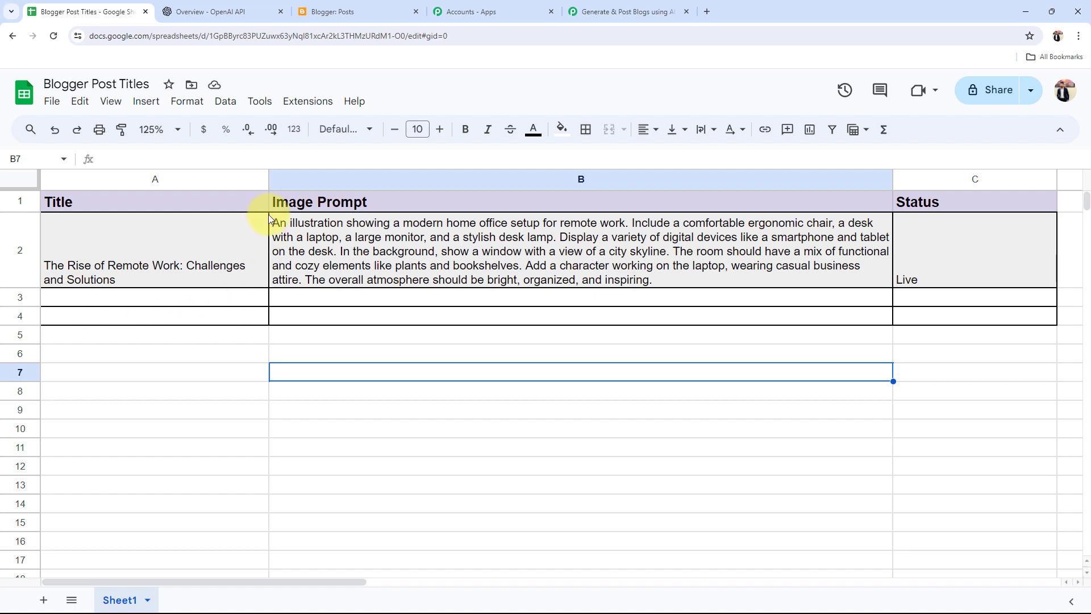
click(297, 300)
click(216, 298)
click(317, 300)
click(587, 12)
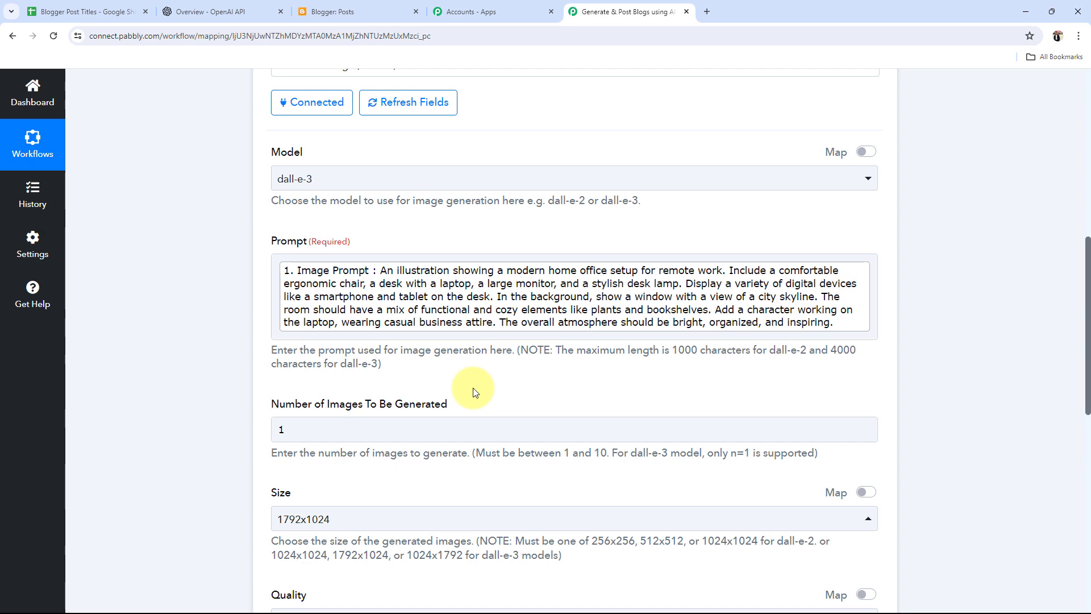
- Send the image action's test request and check the generated image by opening the returned Data 0 Url in a temporary browser tab
scroll(206, 456, down, 7)
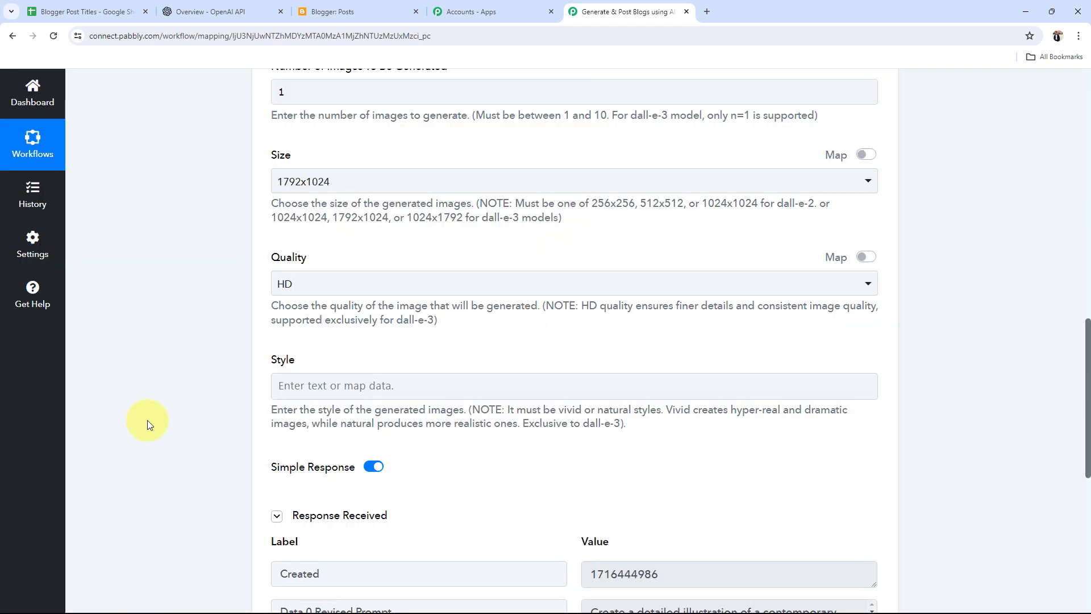
scroll(148, 421, down, 2)
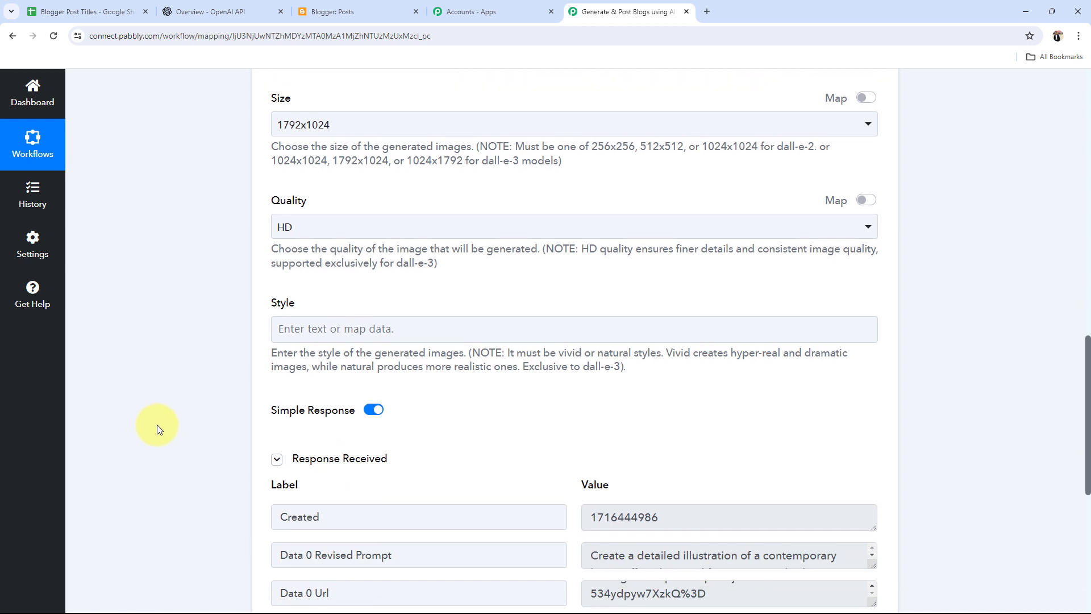
click(683, 531)
key(ctrl+a)
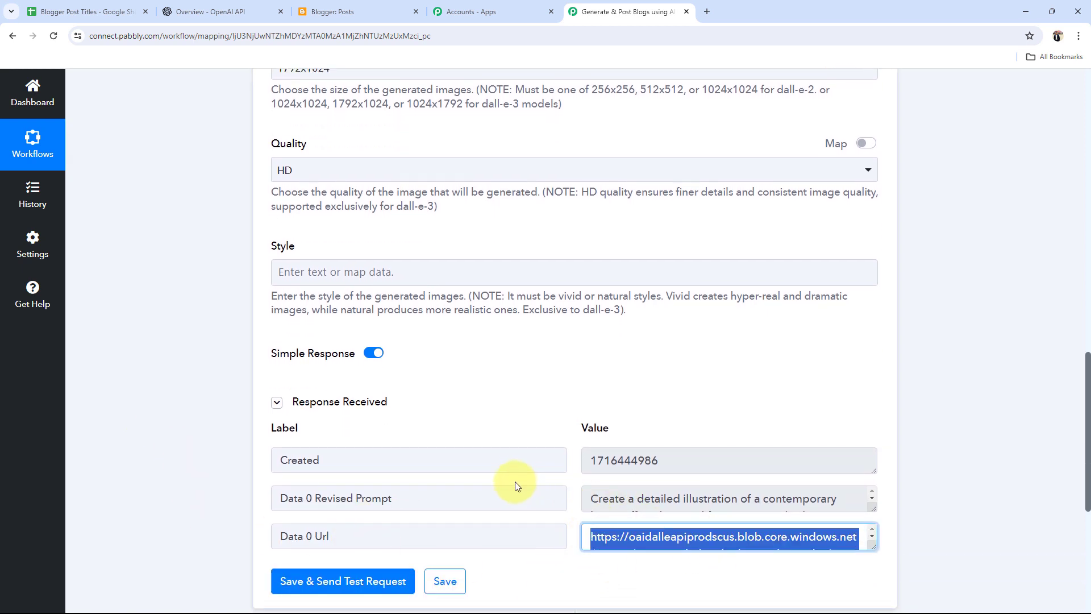
click(707, 12)
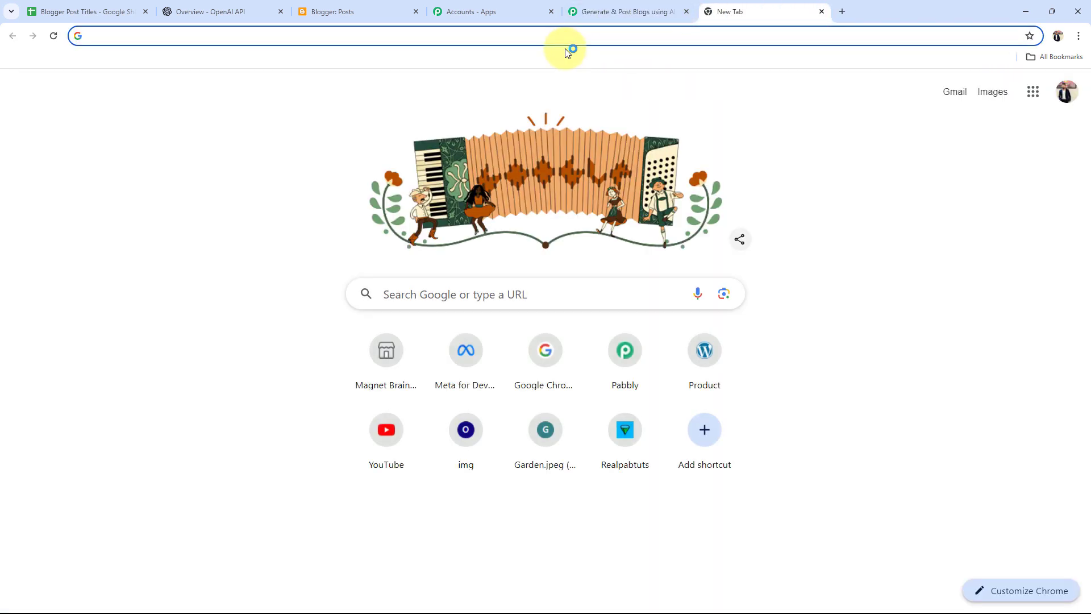
key(ctrl+v)
key(Return)
click(630, 337)
click(631, 335)
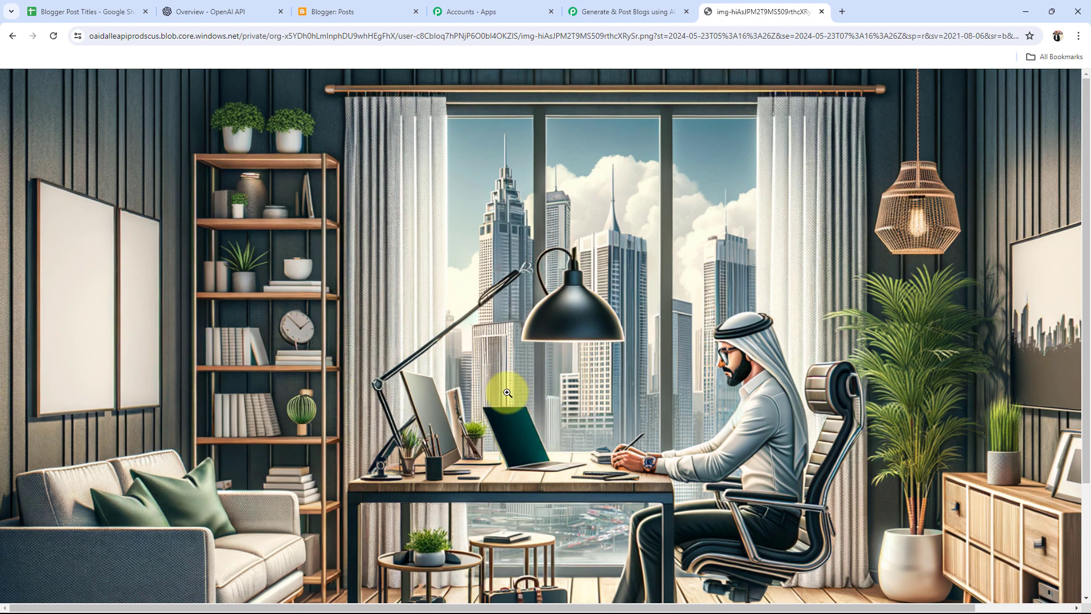
click(822, 12)
click(176, 306)
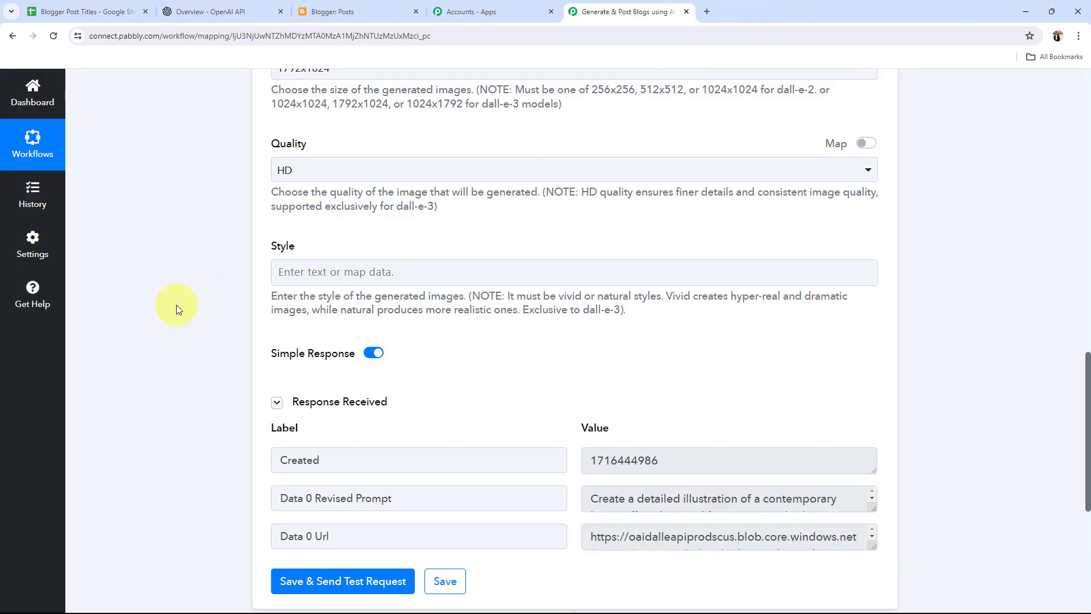
- Collapse the image generation action and add a new action step after it using the OpenAI (ChatGPT, DALL-E, Whisper) app
scroll(176, 306, up, 10)
scroll(176, 306, up, 3)
click(406, 260)
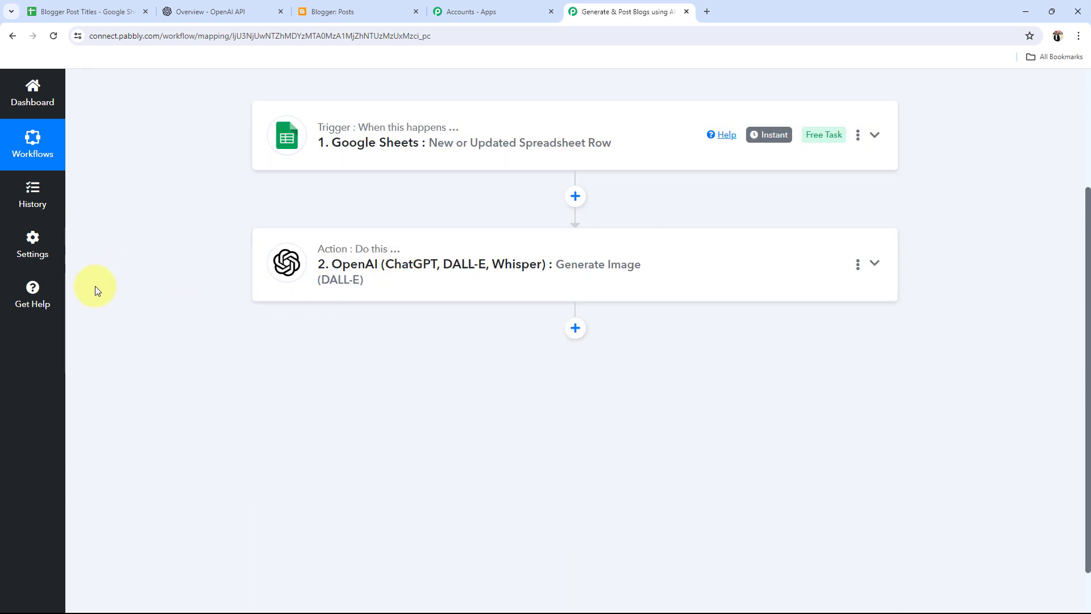
click(572, 332)
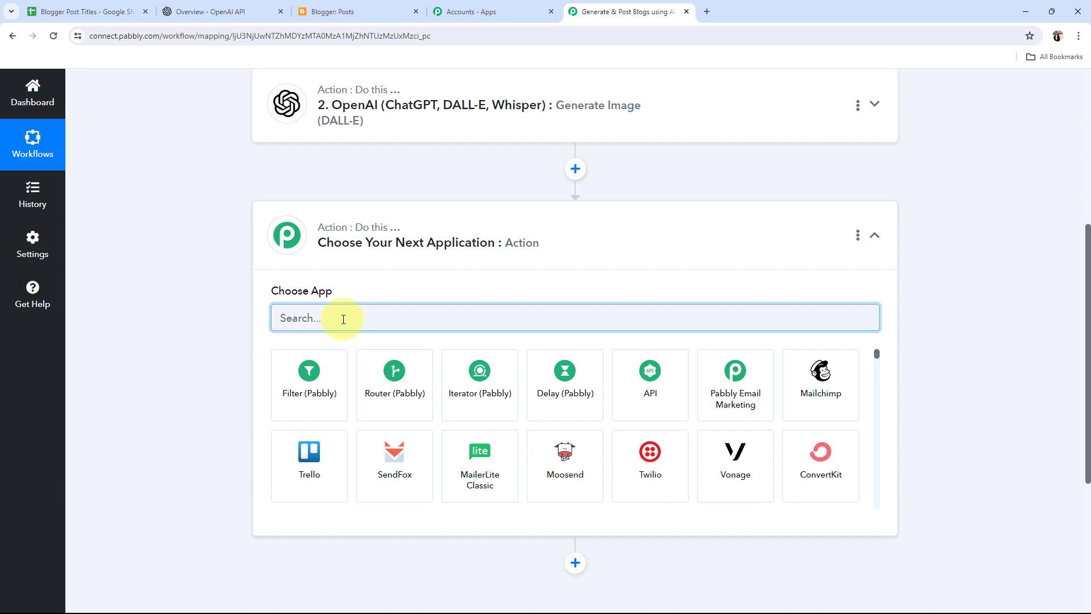
text(open)
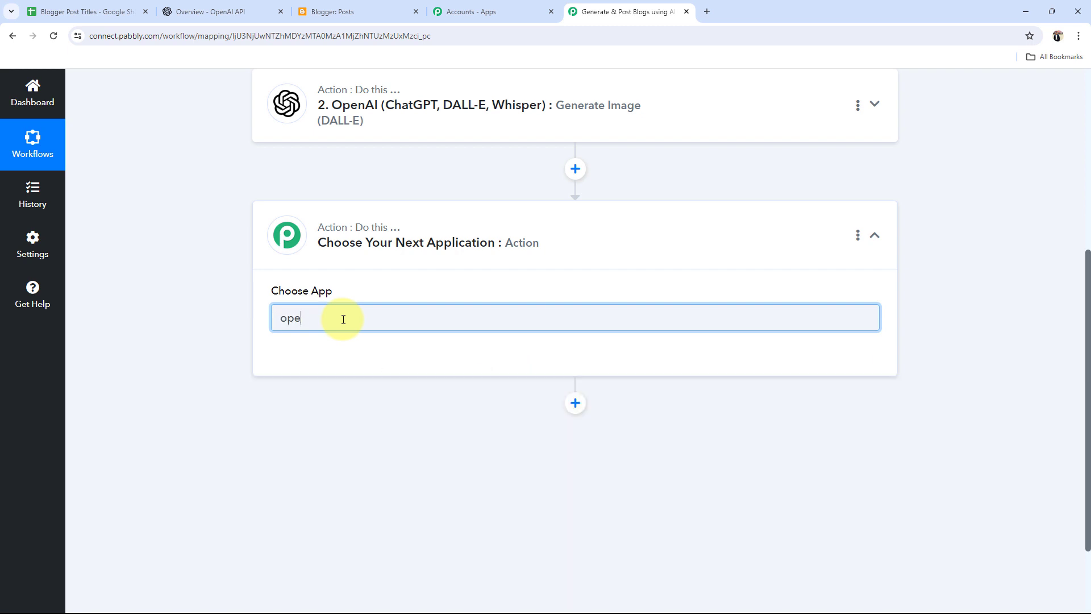
text(ai)
click(312, 384)
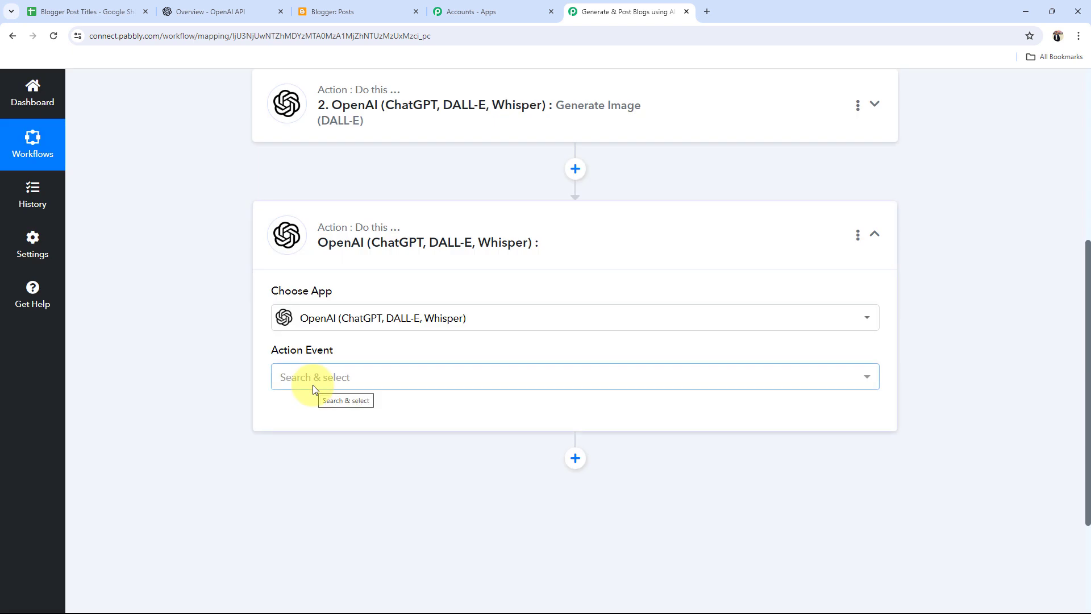
- Set the new action's event to ChatGPT and connect it with the existing OpenAI (ChatGPT, DALL-E, Whisper) #10 connection
click(313, 384)
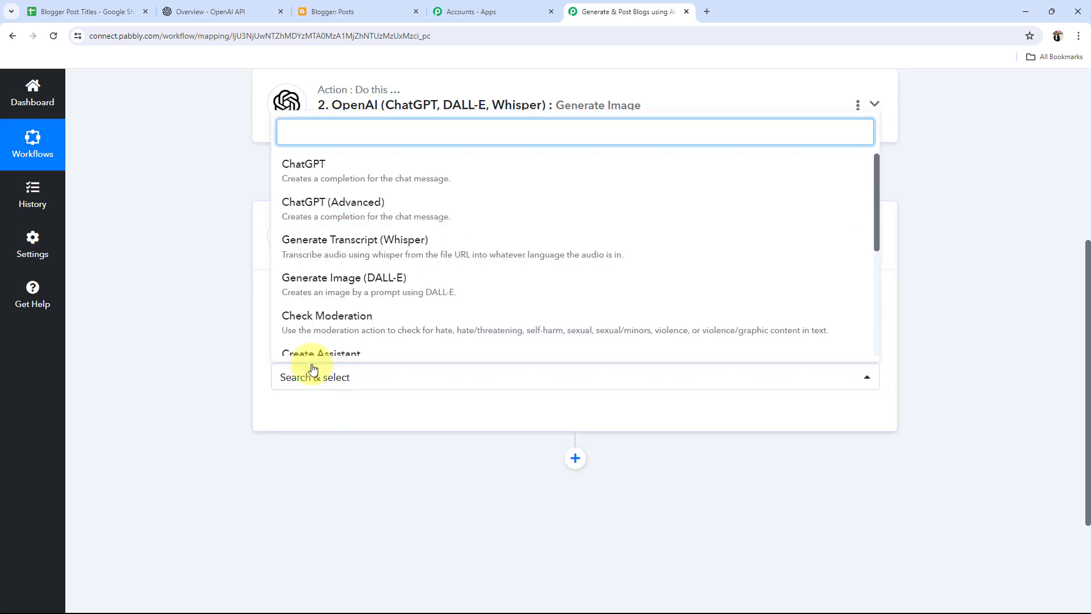
click(323, 183)
click(314, 420)
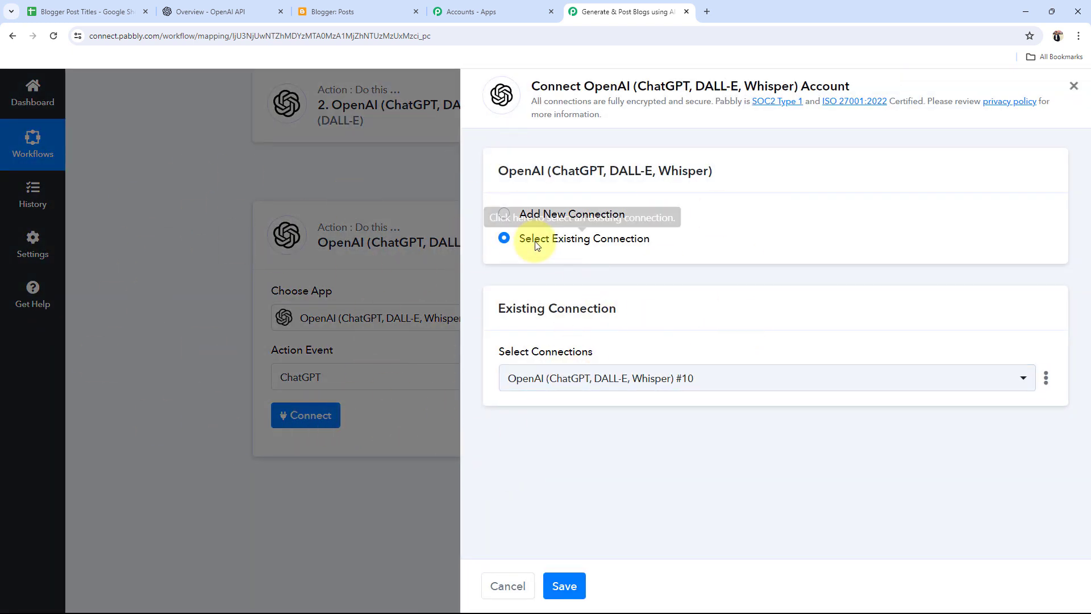
click(559, 591)
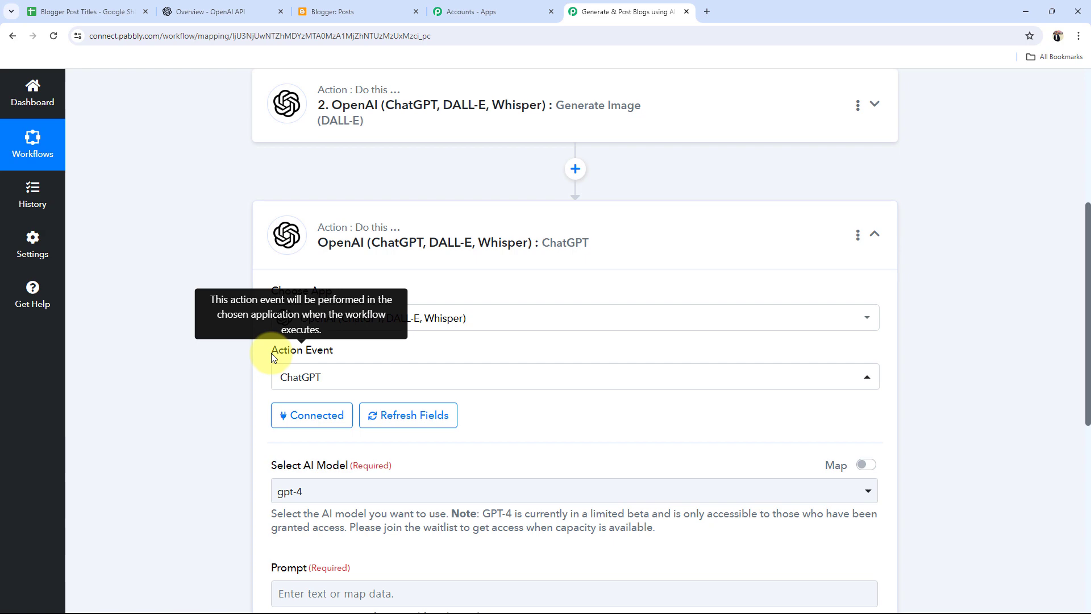
- Choose gpt-4o as the AI model for the ChatGPT action
scroll(172, 398, down, 3)
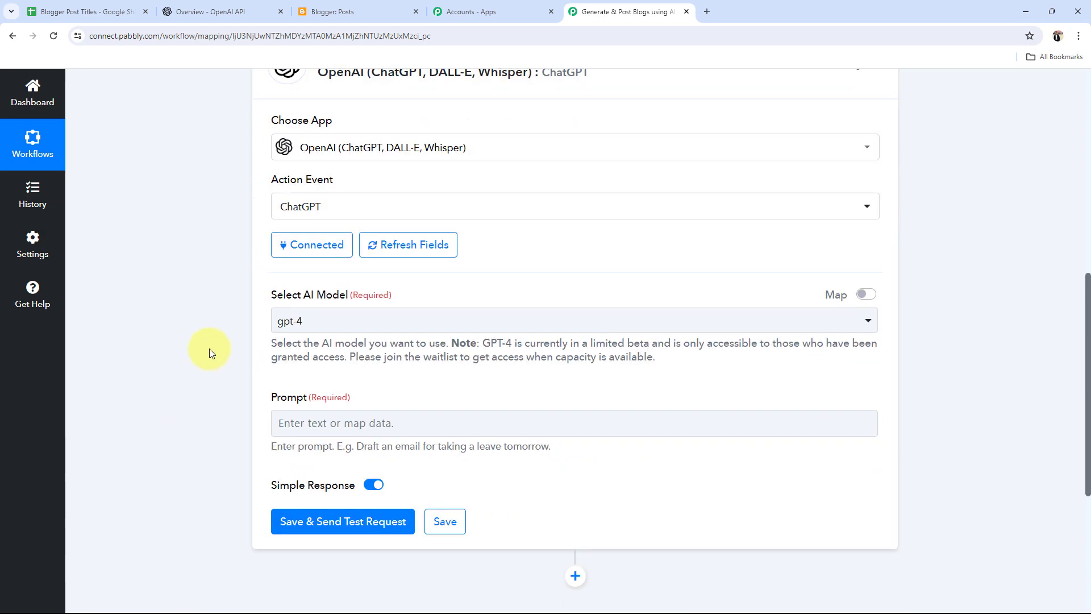
click(317, 324)
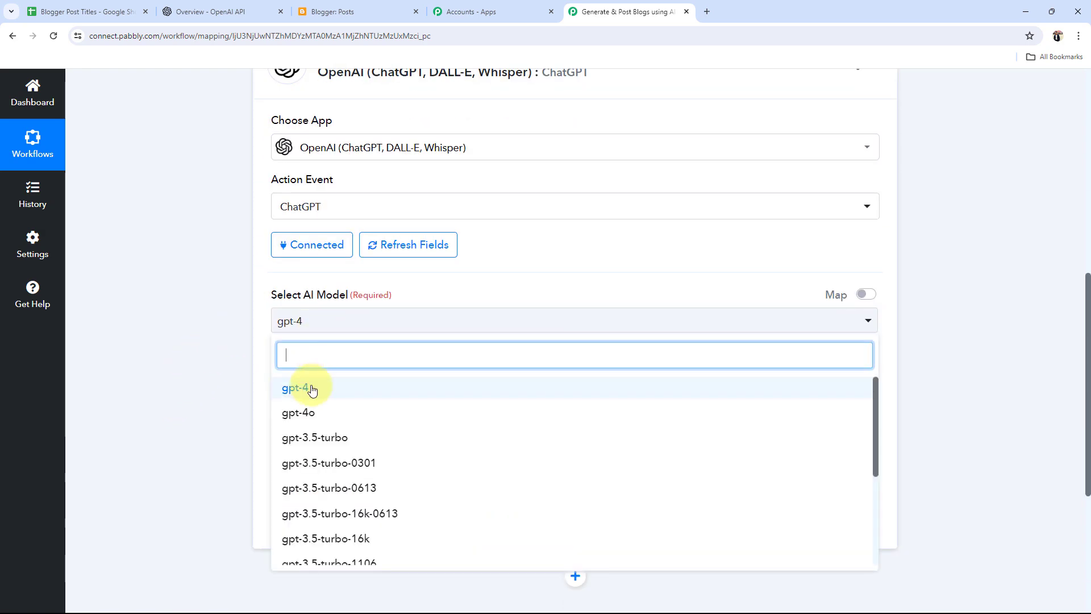
click(307, 419)
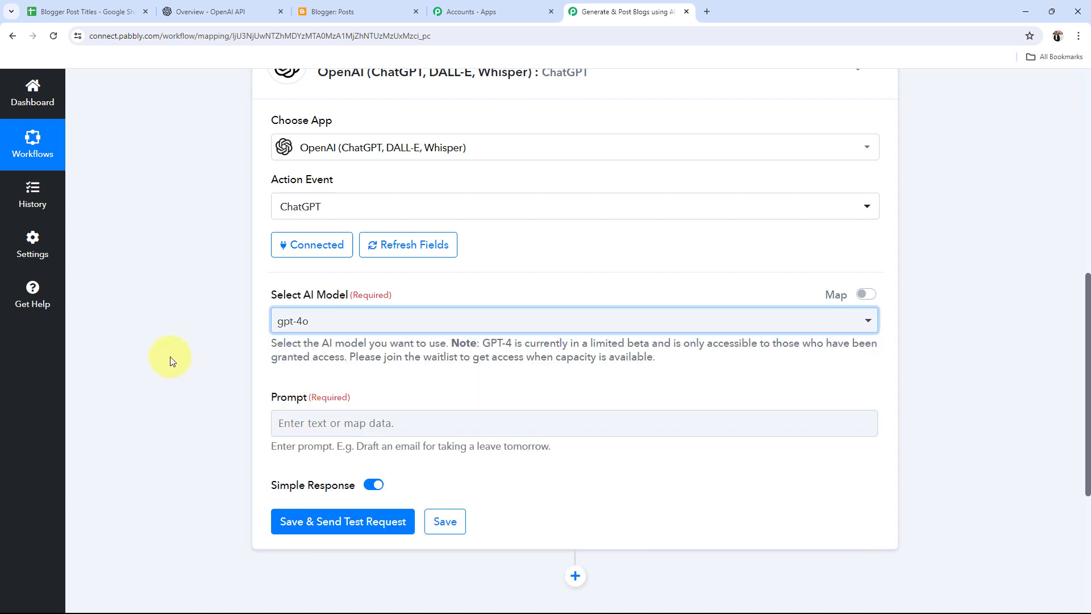
scroll(183, 319, down, 3)
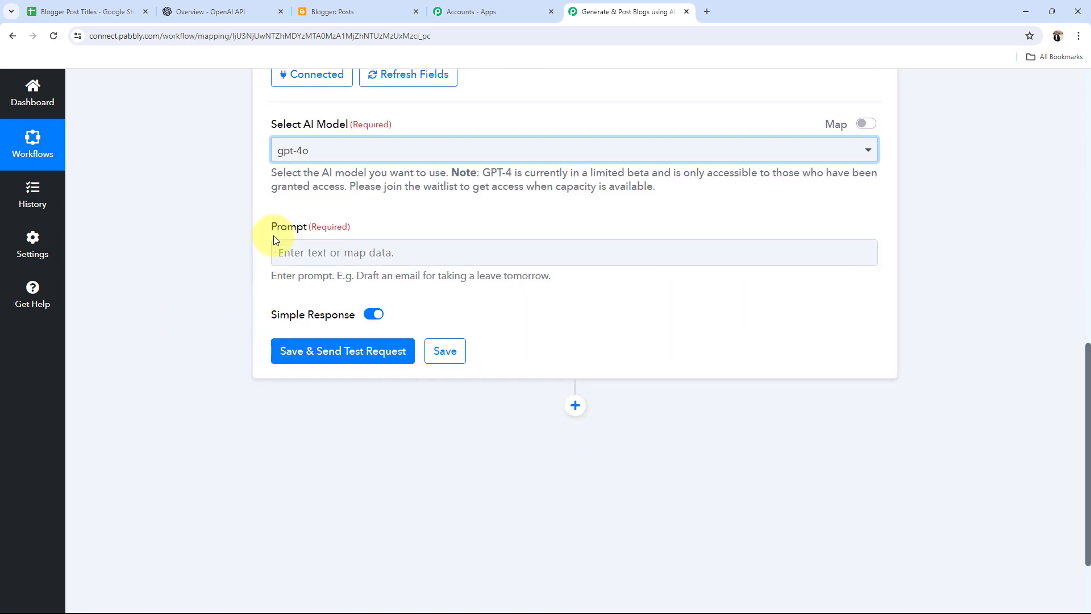
drag(270, 226, 307, 227)
click(228, 262)
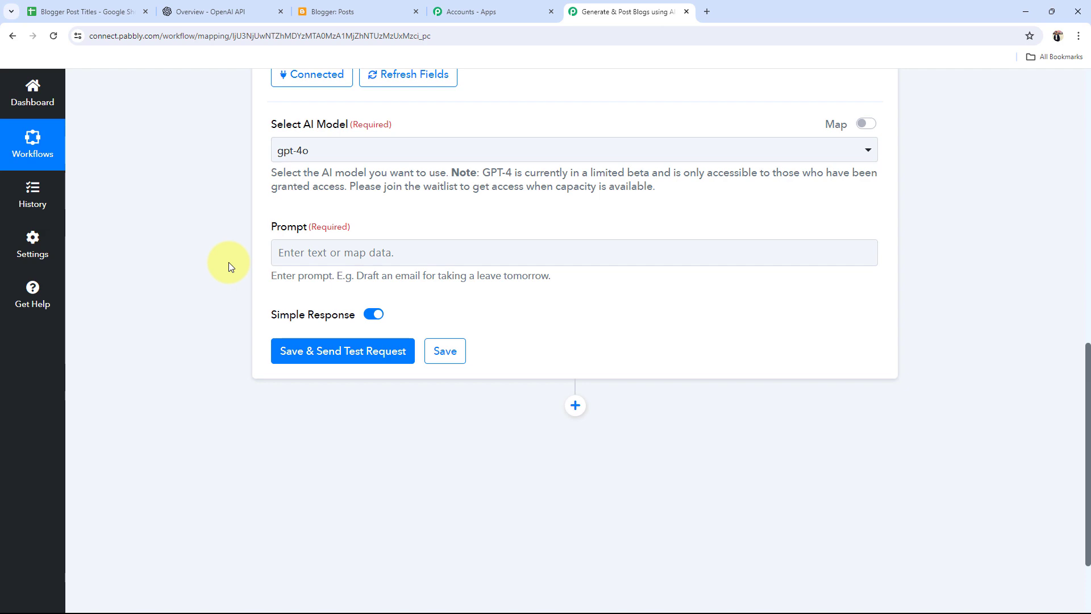
- Check the blog title in cell A2 and fill the Prompt with "Write a blog on :-" followed by the Google Sheets trigger's Title value
click(85, 11)
click(207, 236)
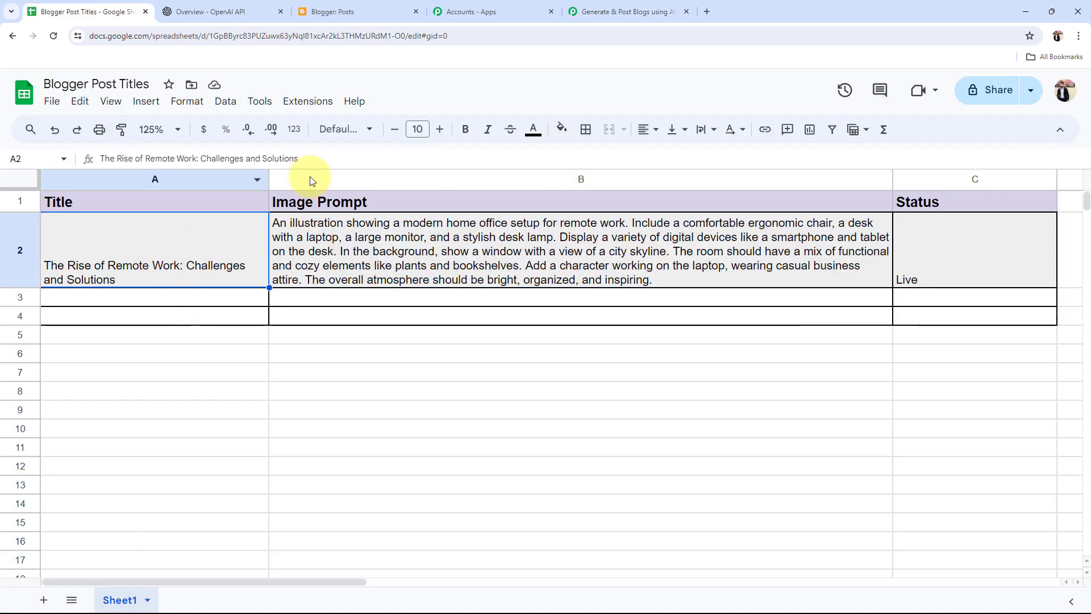
click(580, 12)
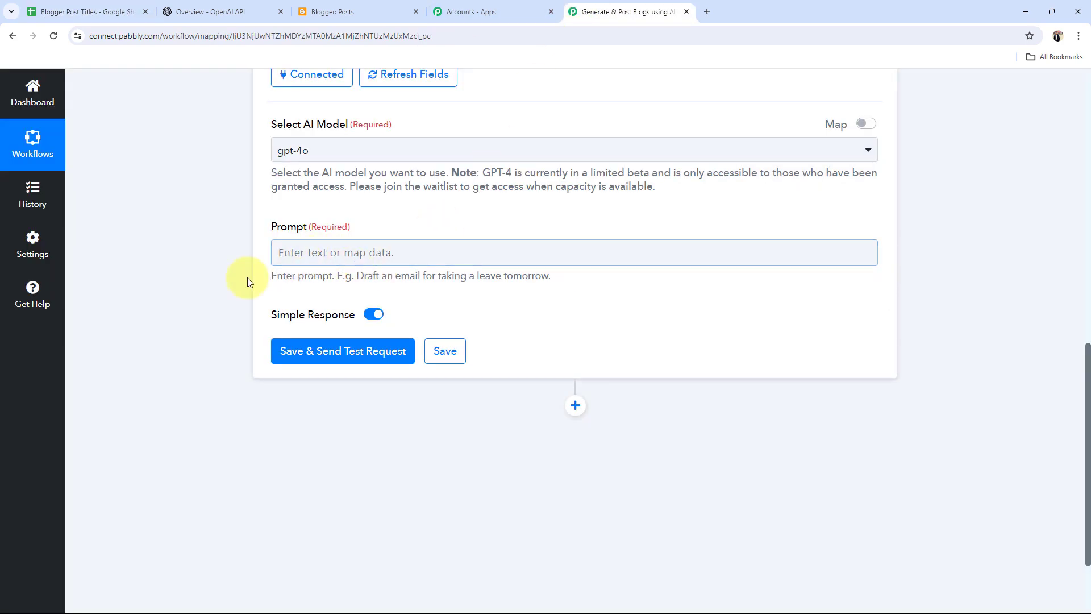
click(302, 256)
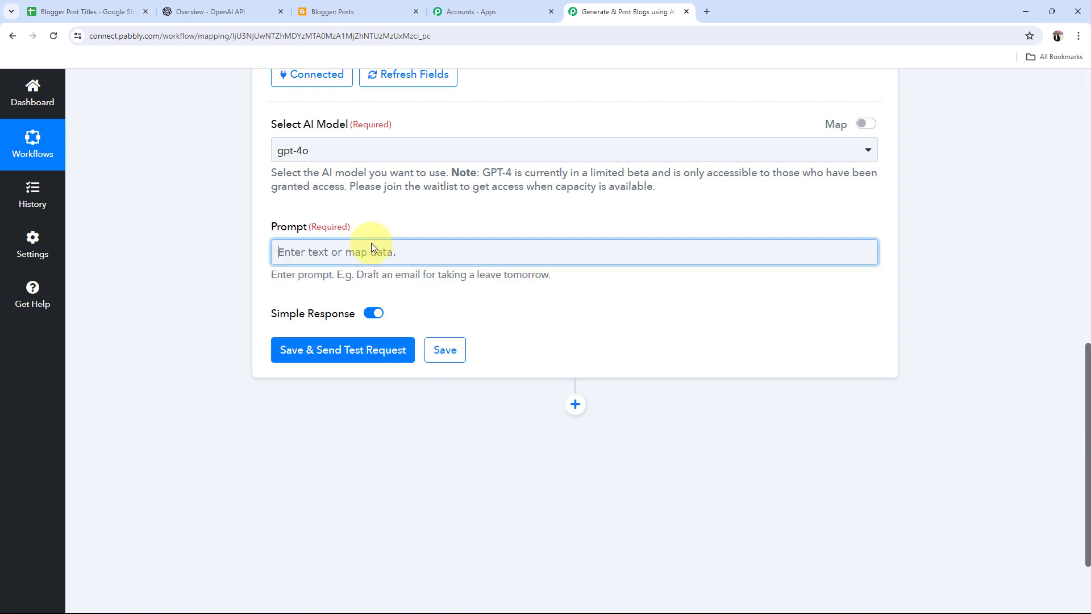
text(Write a blog on)
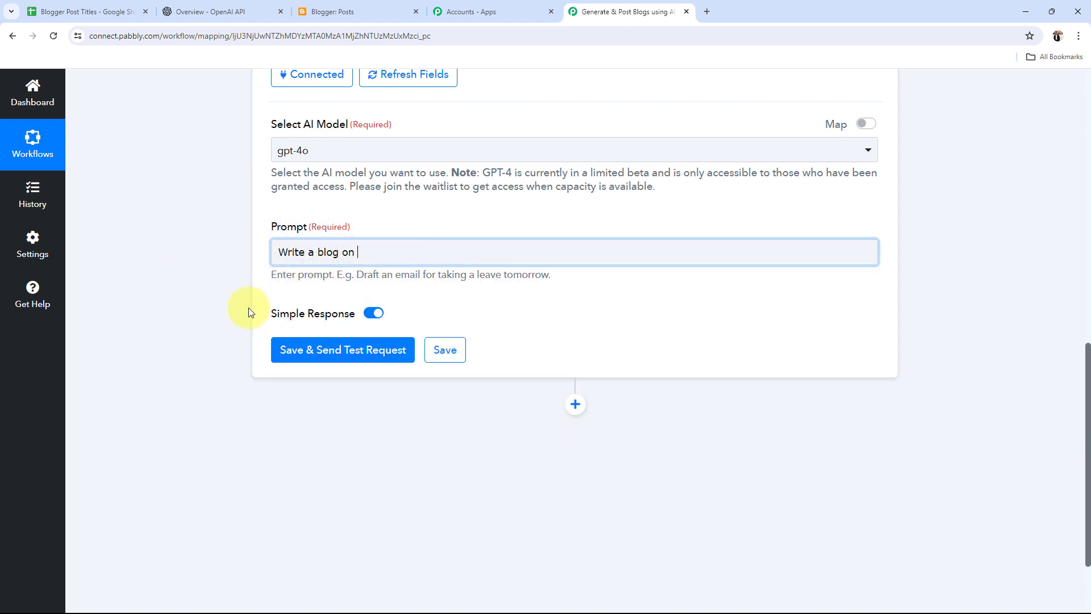
text( :-)
click(381, 253)
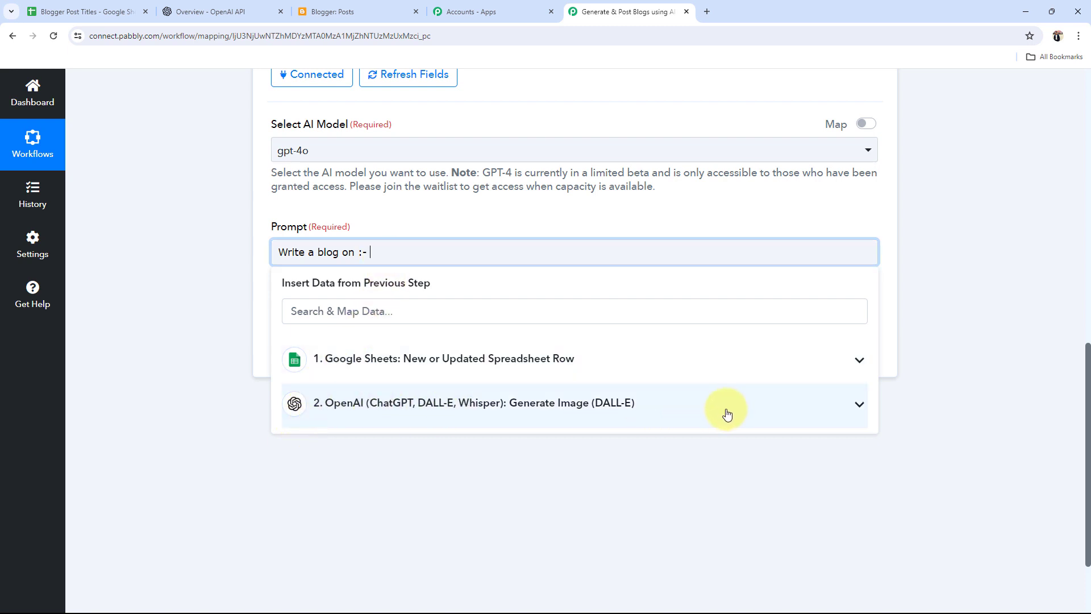
click(790, 375)
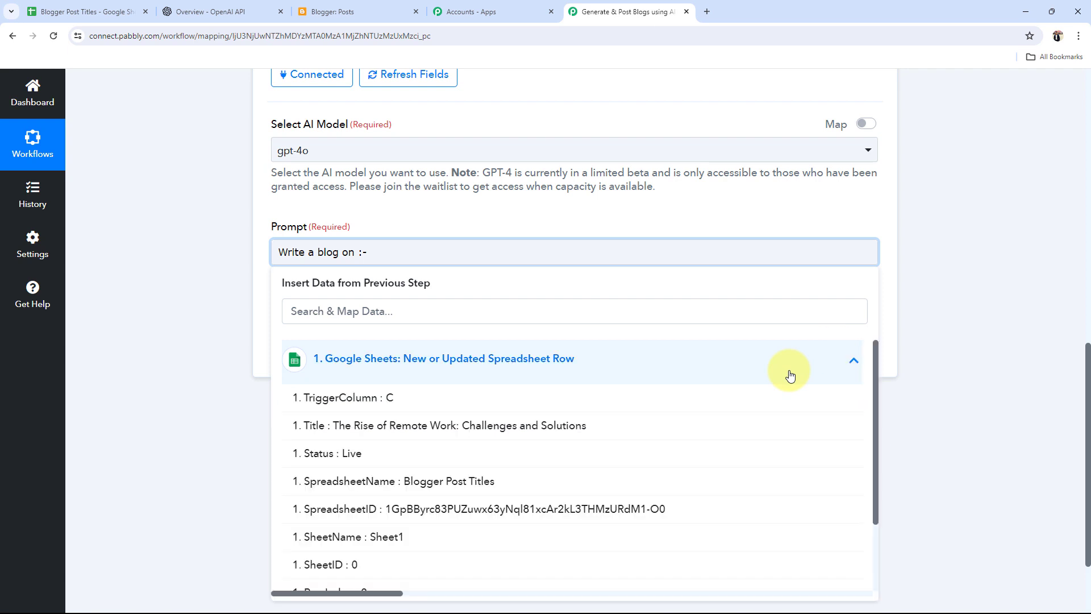
click(453, 429)
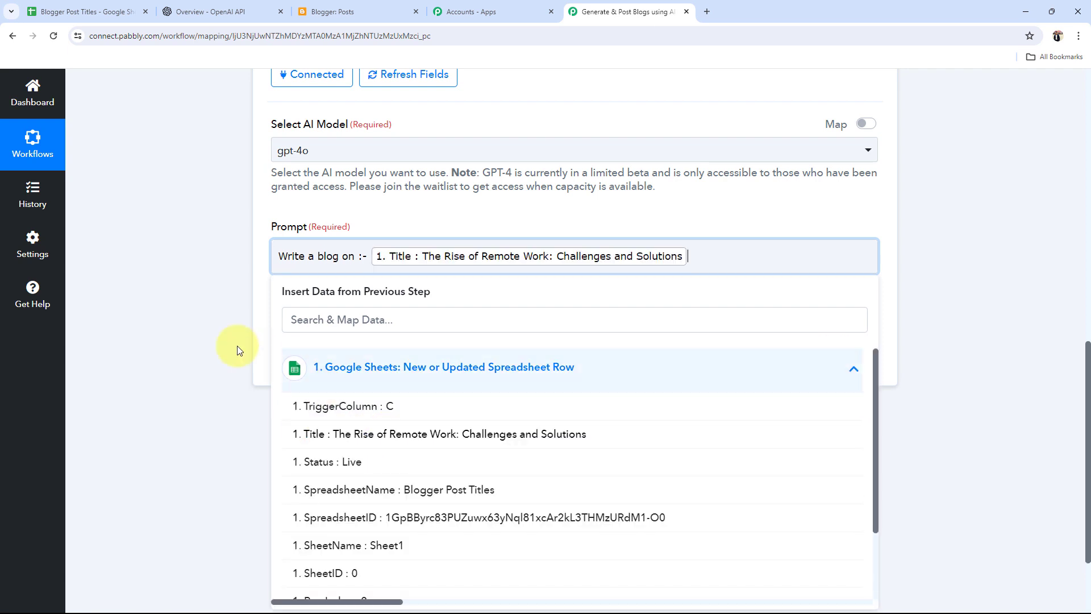
click(166, 313)
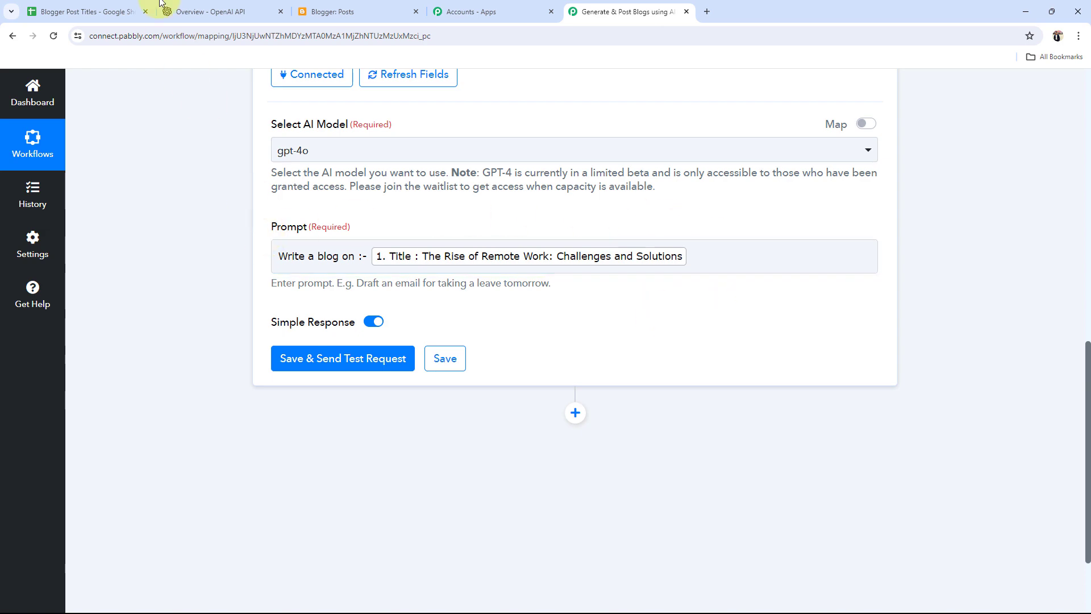
- Compare the prompt's mapped title with the Title column in the Blogger Post Titles spreadsheet
click(131, 13)
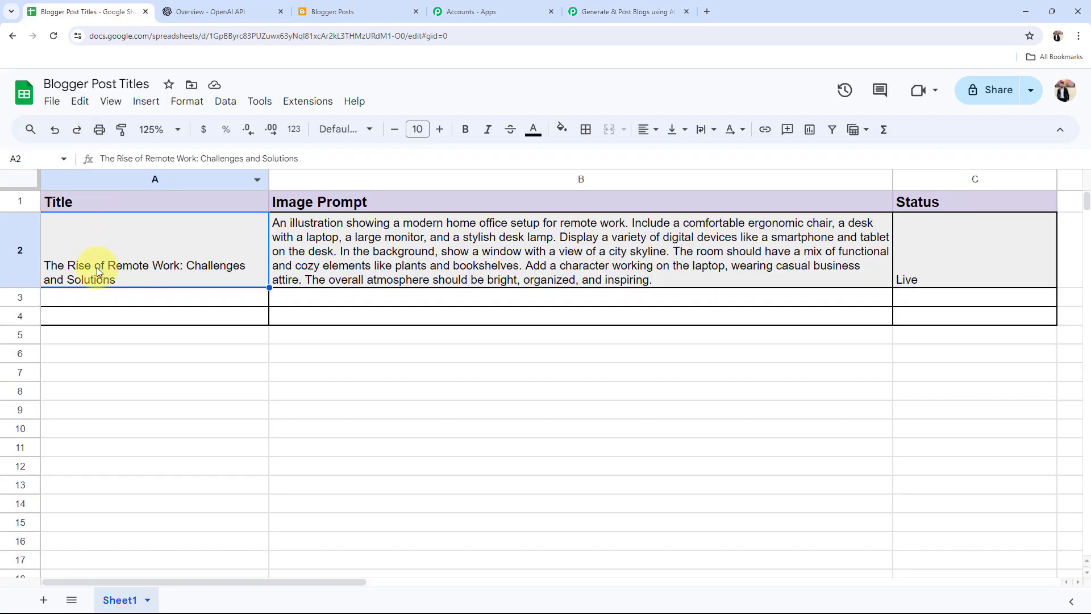
click(660, 12)
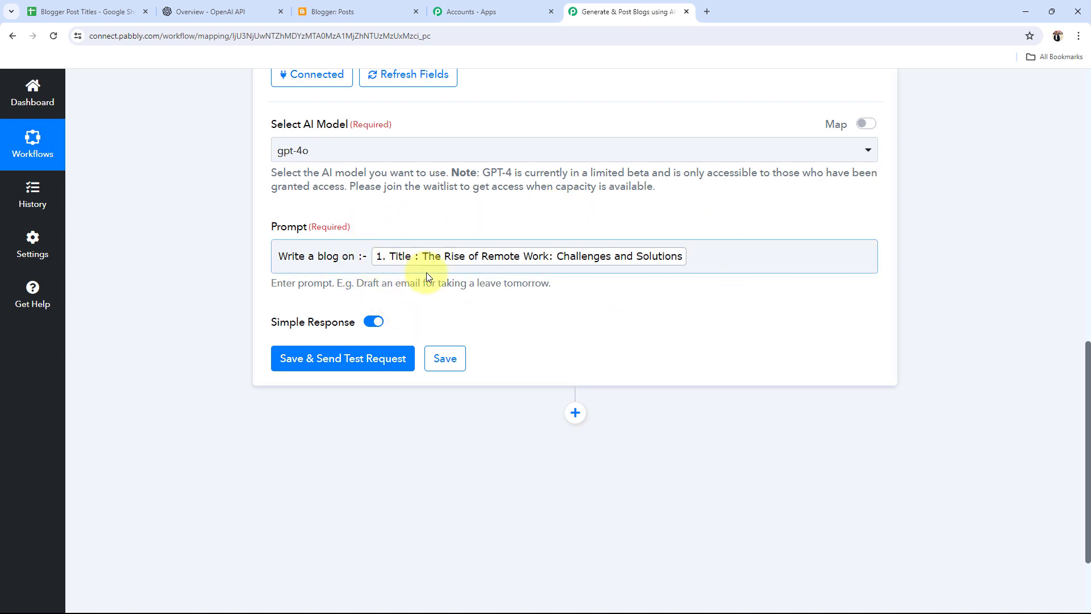
drag(347, 258, 276, 253)
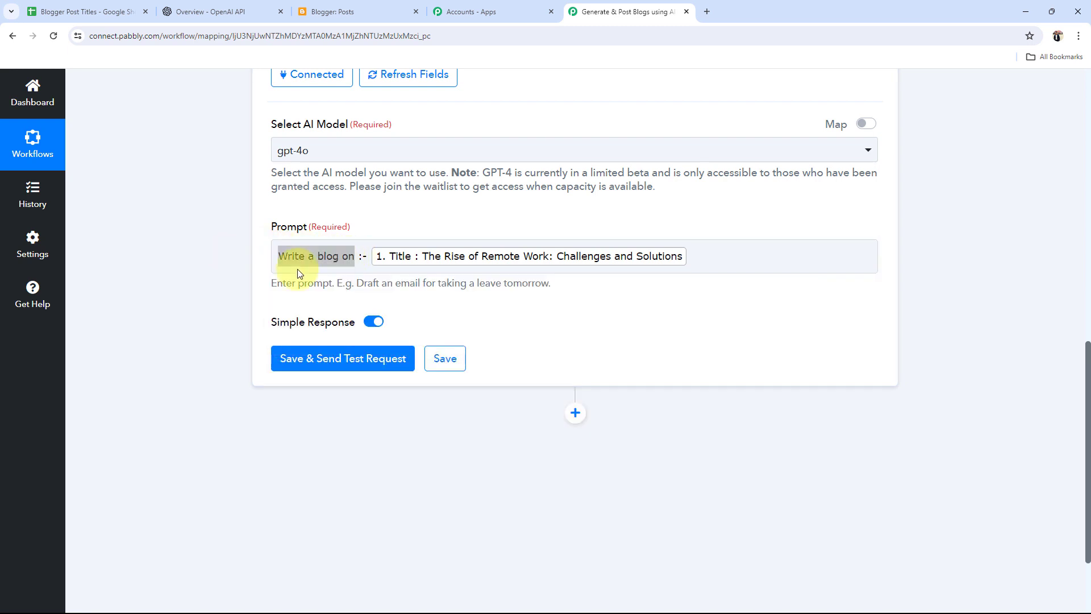
- Append "and also add this image to the blog:" to the Prompt and map the generated image's Data 0 Url after it
click(704, 254)
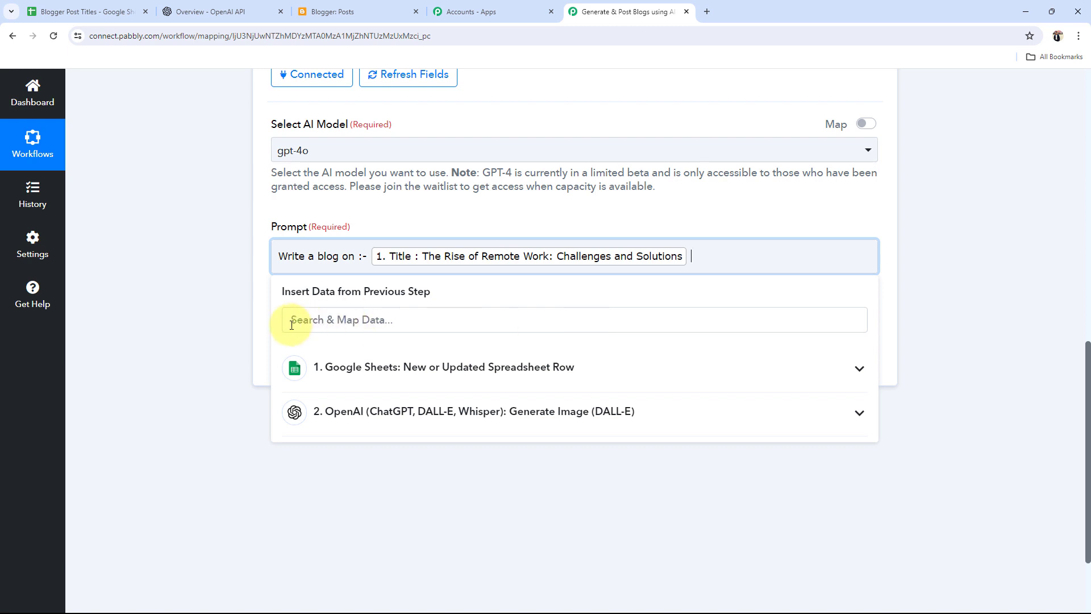
scroll(235, 308, up, 5)
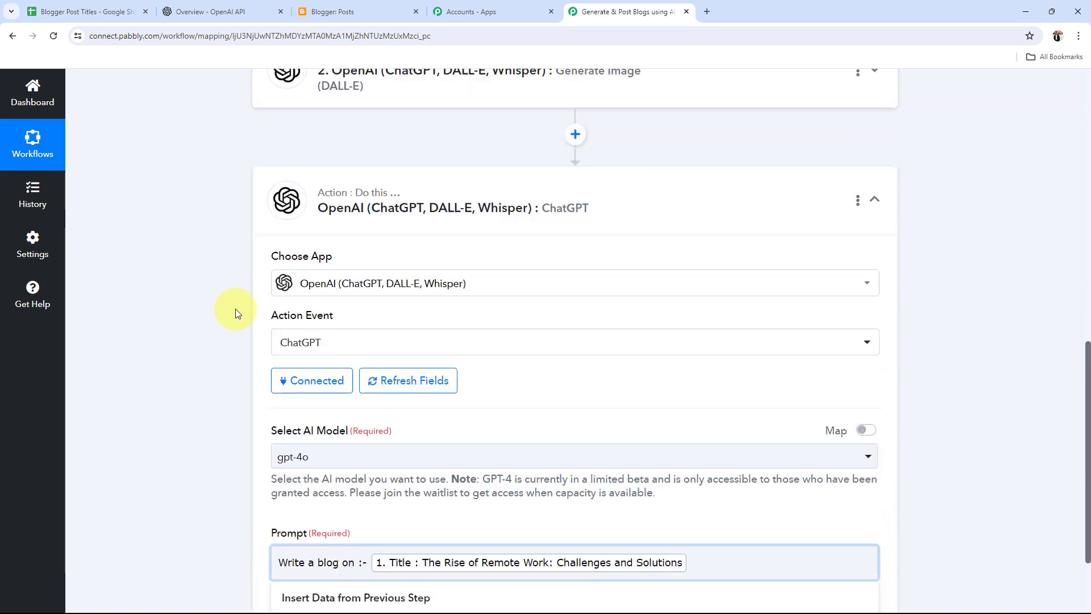
scroll(222, 299, down, 1)
scroll(219, 295, down, 5)
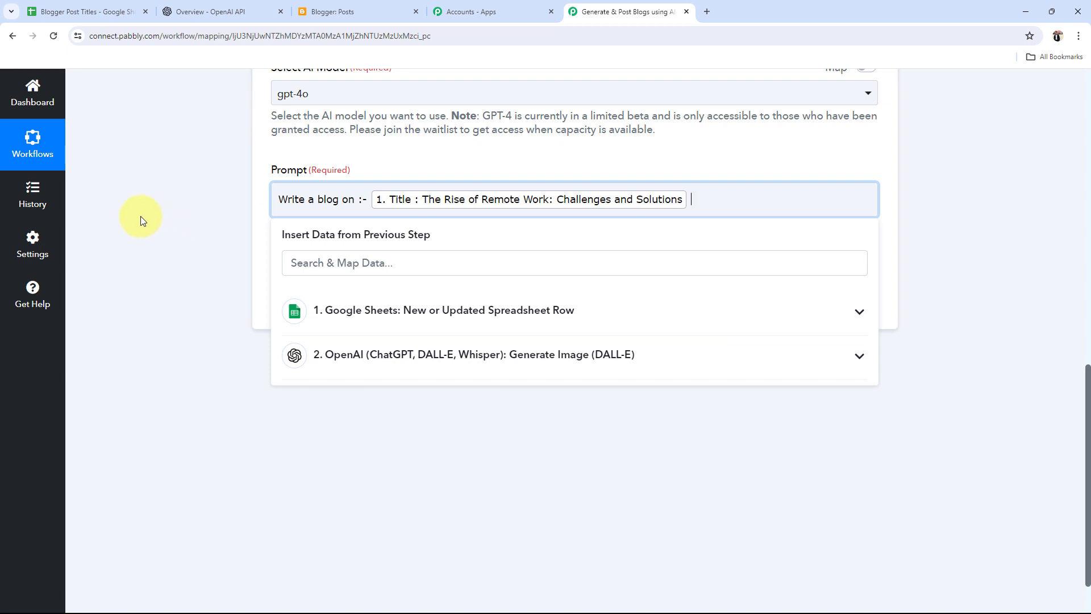
text(and also add this image to the blog:)
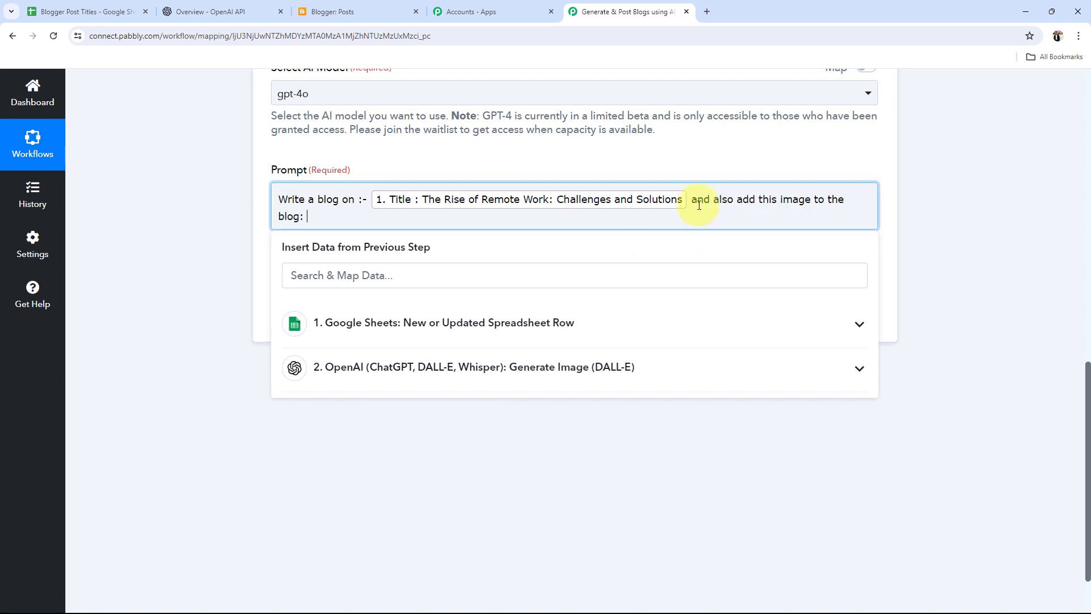
click(371, 377)
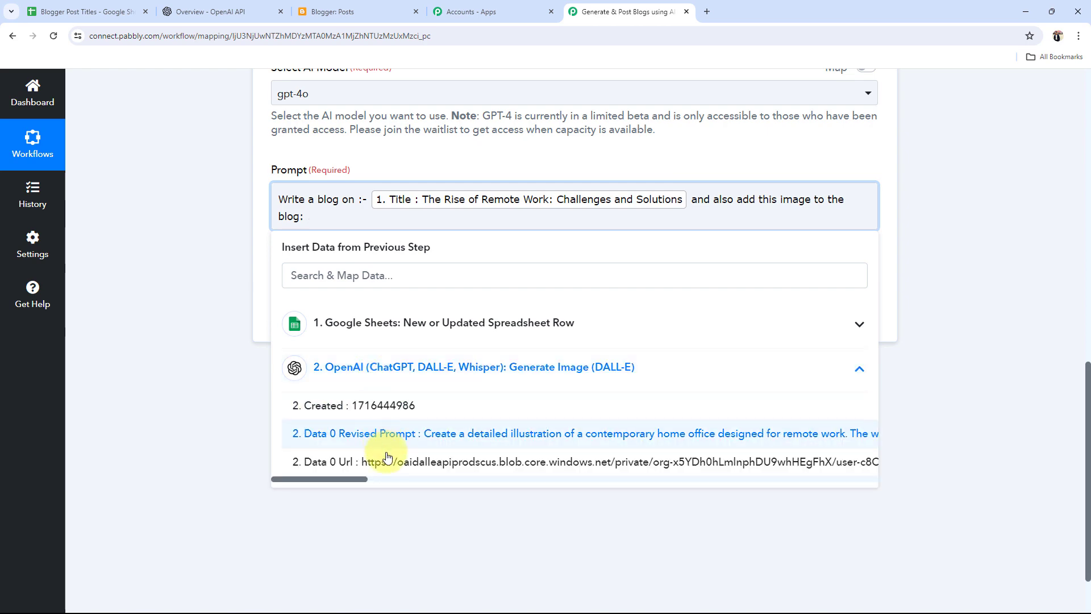
click(366, 462)
click(193, 266)
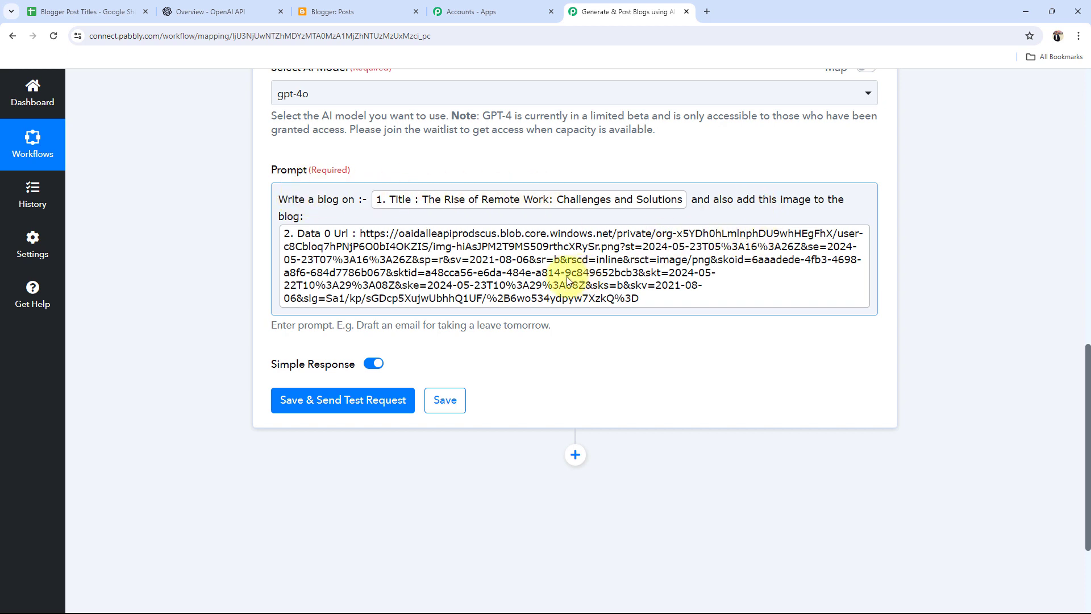
- Extend the Prompt with instructions to insert the image after the 1st paragraph, use HTML tags without an HTML body for Google Blogger, and omit the title heading
scroll(244, 364, up, 5)
scroll(282, 308, down, 5)
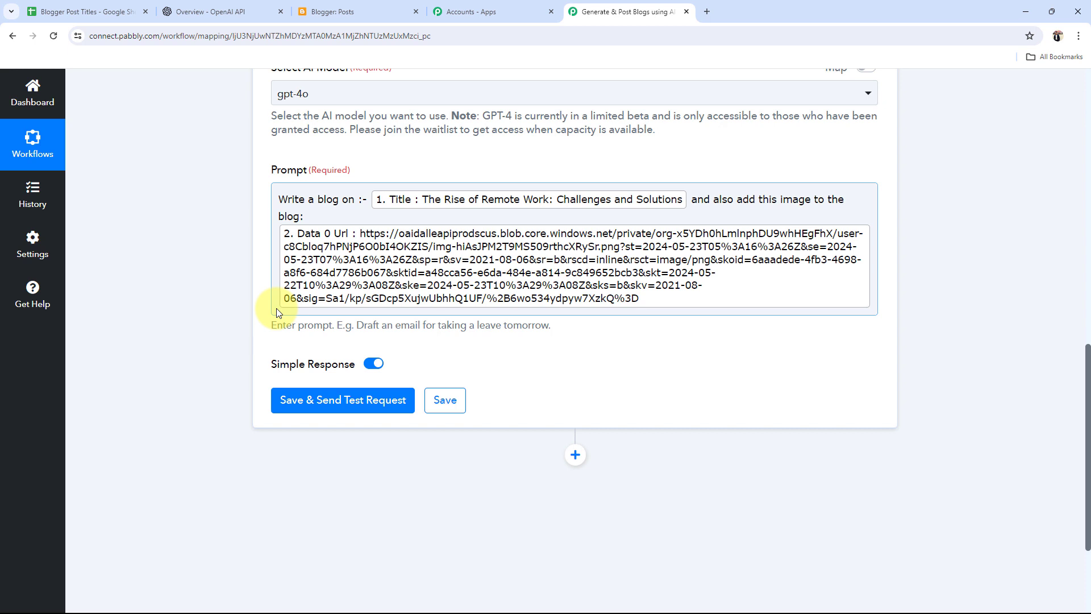
click(872, 299)
key(Return)
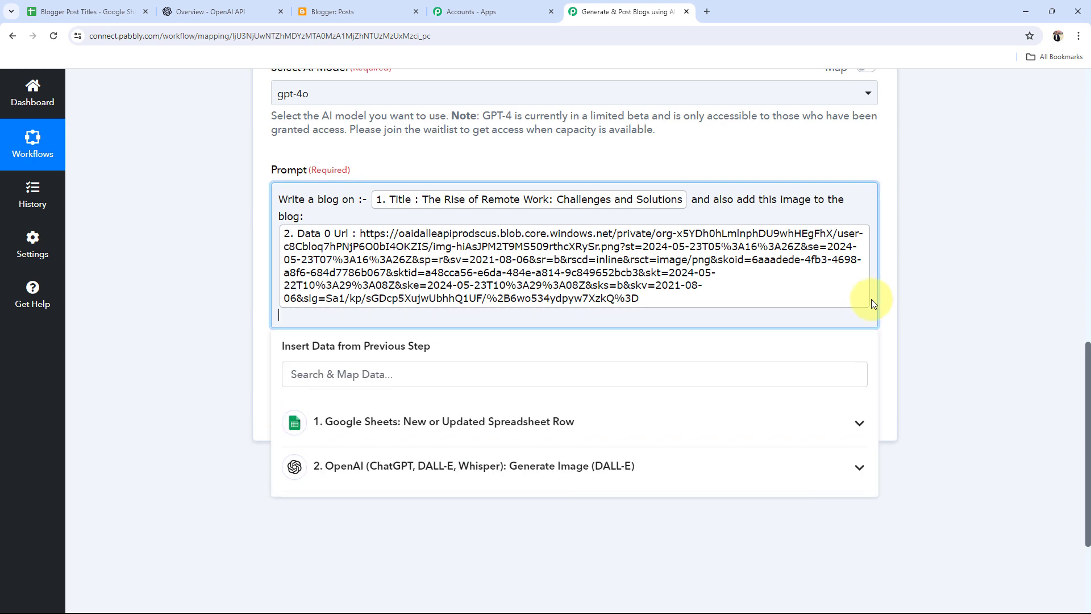
text(Make sure that image will insert after 1st paragraph. Please use the HTML Tags for the proper formatting of this blog as I'm going to post this blog on Google Blogger. Do not use the HTML body, only use the proper HTML Tags for the formatting. Do not include the Title of the blog as a heading to start, just write the actual content and use HTML tags for proper formatting.)
click(128, 309)
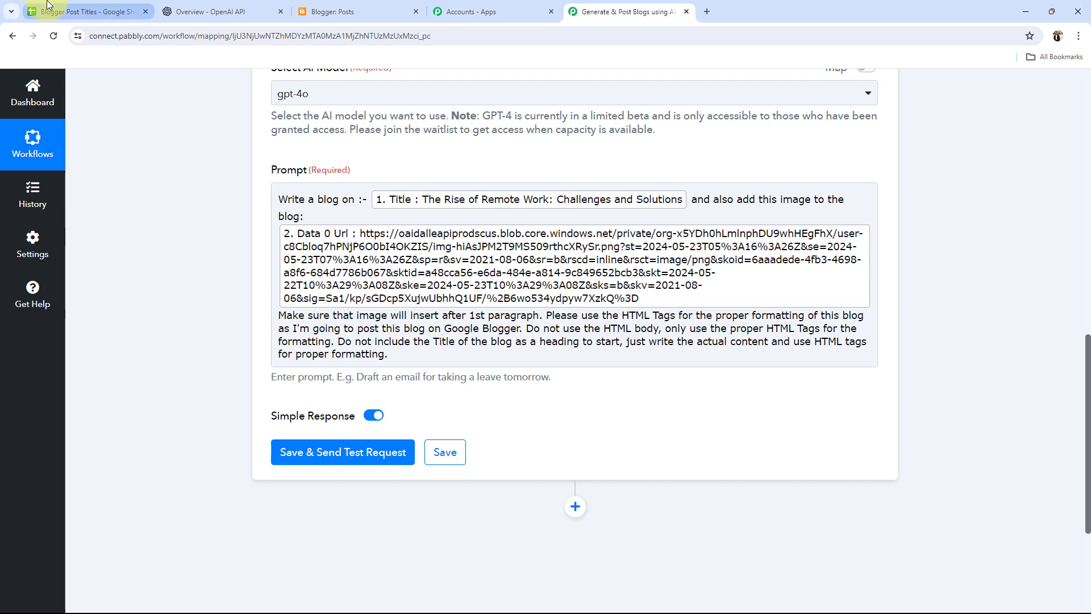
- Check the title row in the Blogger Post Titles spreadsheet and review the Prompt's mapped values and formatting instructions against it
click(114, 11)
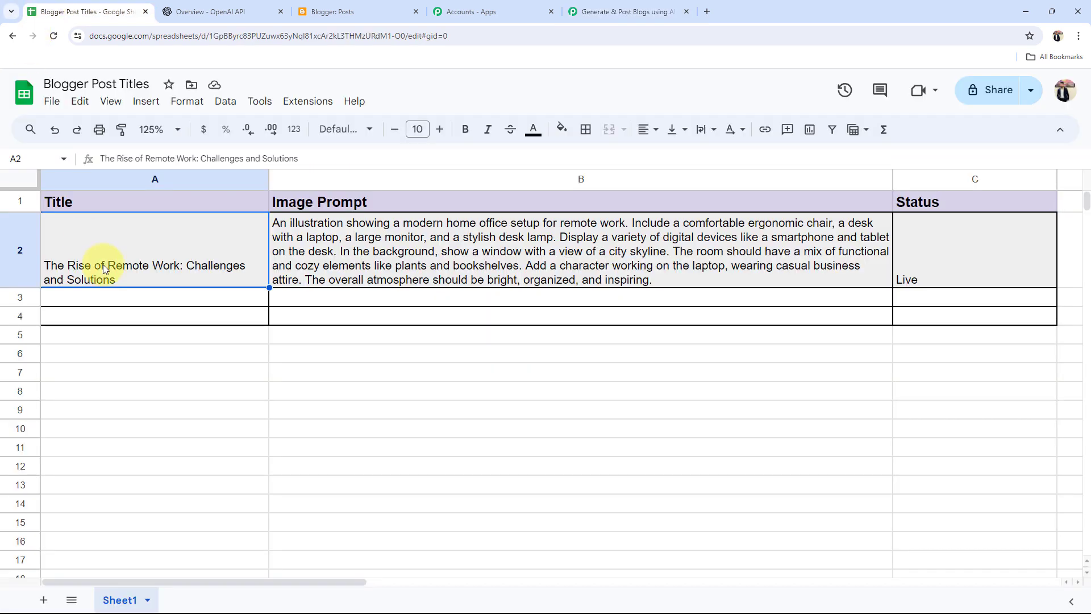
click(288, 298)
click(636, 12)
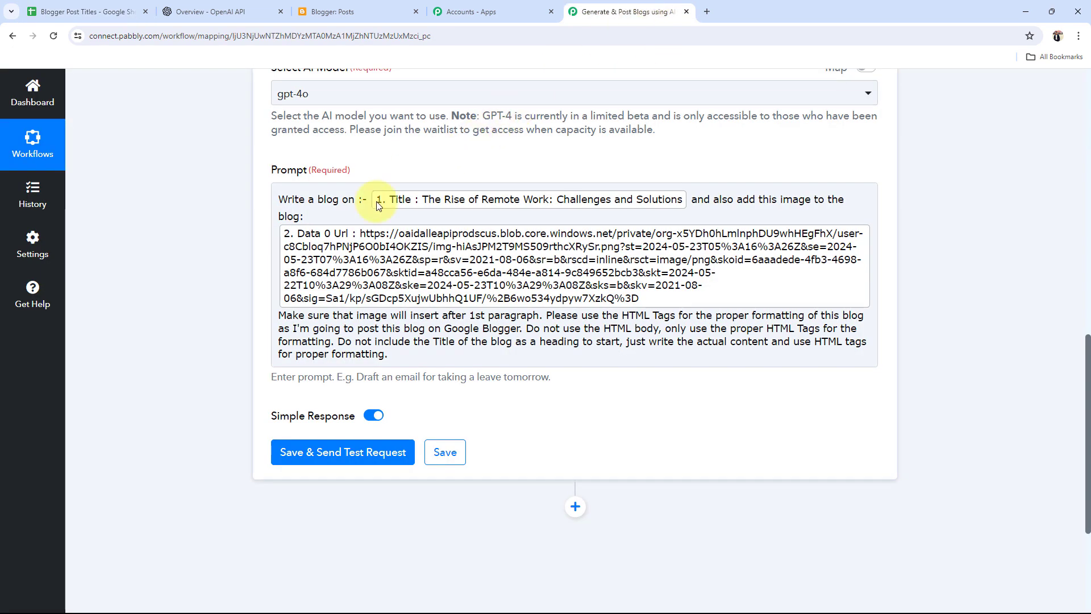
click(266, 250)
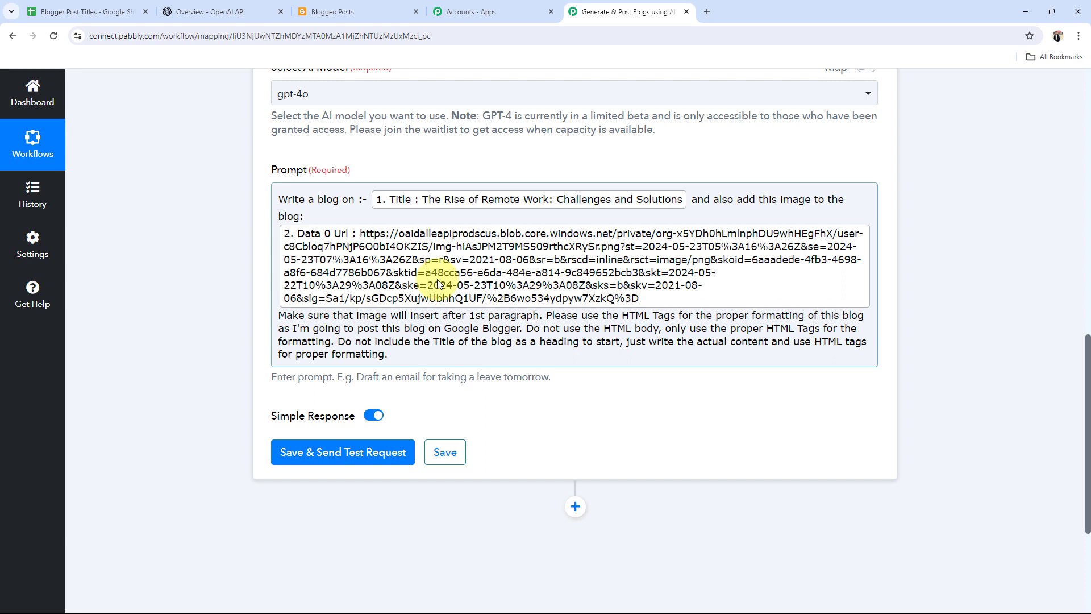
drag(293, 315, 414, 354)
click(169, 337)
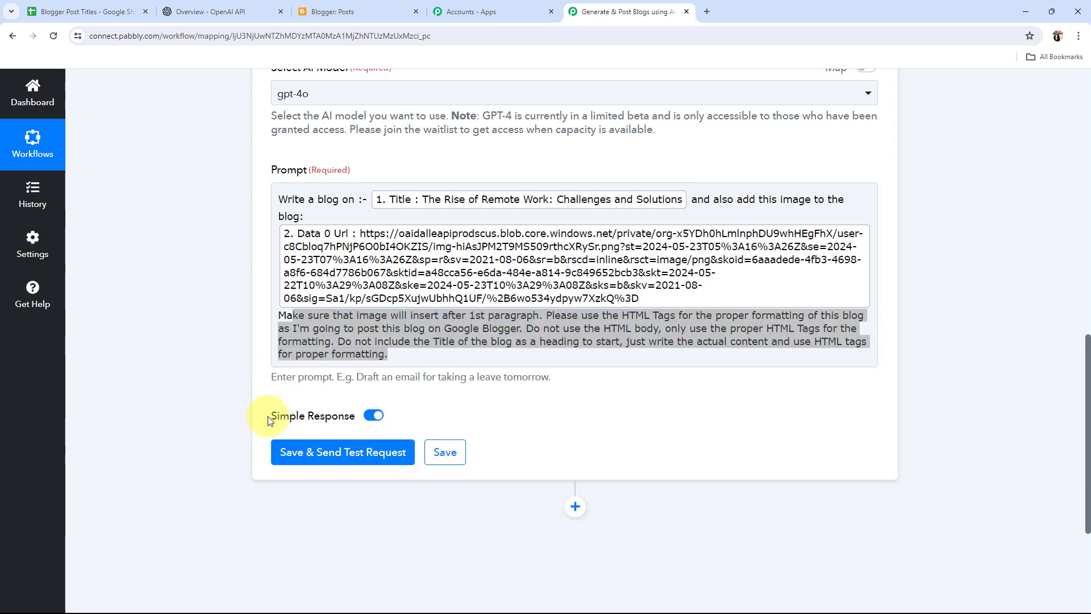
click(425, 364)
click(230, 372)
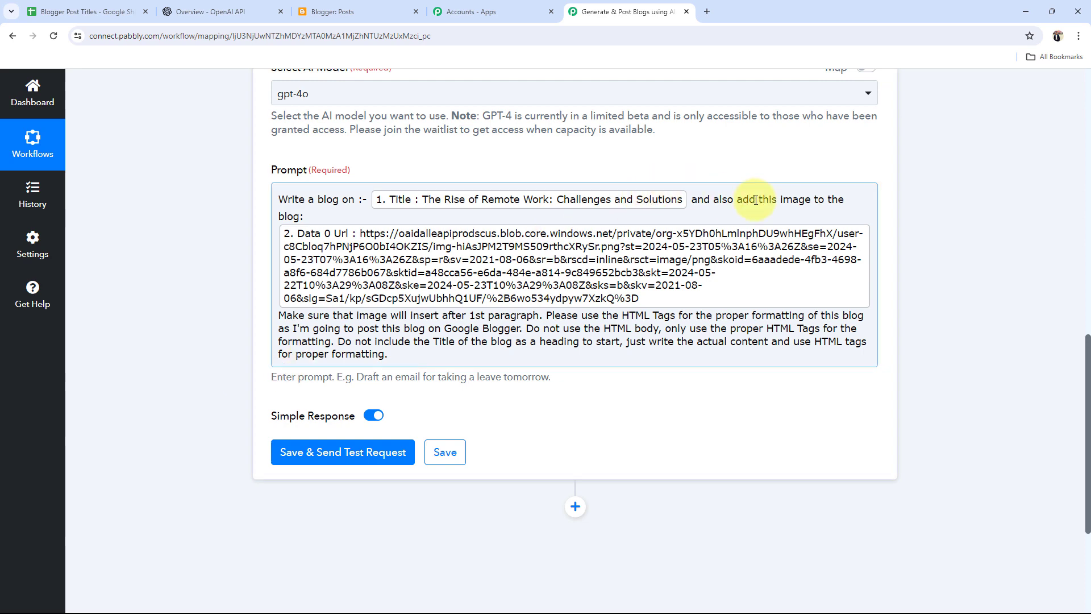
- Save the ChatGPT action with a test request and enlarge the Choices 0 Message Content value in the received response
click(333, 452)
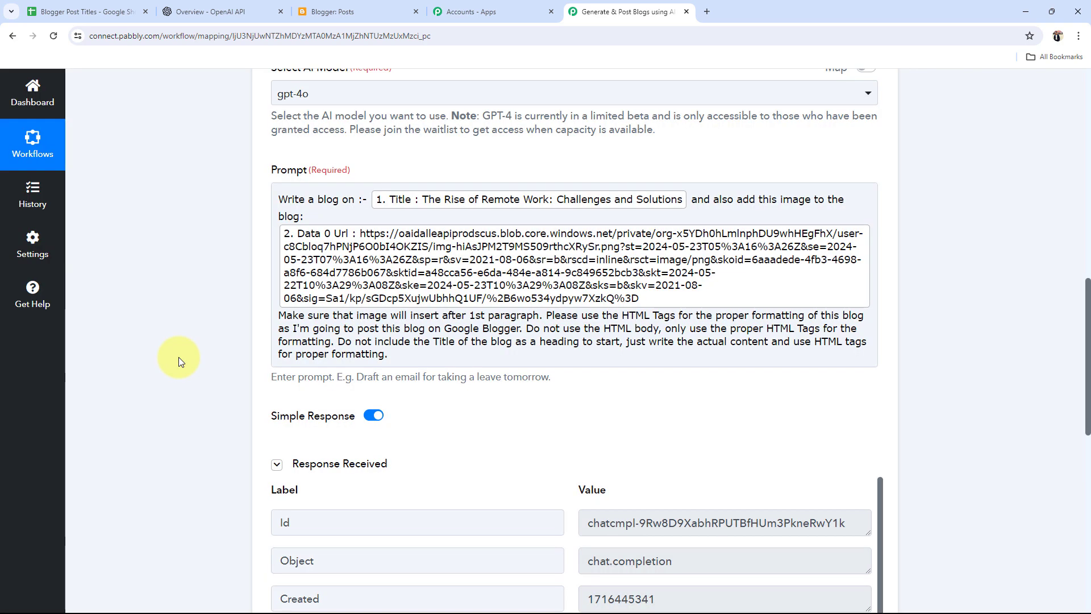
scroll(169, 352, down, 3)
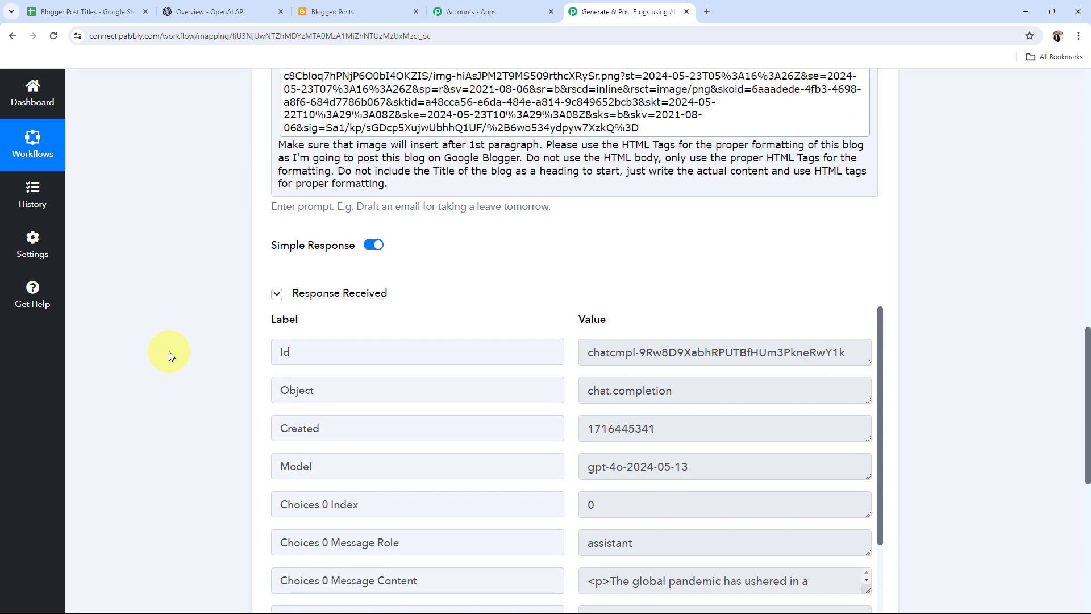
scroll(256, 243, down, 3)
scroll(287, 255, down, 2)
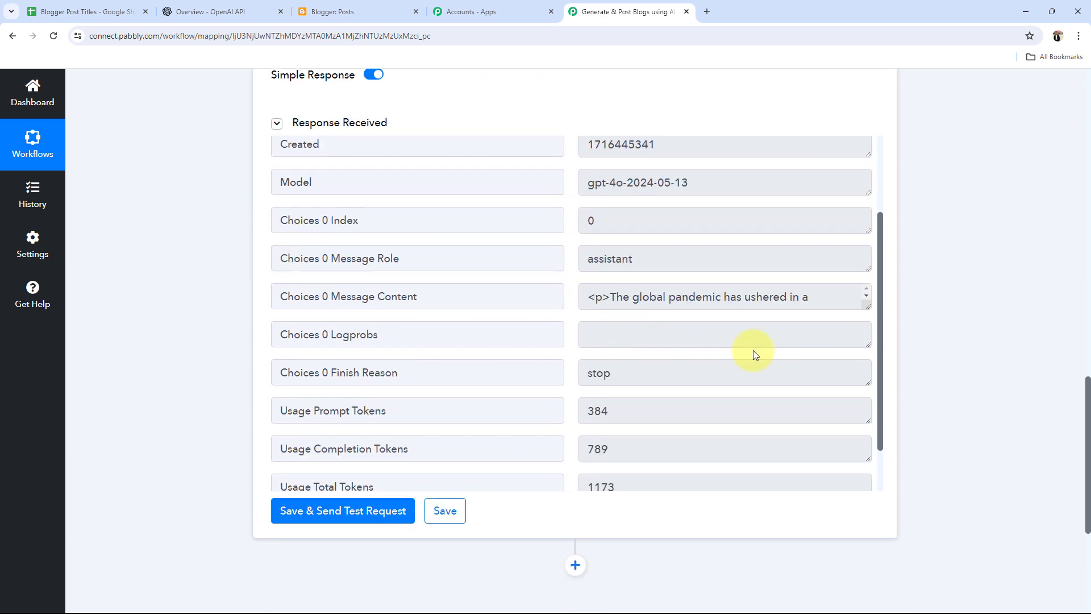
drag(865, 305, 889, 546)
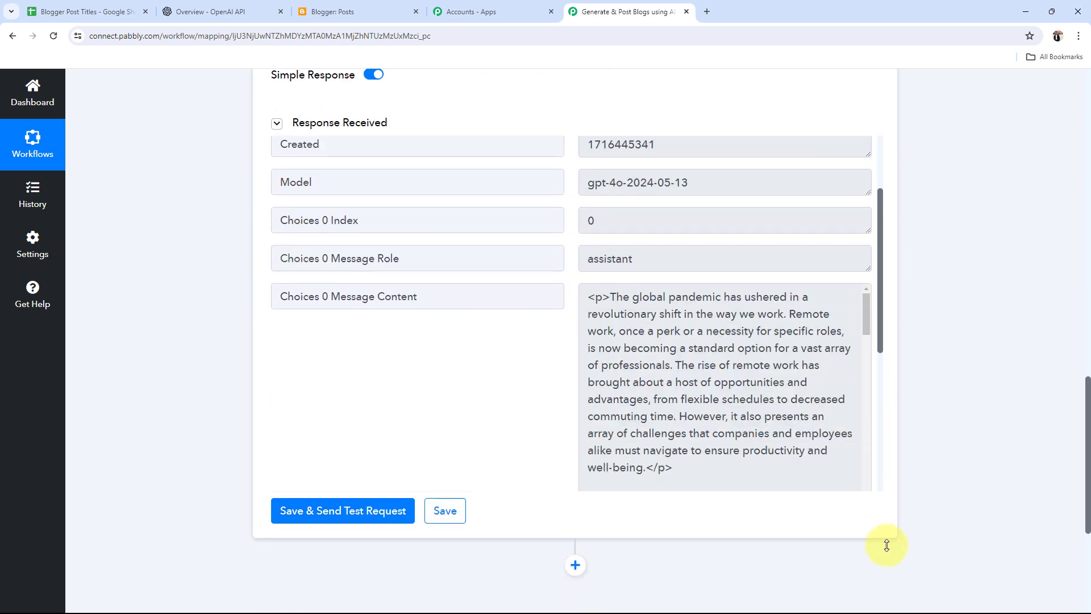
- Examine the generated blog content's opening paragraph tag, image tag placement and section headings through to the end
drag(589, 297, 609, 297)
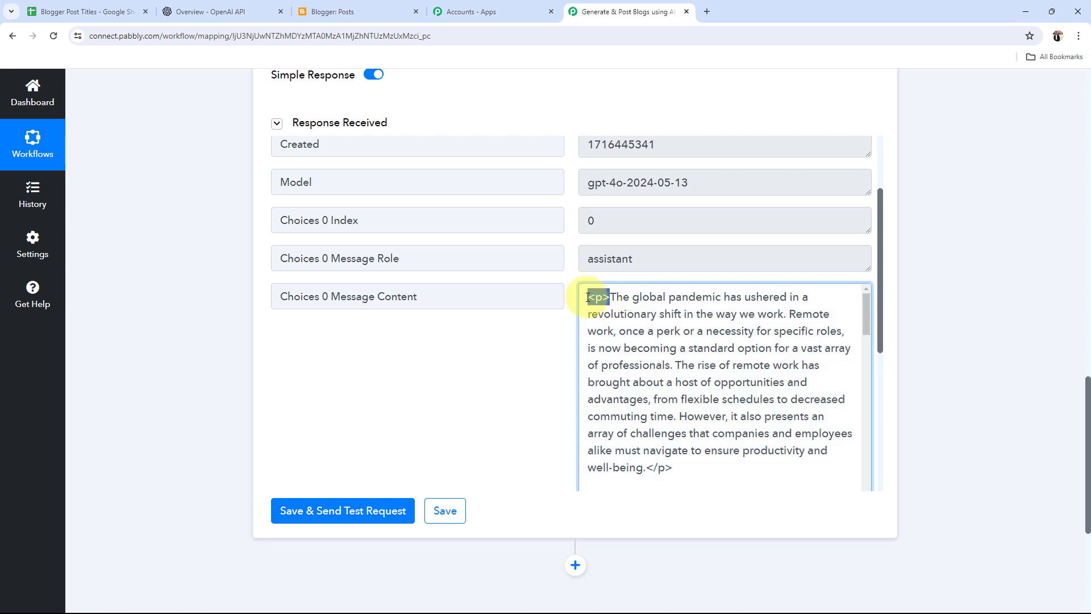
click(722, 391)
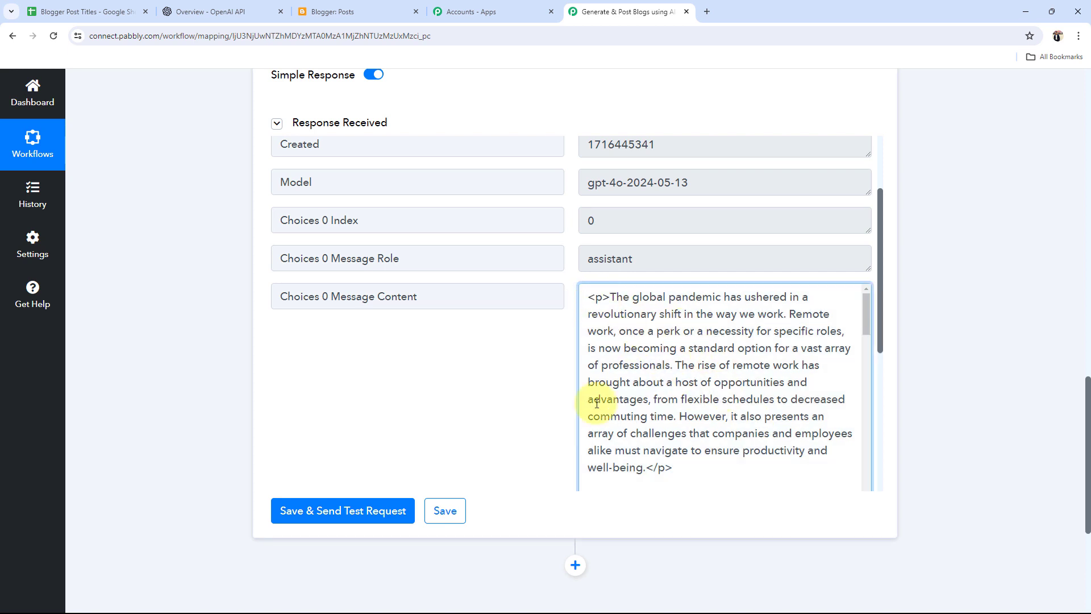
scroll(668, 357, down, 3)
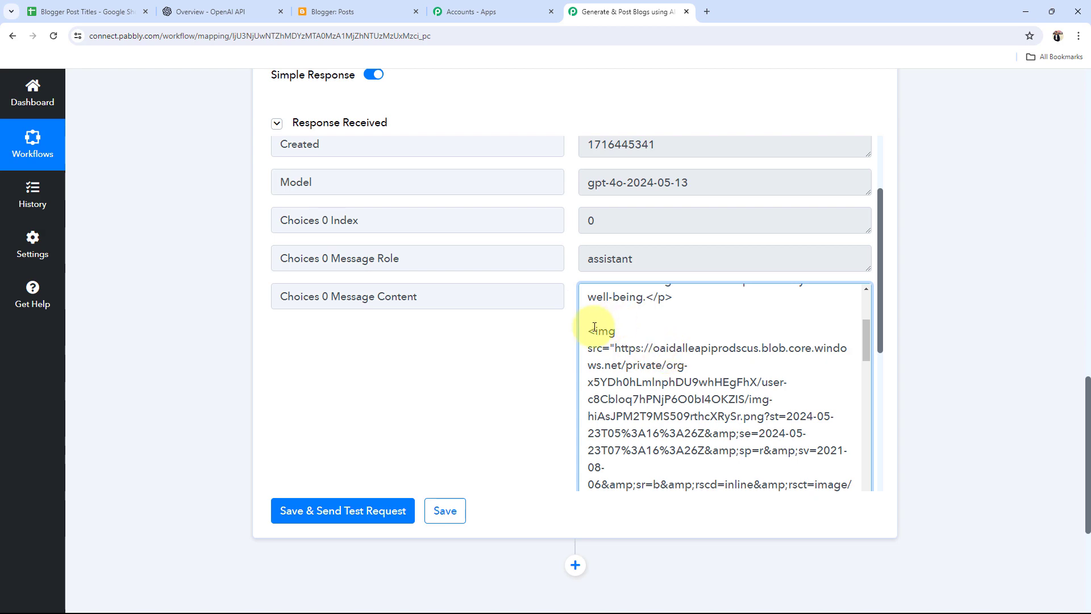
drag(591, 329, 762, 366)
scroll(762, 366, up, 4)
drag(591, 275, 776, 488)
click(696, 363)
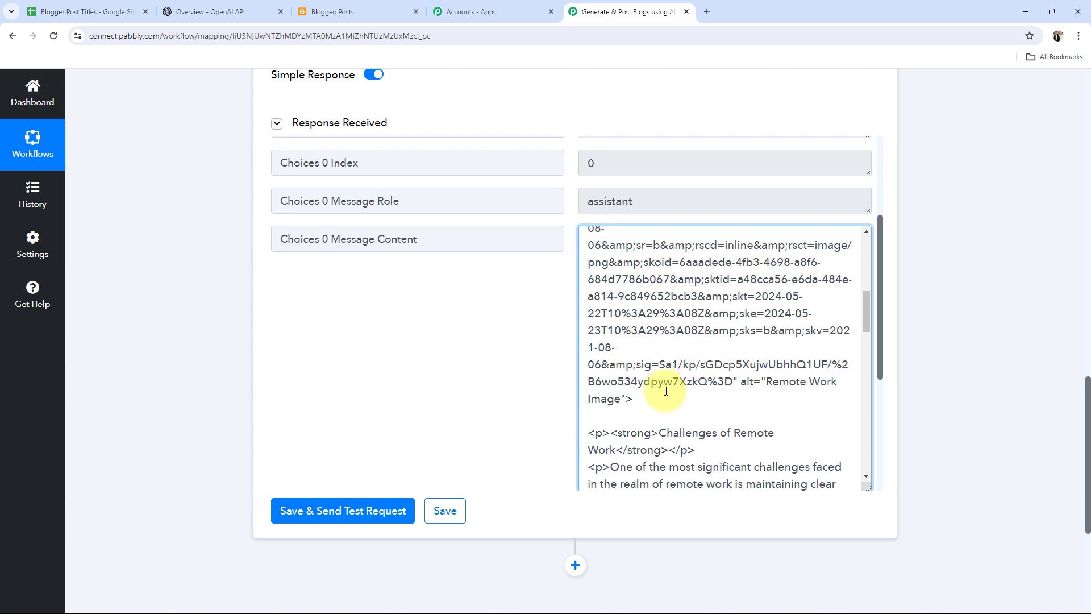
scroll(715, 397, down, 10)
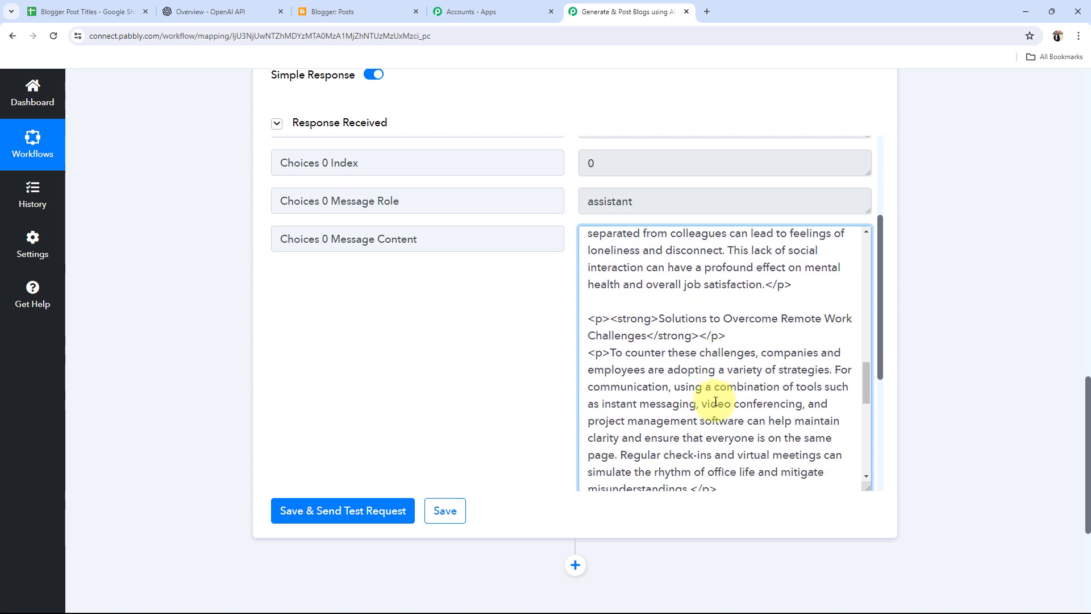
scroll(715, 401, down, 8)
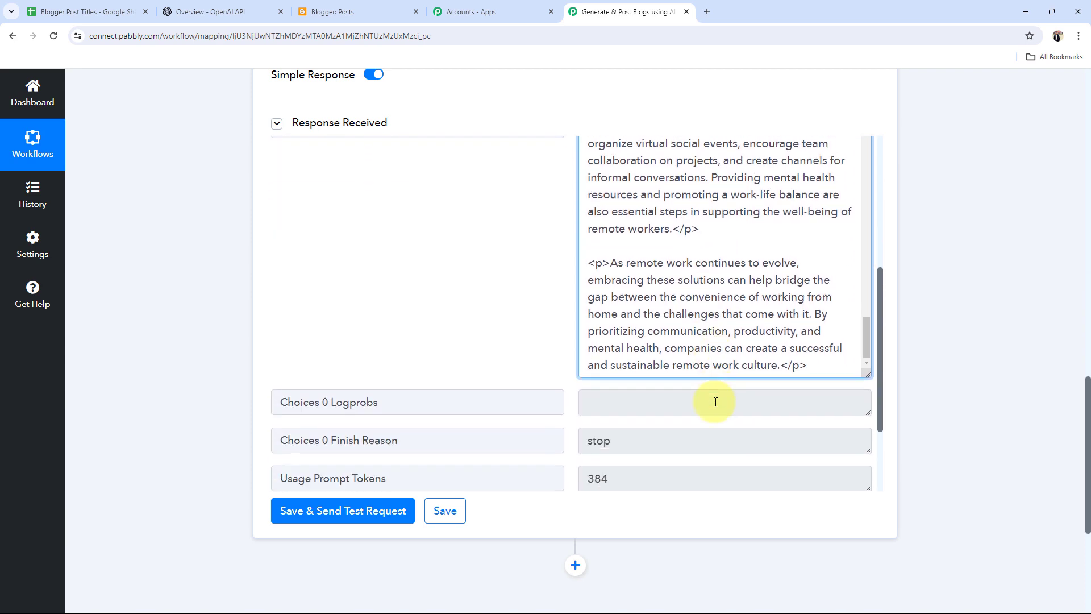
click(166, 384)
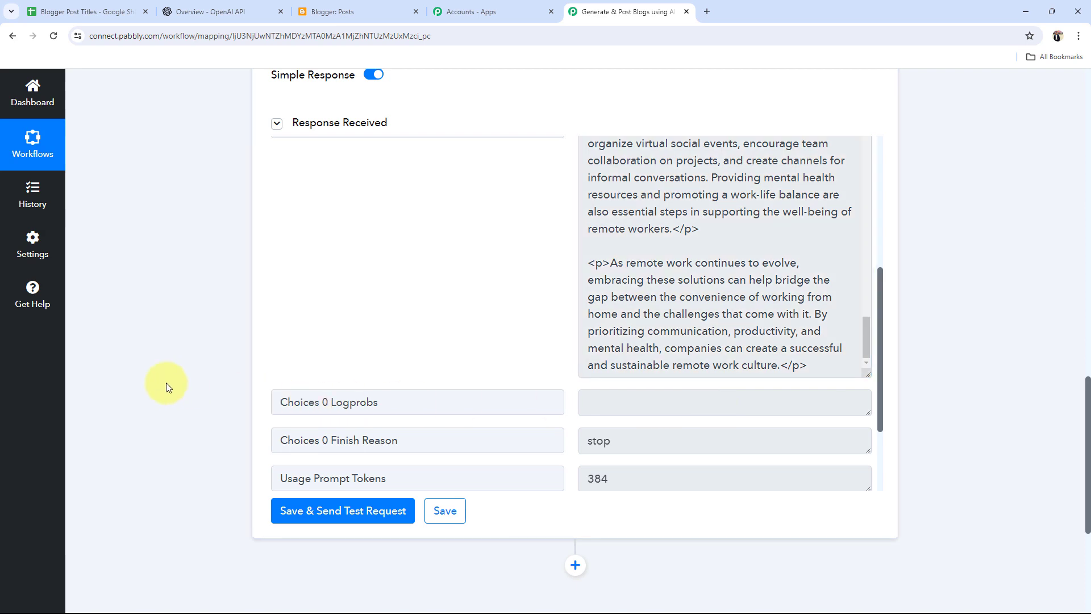
- Collapse the OpenAI ChatGPT action and return to the start of the workflow
scroll(166, 383, up, 7)
middle_click(166, 383)
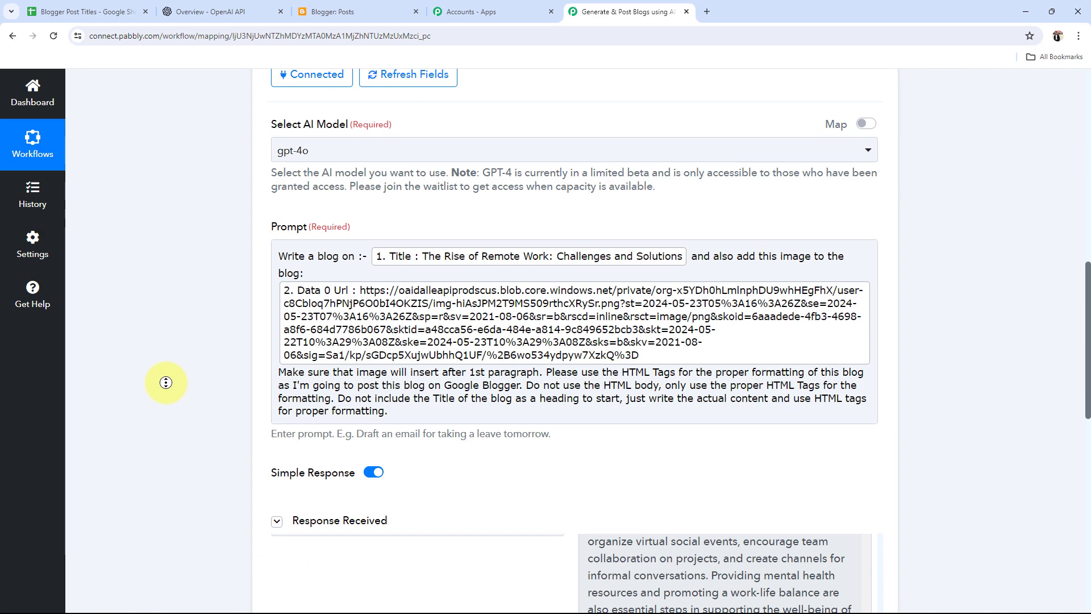
middle_click(197, 398)
scroll(194, 398, down, 1)
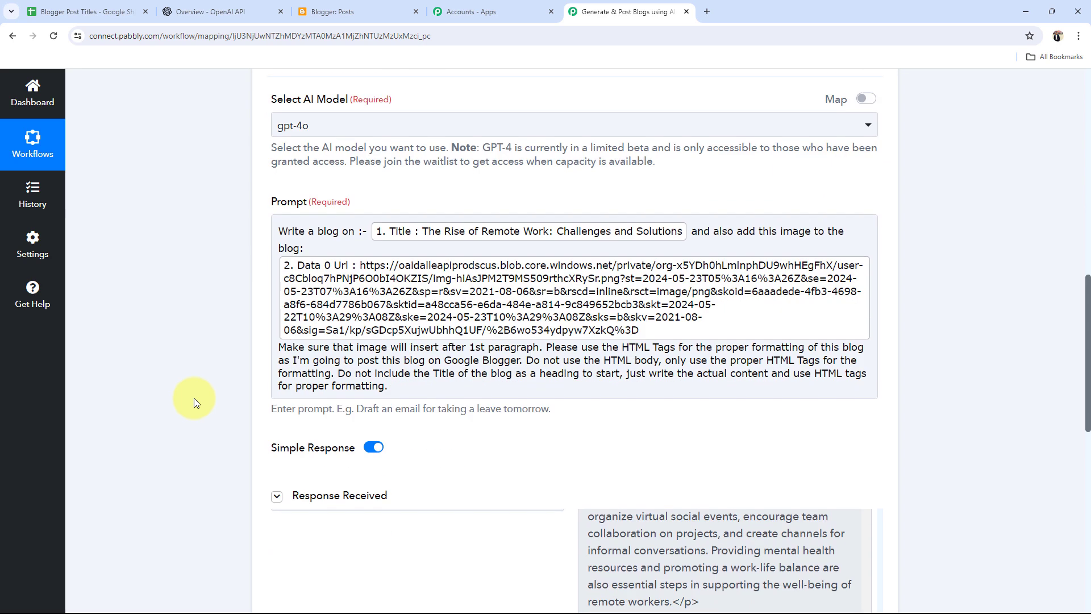
scroll(194, 398, up, 8)
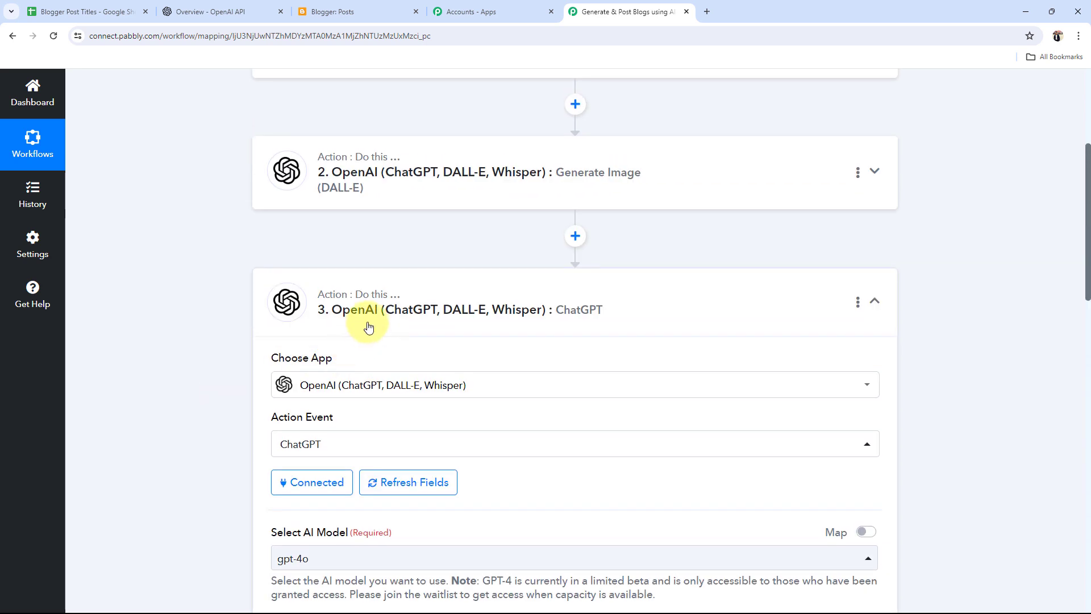
click(369, 327)
scroll(145, 336, up, 5)
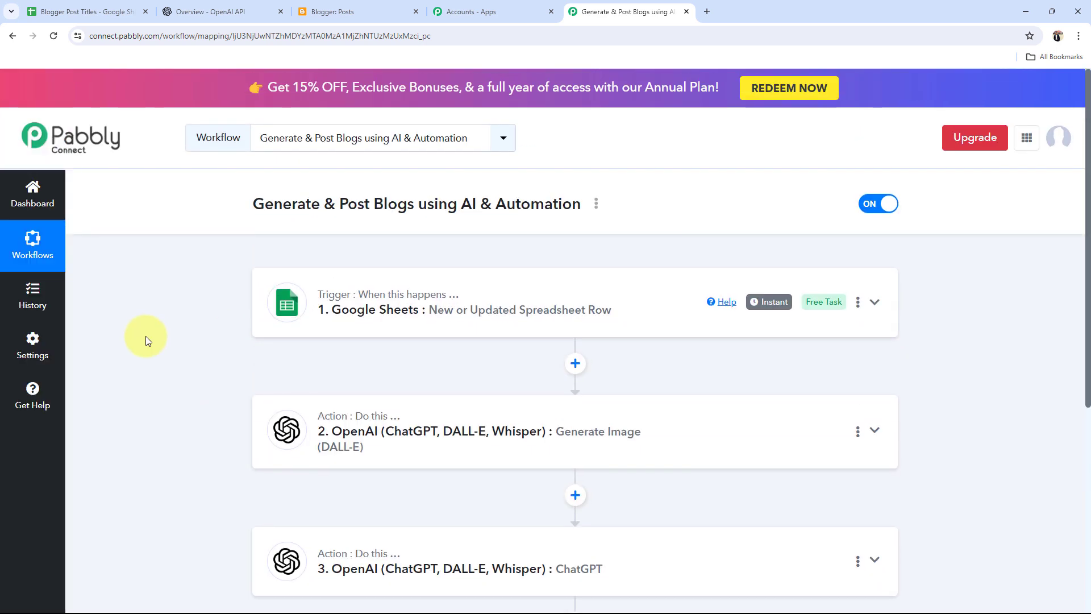
- Add a Google Blogger action after the ChatGPT step with Create a Post as its action event
scroll(146, 336, down, 2)
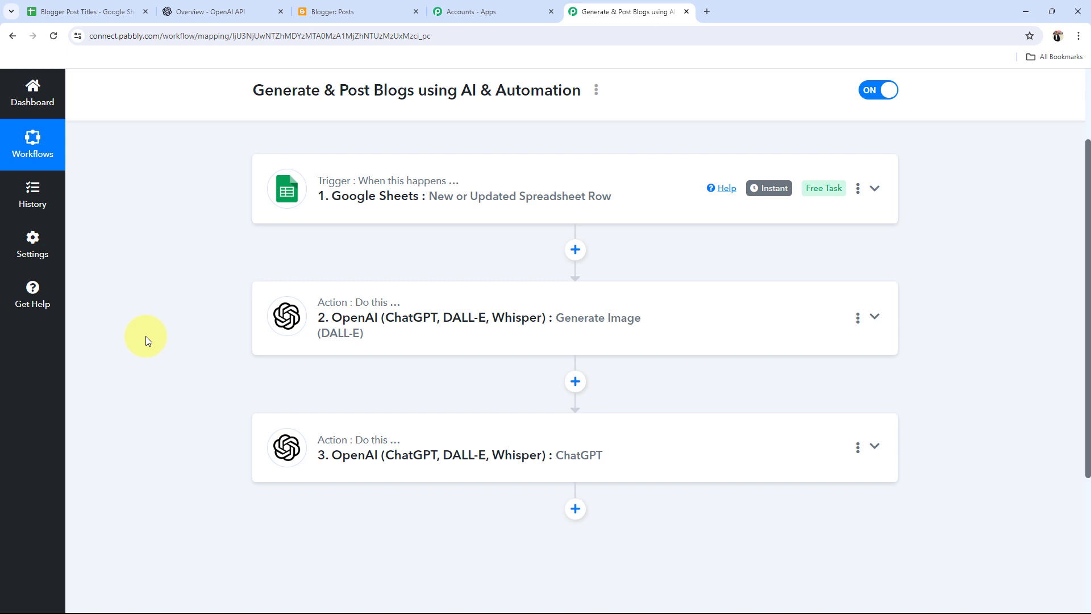
click(575, 508)
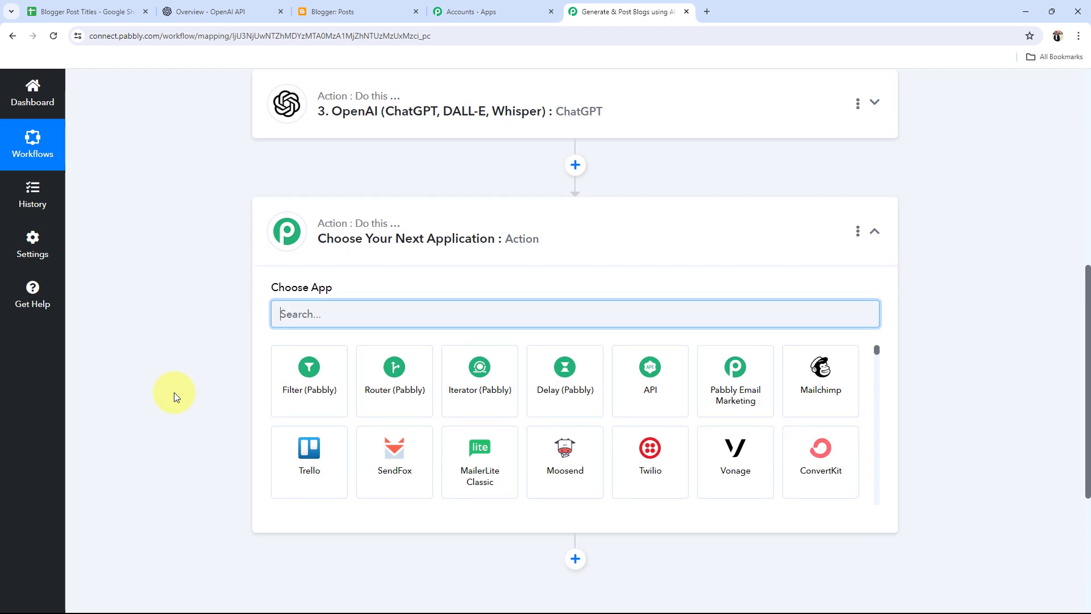
text(goog)
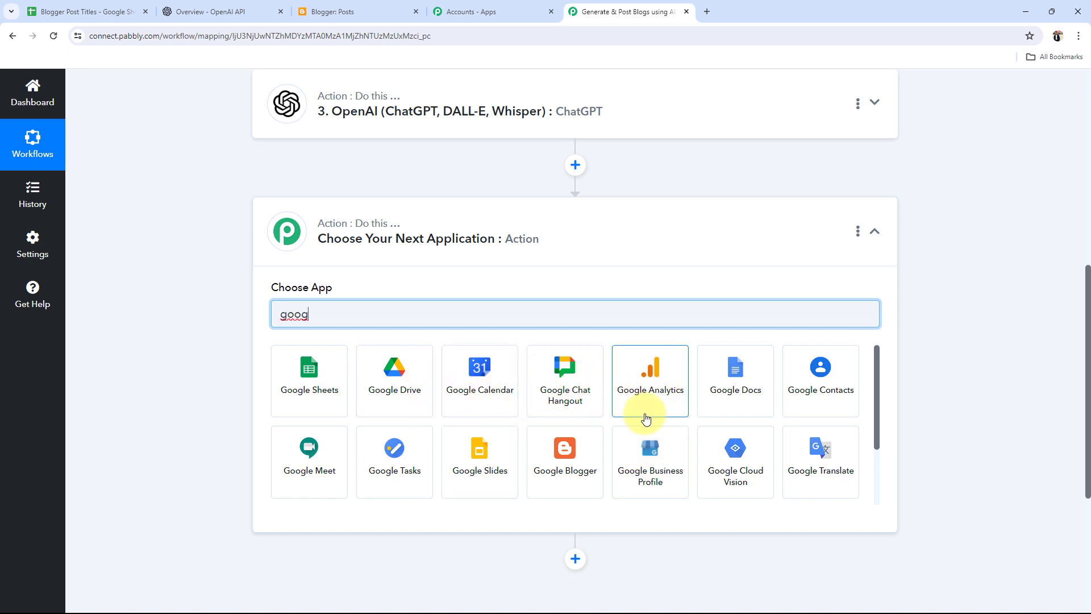
click(566, 451)
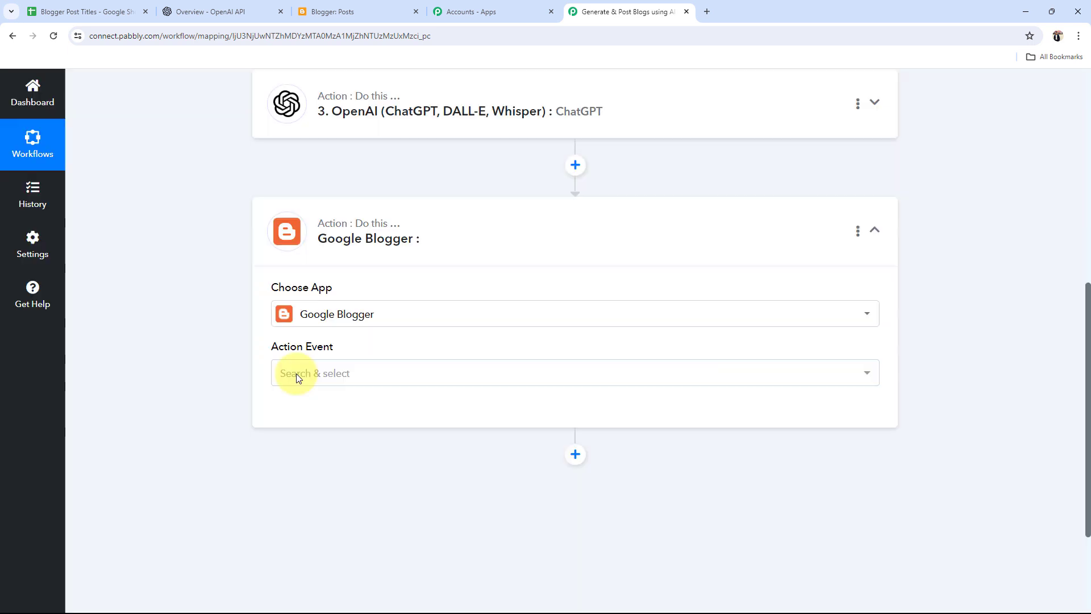
click(296, 374)
click(295, 204)
- Connect the Google Blogger action using the existing connection Google Blogger #10
click(293, 420)
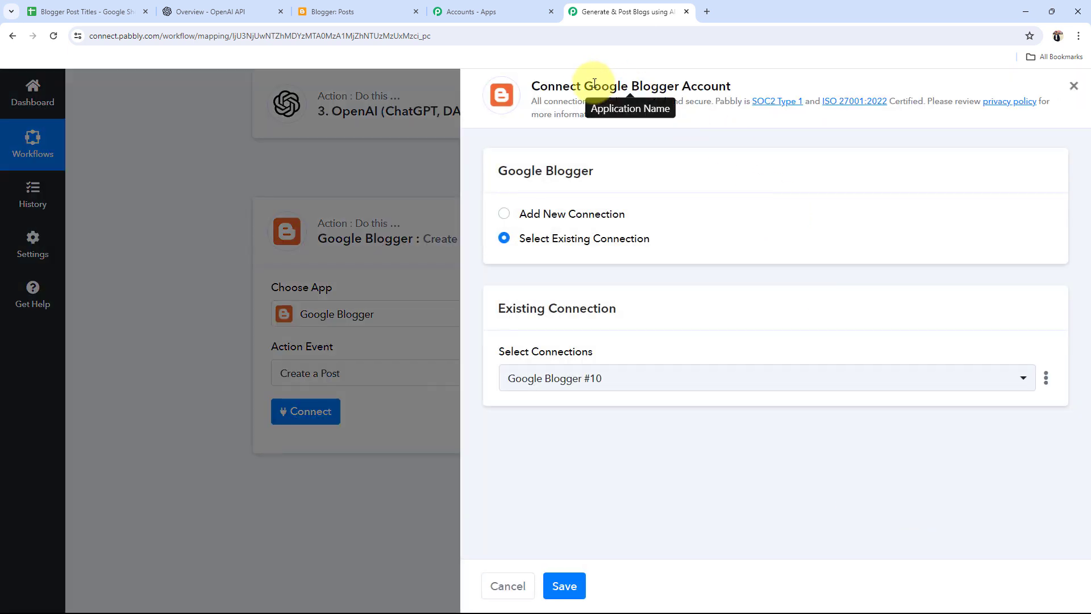
drag(584, 86, 731, 86)
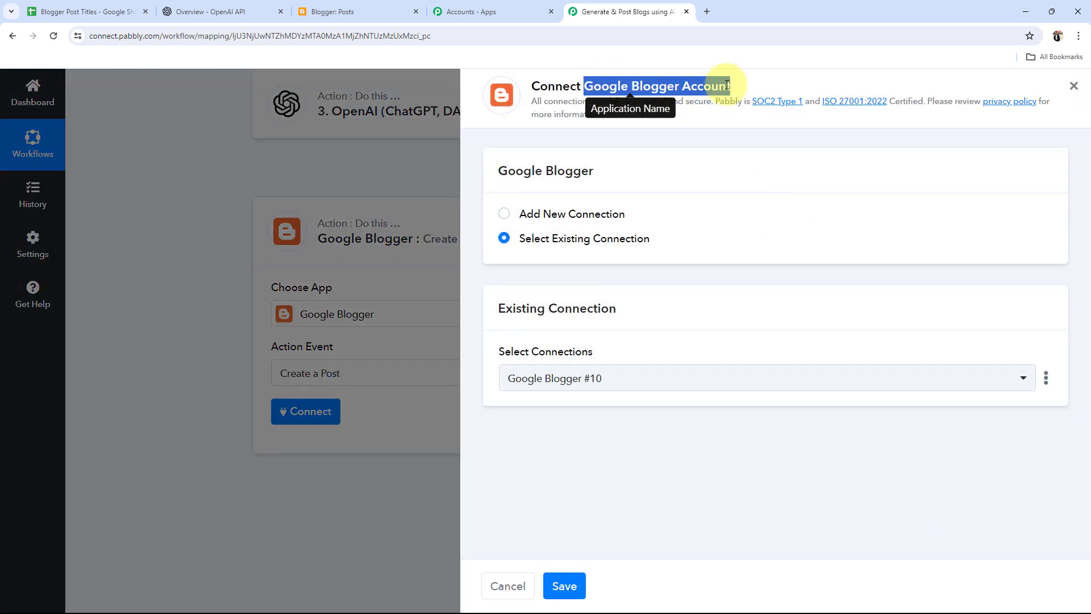
click(505, 216)
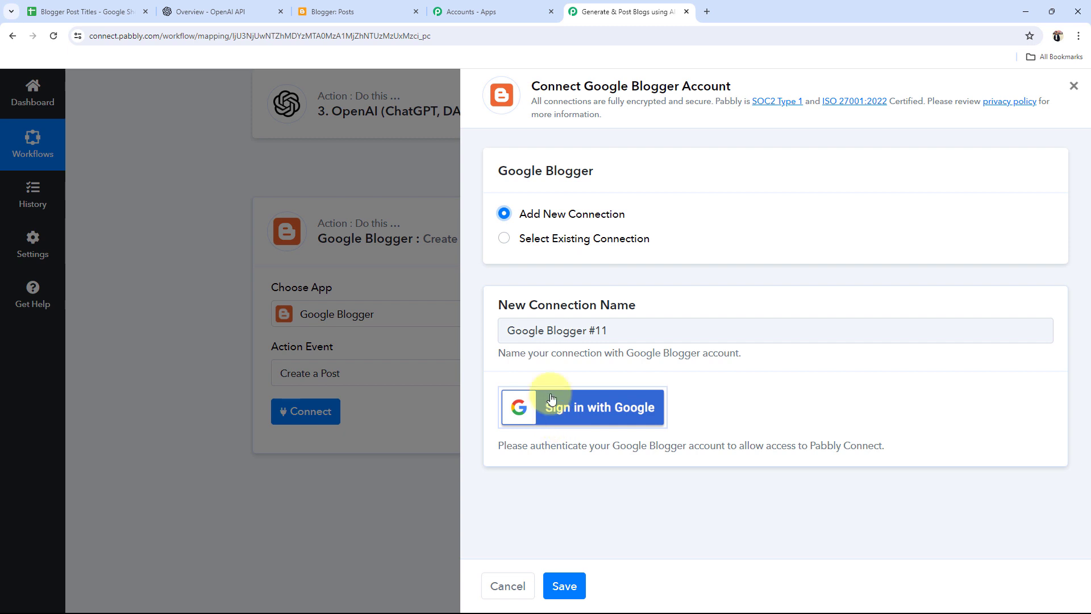
click(505, 241)
click(564, 585)
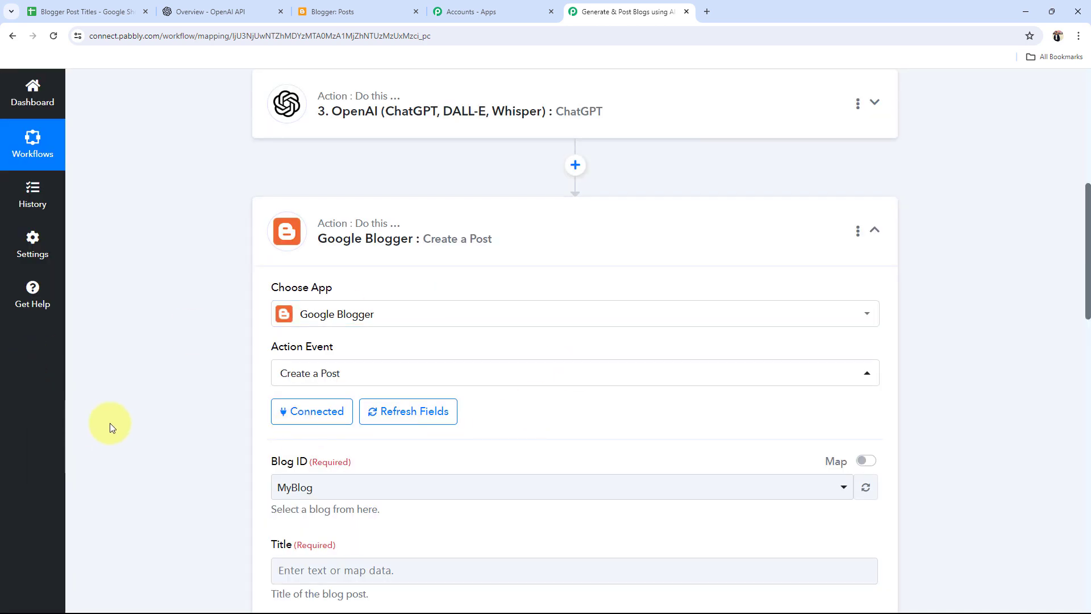
- Review the Create a Post fields and check the Blog ID selection against MyBlog in the Blogger account's list of blogs
scroll(141, 425, down, 1)
scroll(141, 425, down, 5)
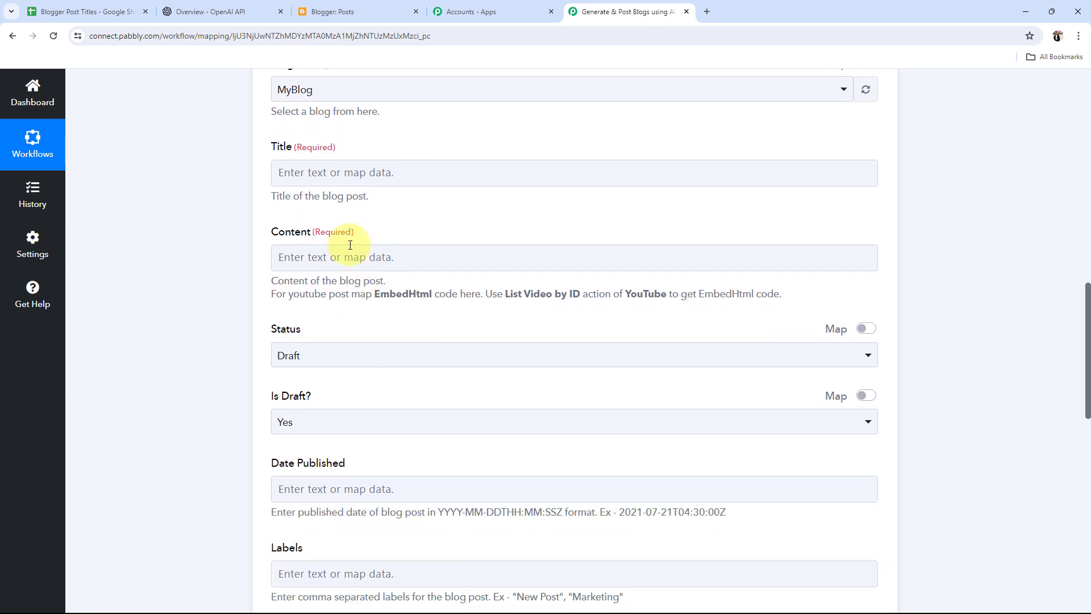
drag(282, 149, 294, 147)
click(227, 173)
scroll(231, 182, up, 2)
drag(269, 187, 294, 190)
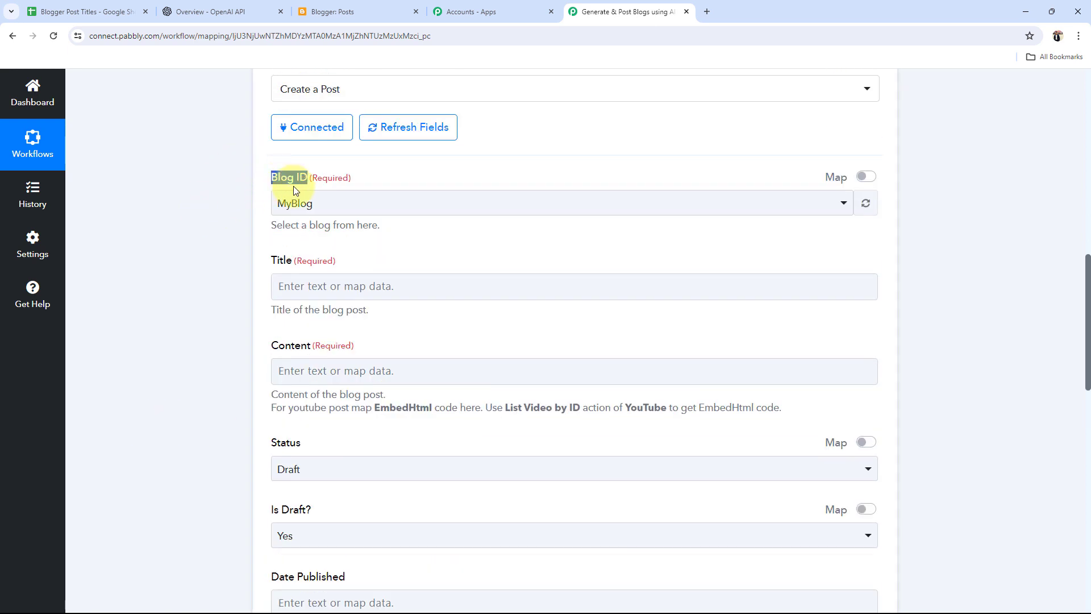
click(318, 9)
click(152, 139)
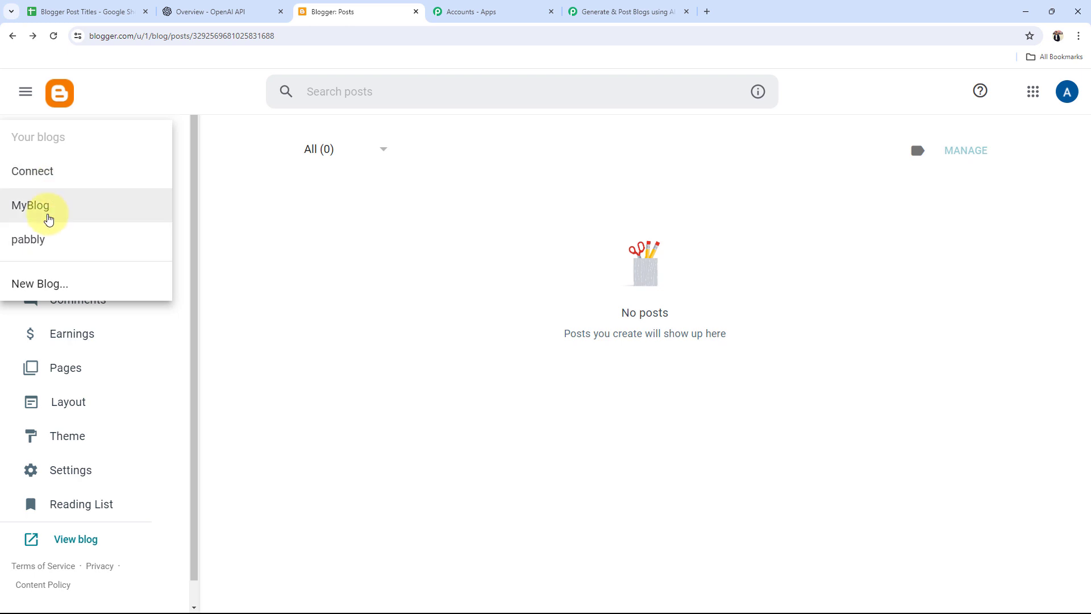
click(46, 215)
click(622, 11)
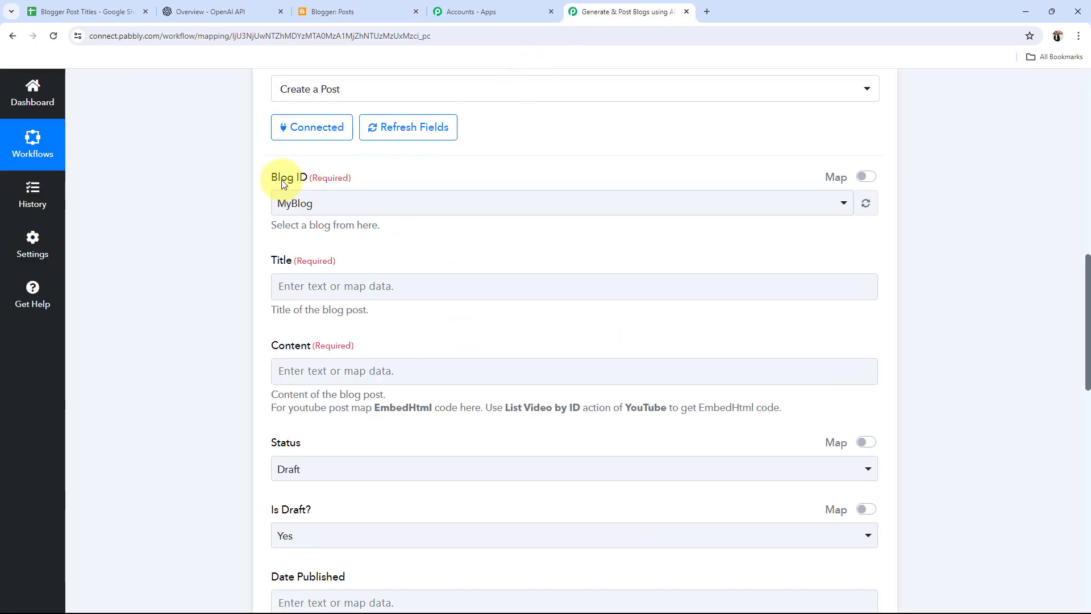
- Select MyBlog as the Blog ID and map the post's Title field to the Title value from the Google Sheets trigger
click(283, 210)
click(296, 272)
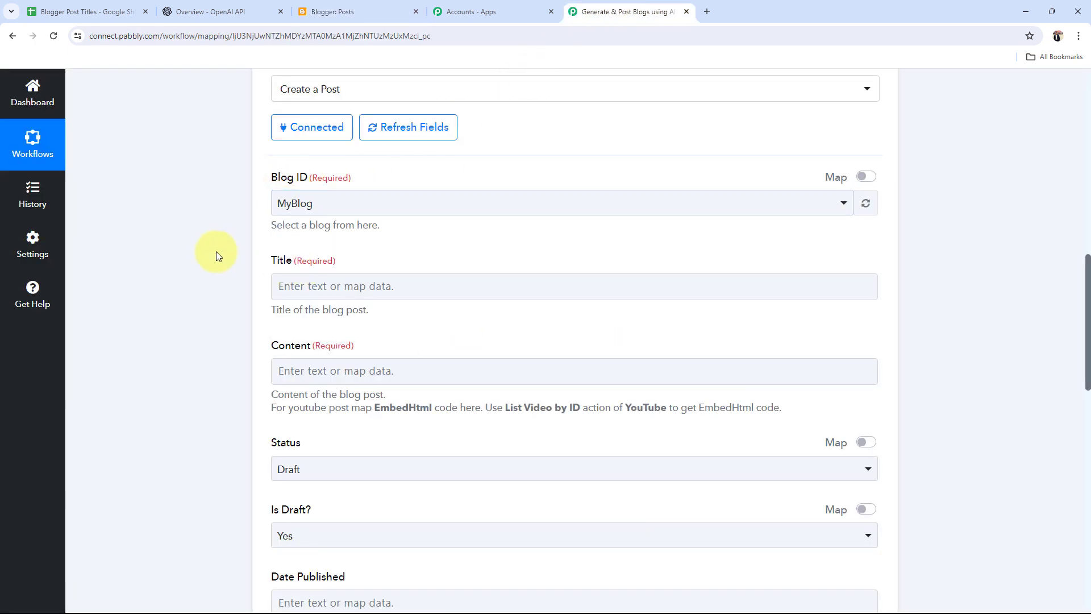
scroll(216, 251, down, 1)
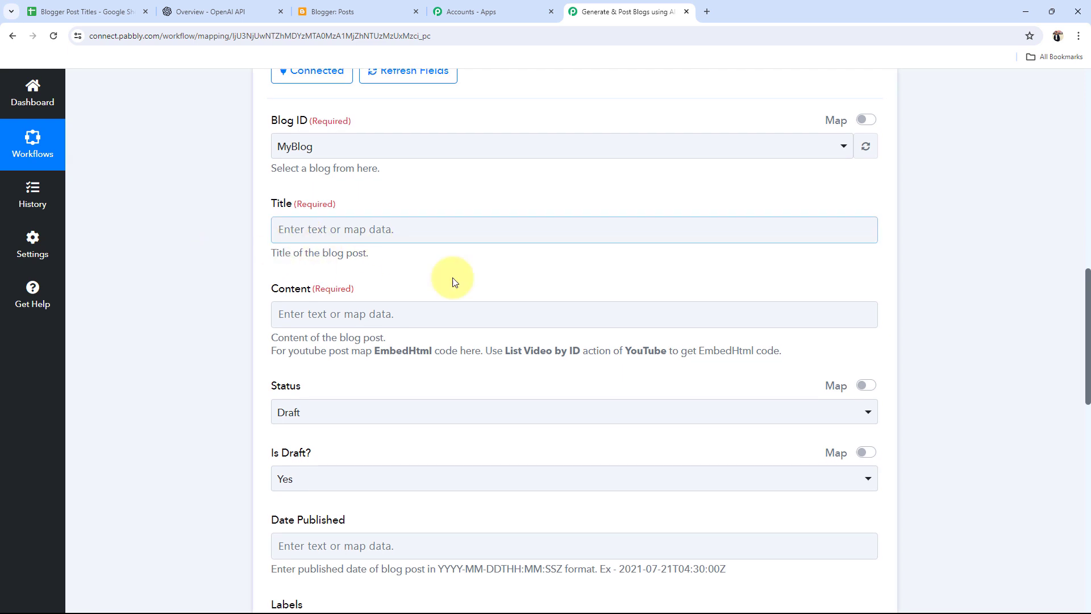
click(303, 234)
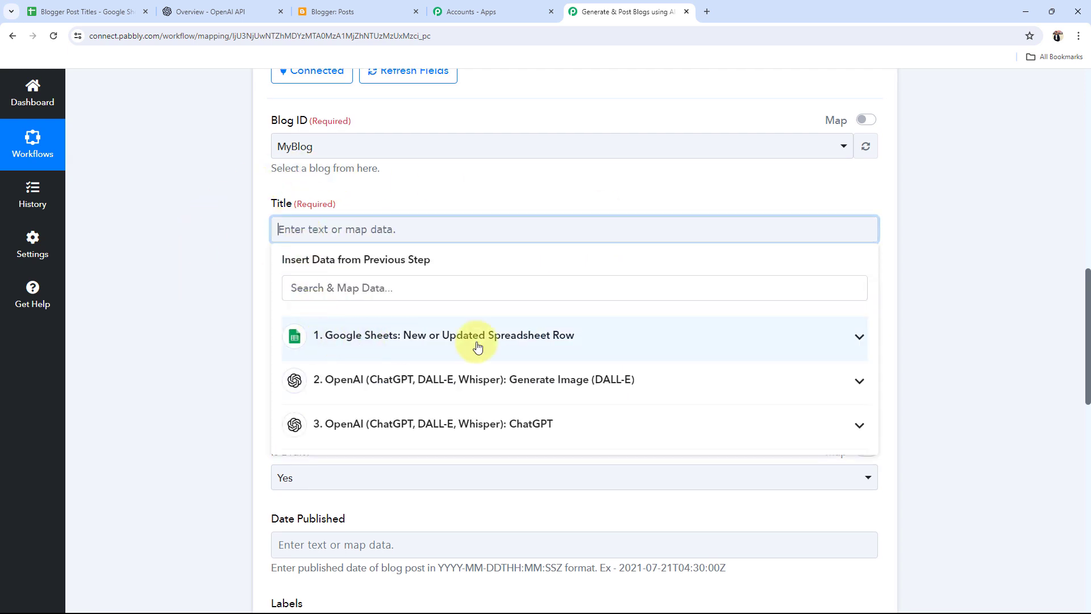
click(809, 341)
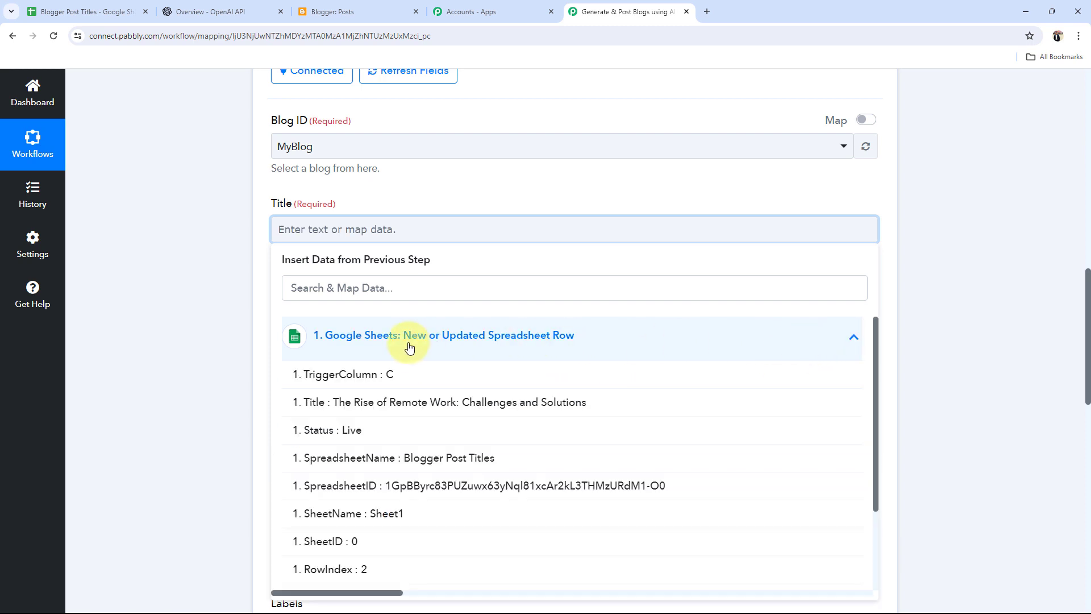
click(444, 404)
click(253, 314)
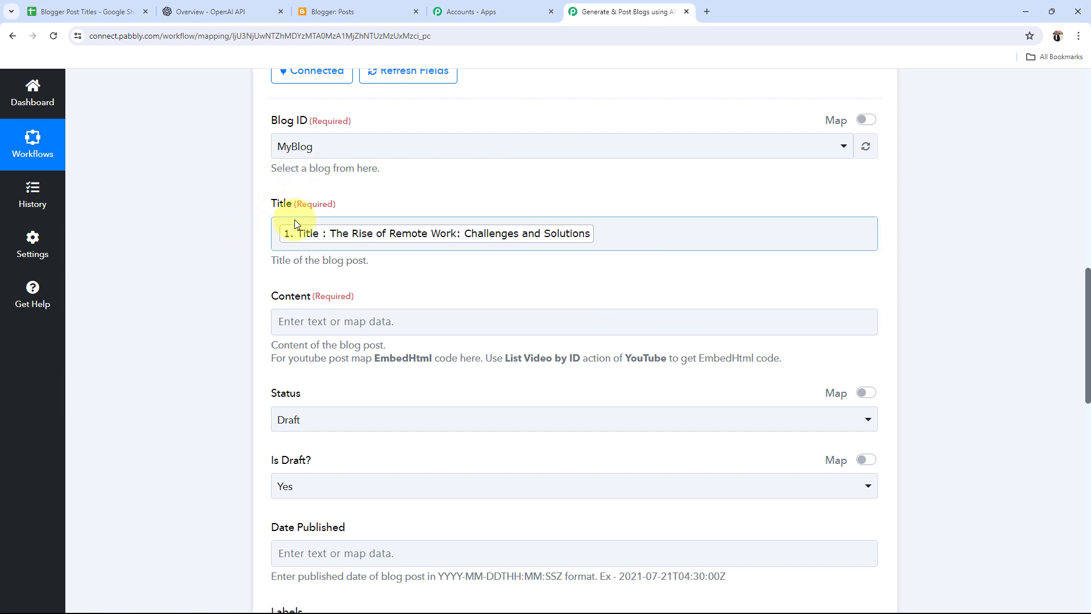
- Map the post's Content field to Choices 0 Message Content from the ChatGPT step
scroll(244, 324, down, 2)
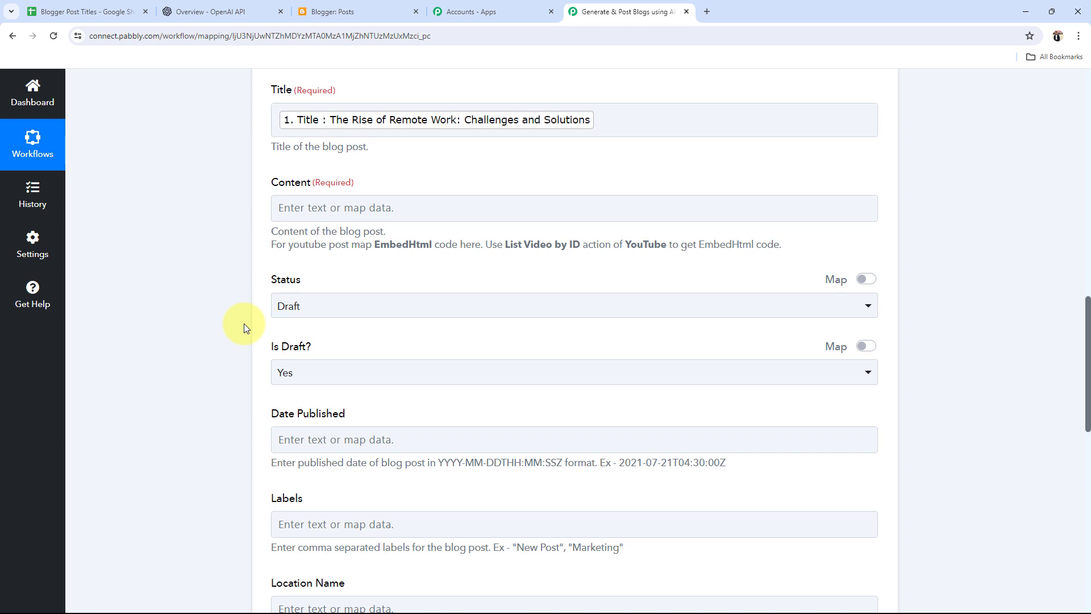
click(284, 209)
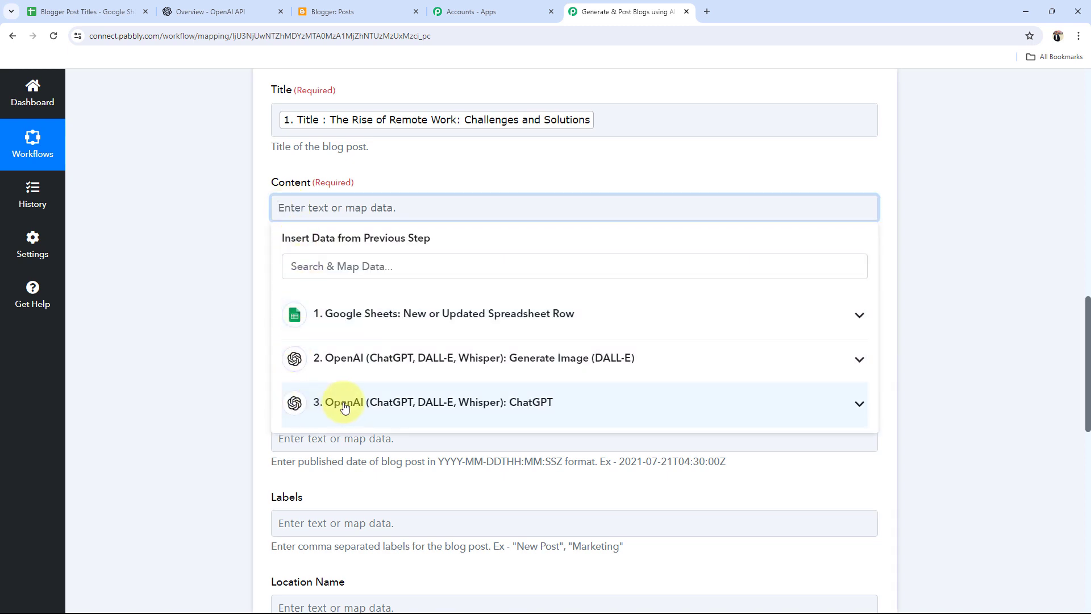
click(833, 407)
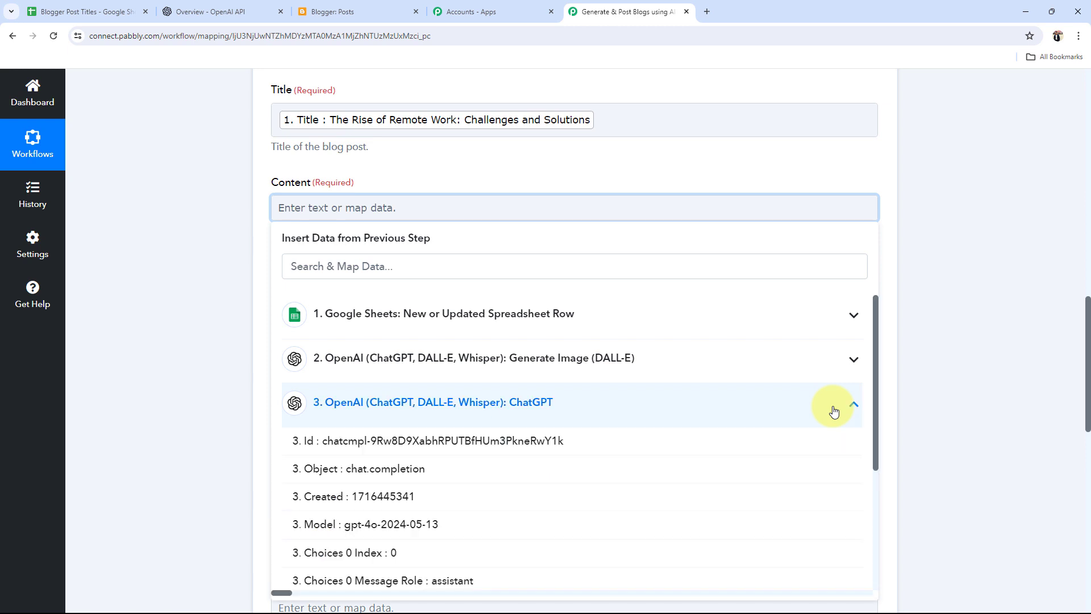
scroll(460, 479, down, 2)
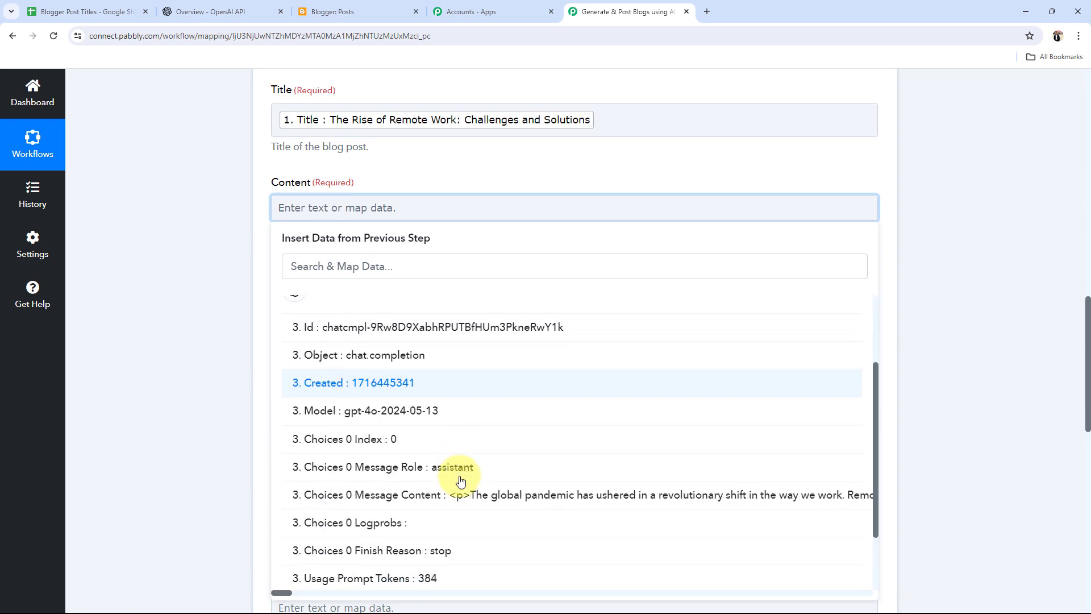
click(570, 503)
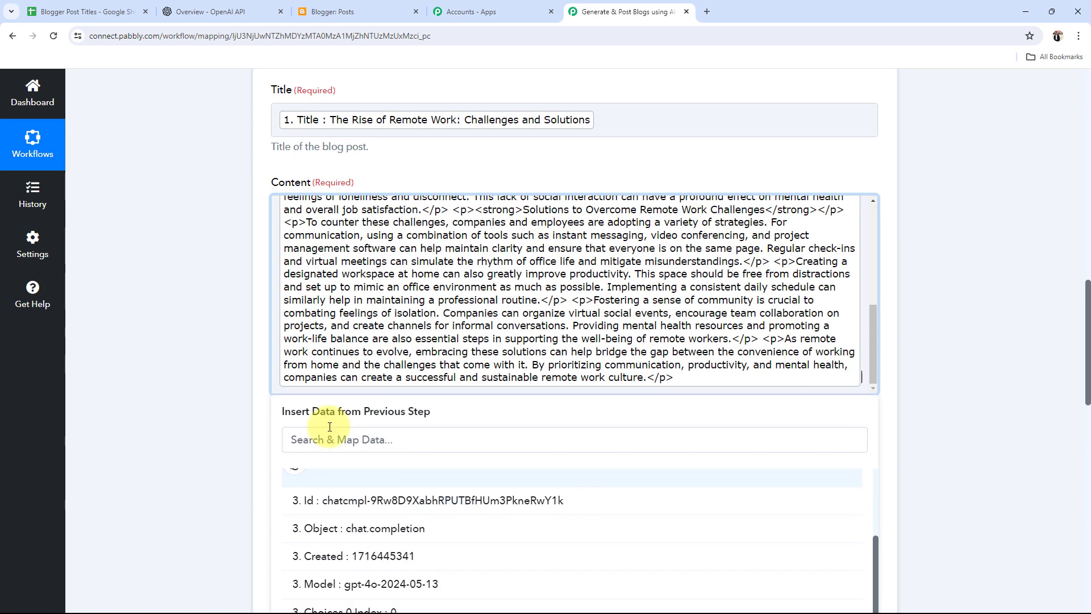
click(219, 361)
scroll(487, 329, up, 5)
scroll(487, 327, up, 1)
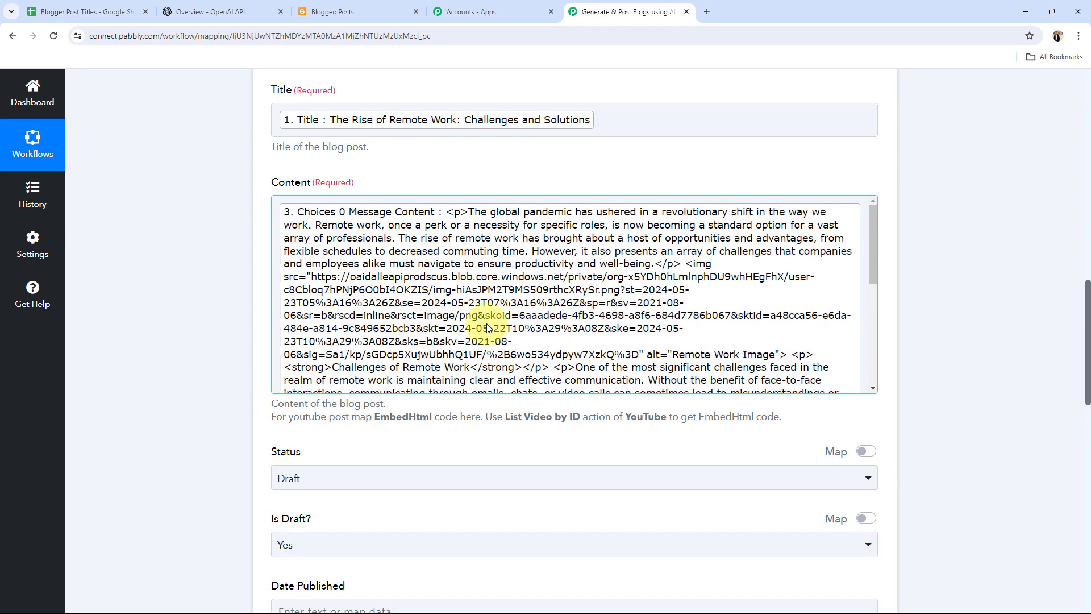
- Set the blog post's Status to Live
scroll(194, 397, down, 3)
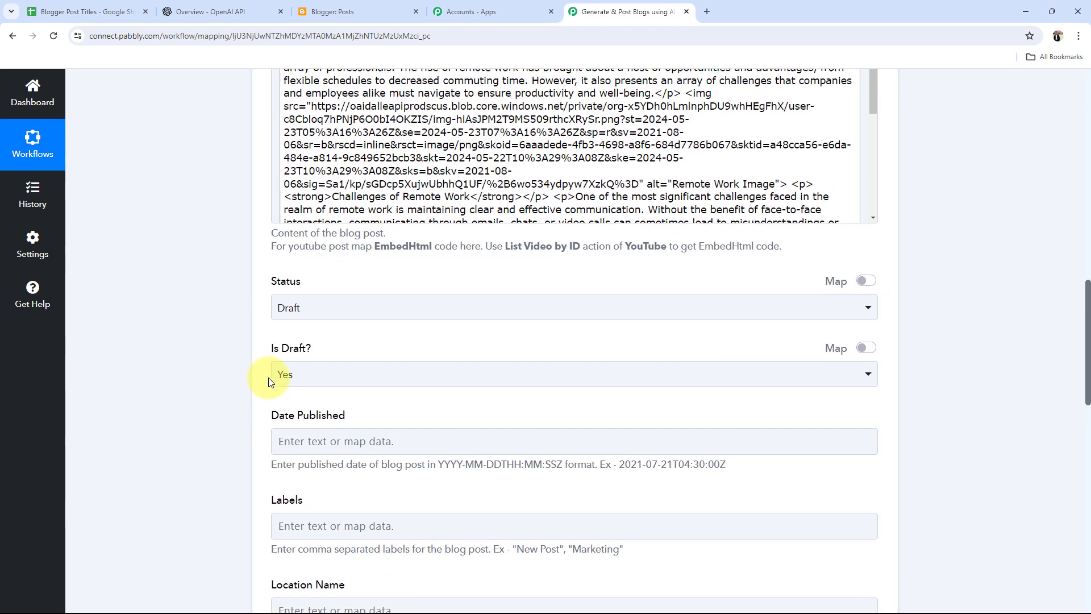
click(284, 308)
click(291, 424)
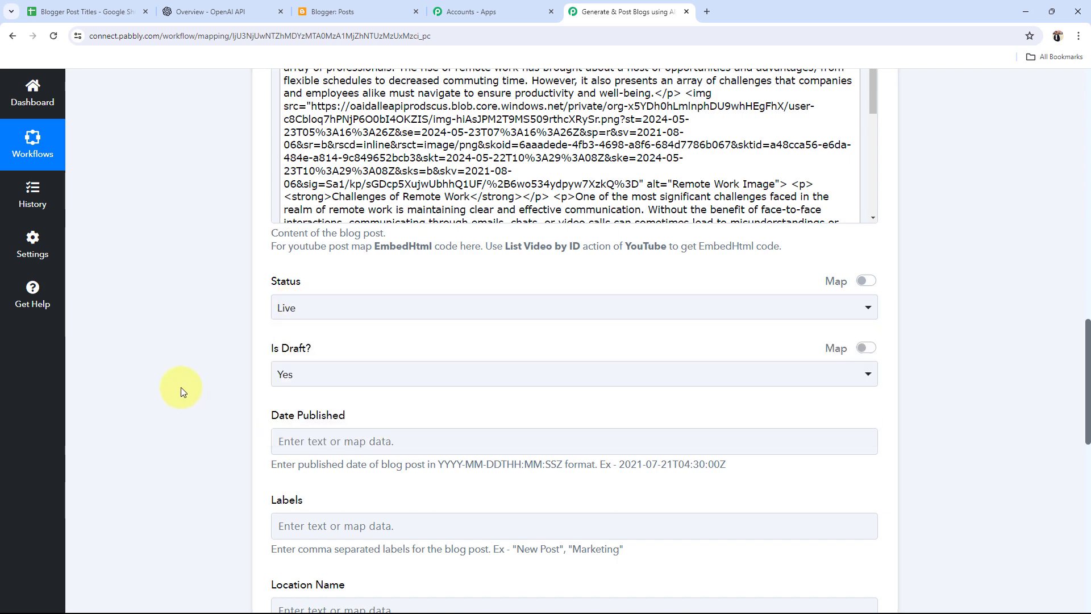
- Review the optional publish date, labels and location fields, and recheck the mapped title and content of the Create a Post action
scroll(181, 387, down, 3)
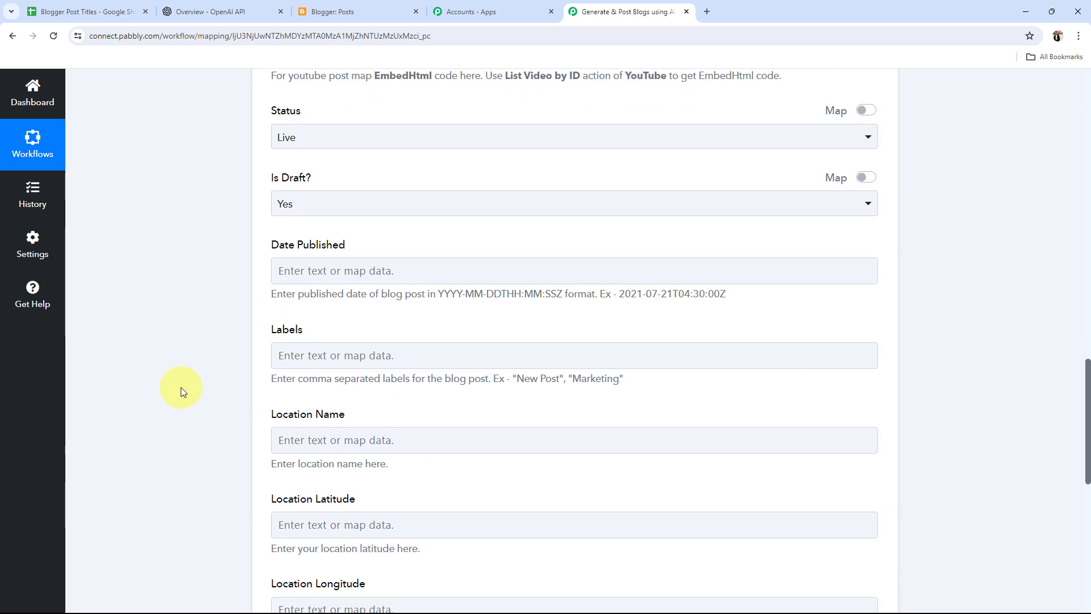
drag(427, 294, 685, 294)
click(140, 364)
scroll(140, 365, down, 3)
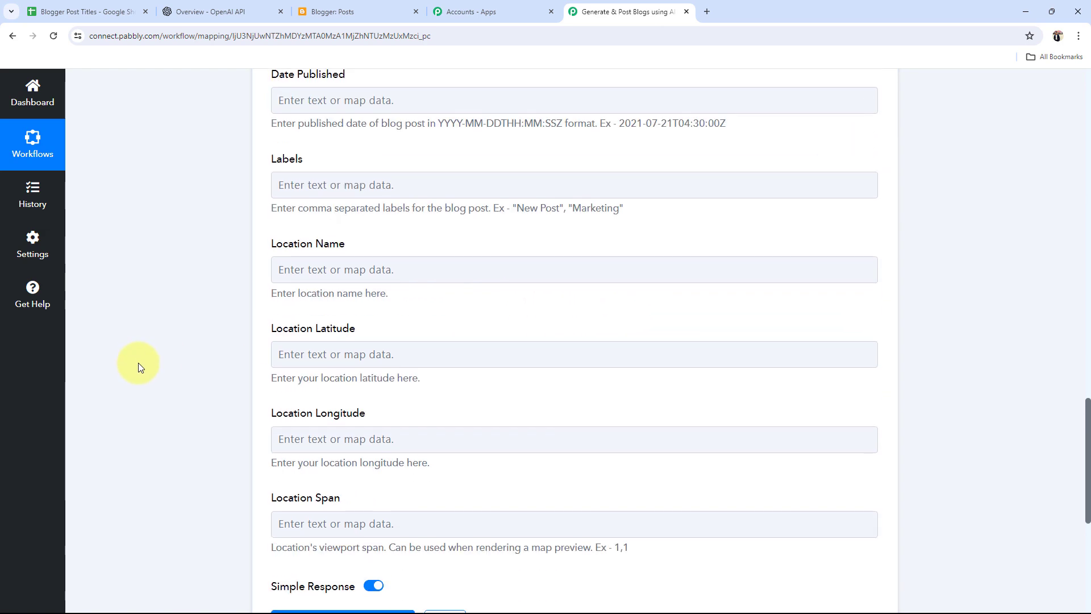
scroll(142, 366, down, 2)
scroll(160, 381, up, 3)
scroll(174, 394, up, 8)
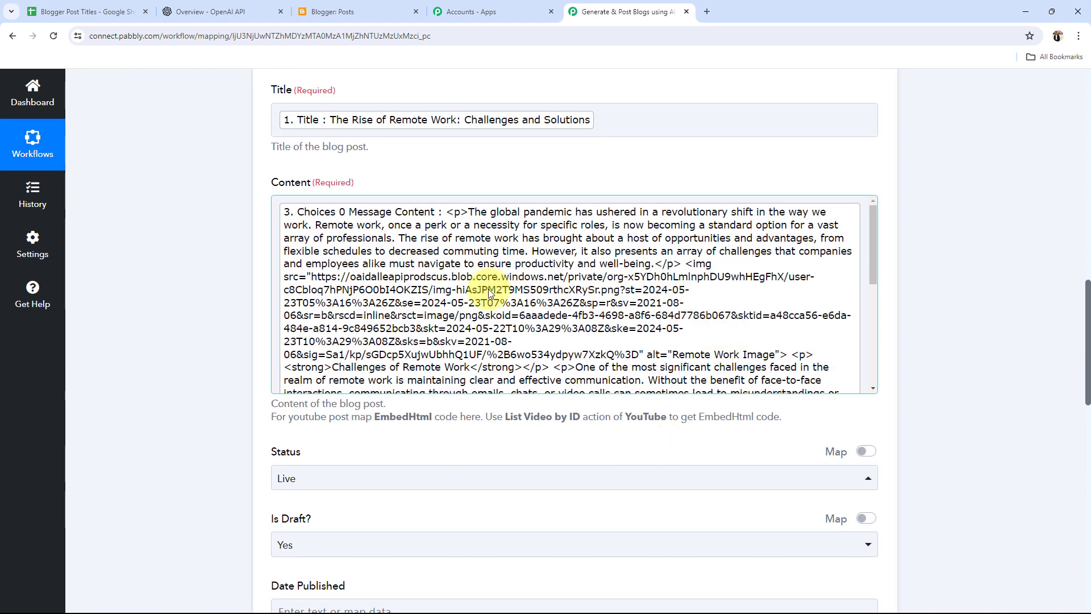
scroll(424, 332, up, 1)
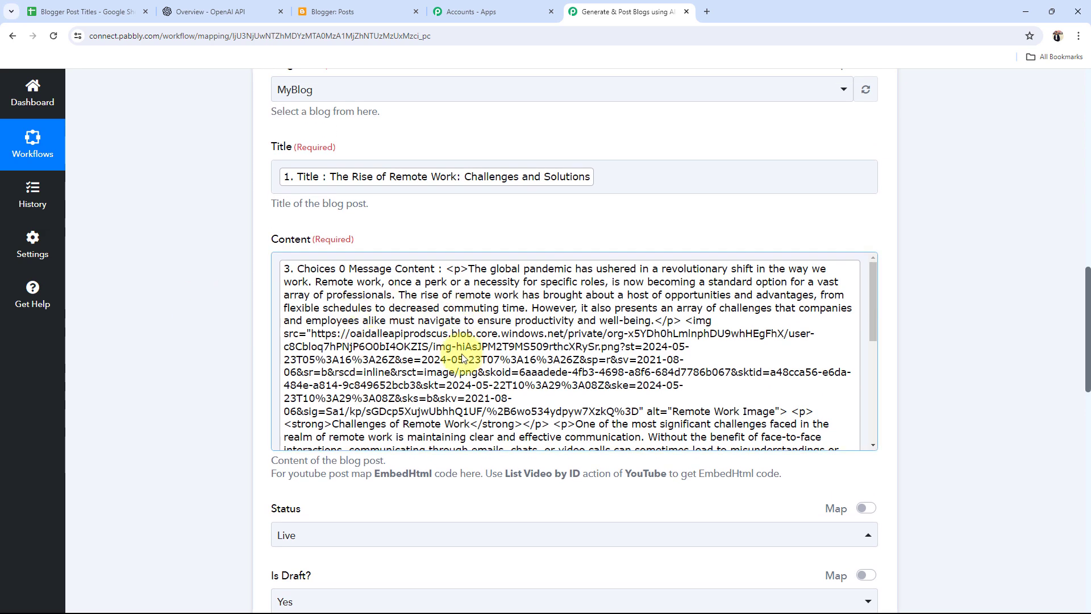
scroll(460, 358, up, 1)
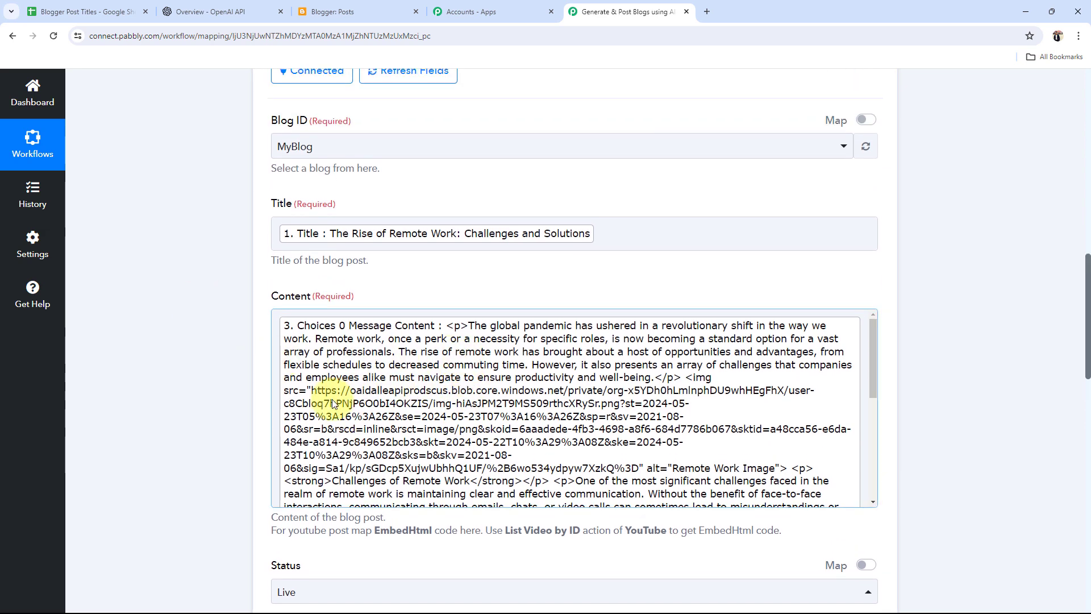
scroll(206, 355, up, 5)
scroll(350, 233, up, 1)
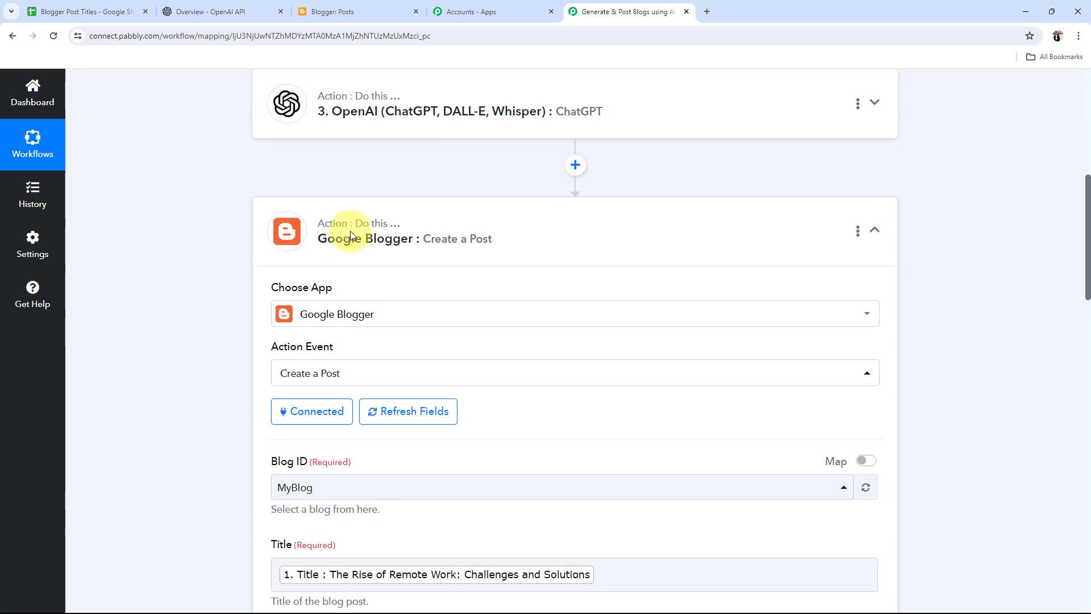
scroll(176, 429, down, 5)
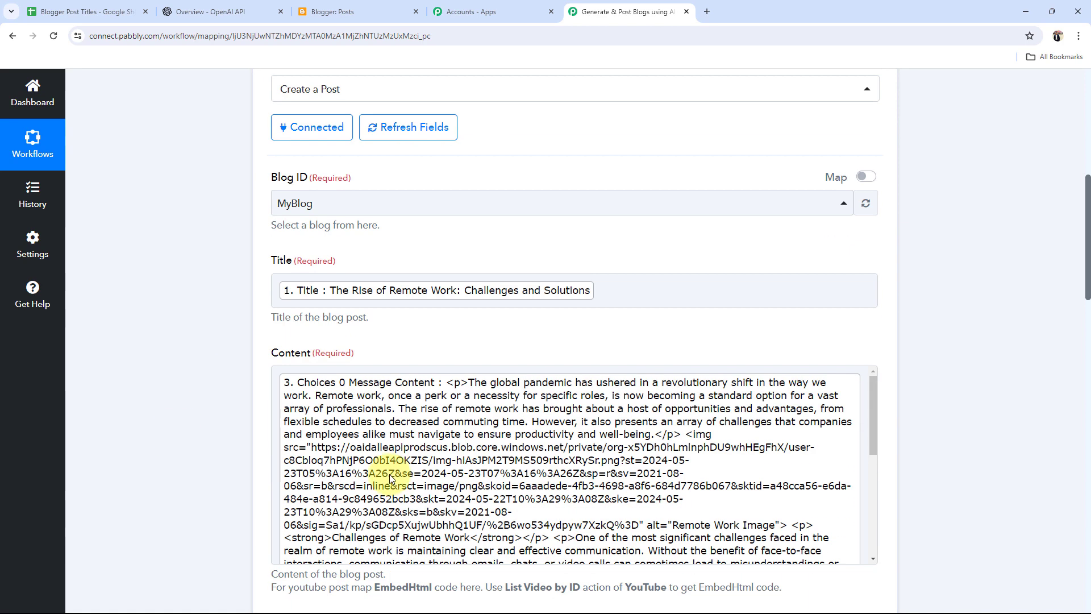
click(674, 409)
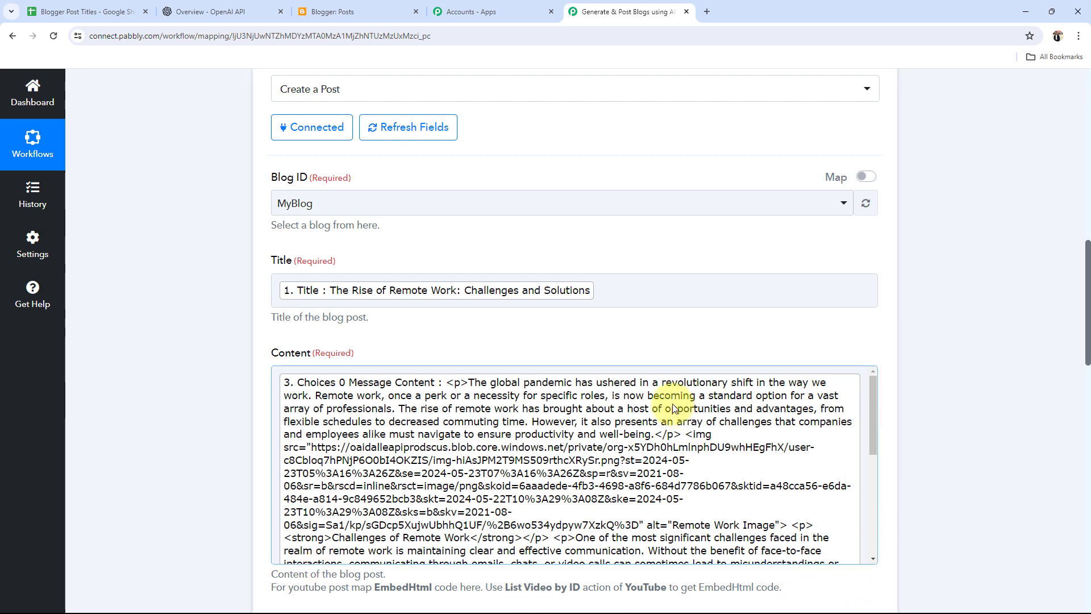
- Save the Create a Post action and send a test request to Blogger
scroll(285, 398, down, 5)
scroll(230, 422, down, 10)
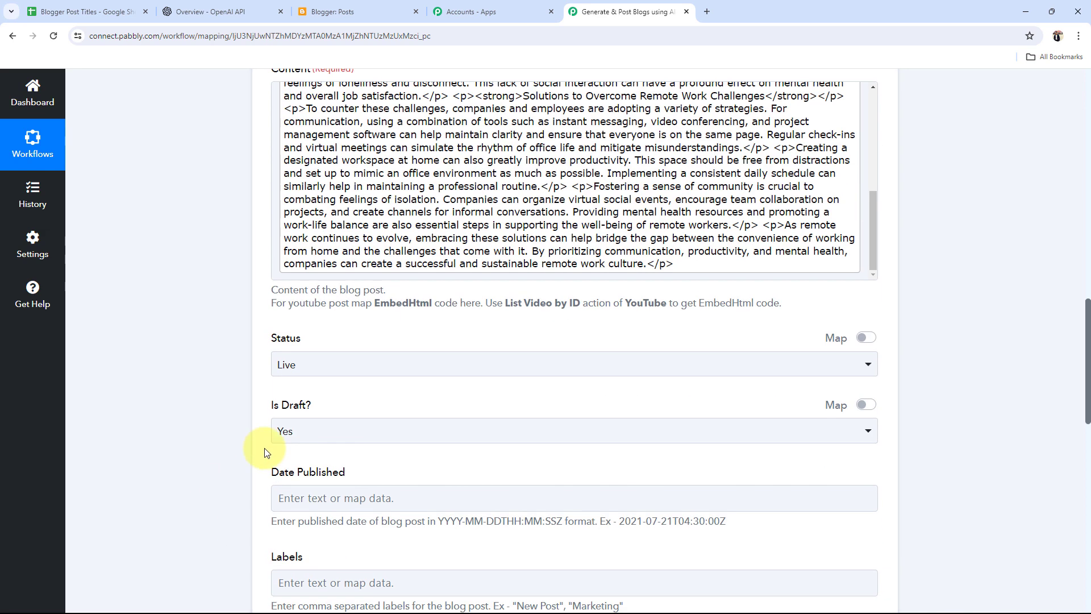
scroll(317, 584, up, 1)
scroll(317, 568, down, 2)
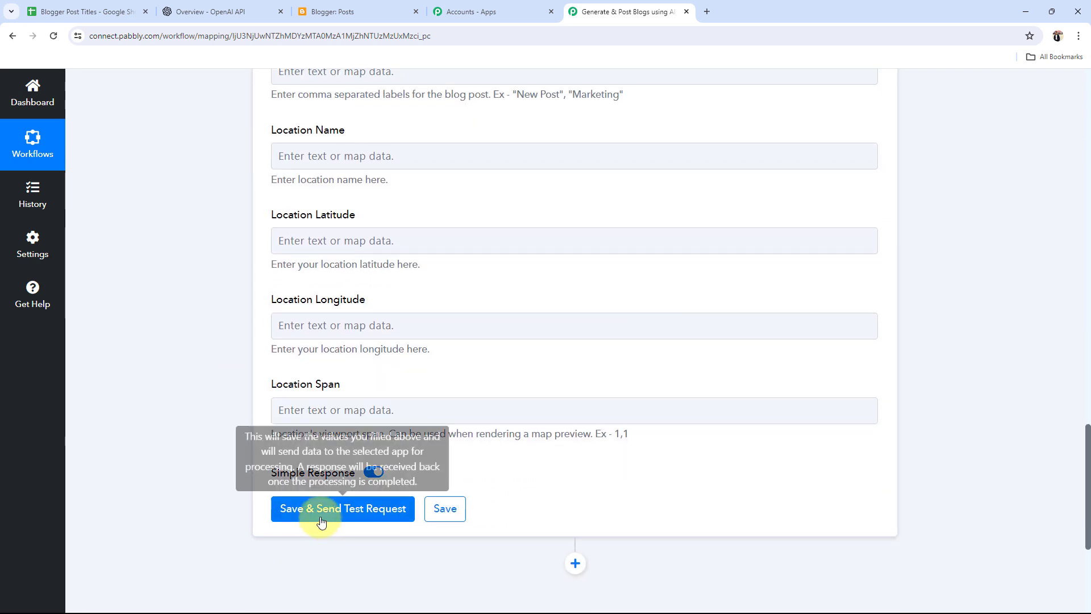
click(316, 515)
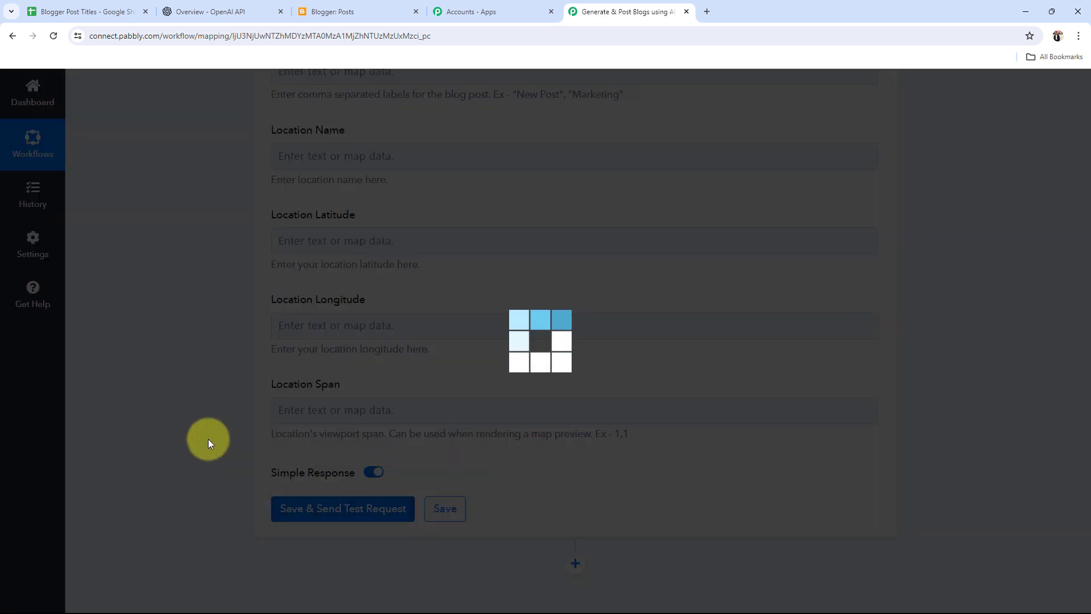
- Examine the status, updated time and URL in the response received from Blogger
scroll(208, 439, down, 5)
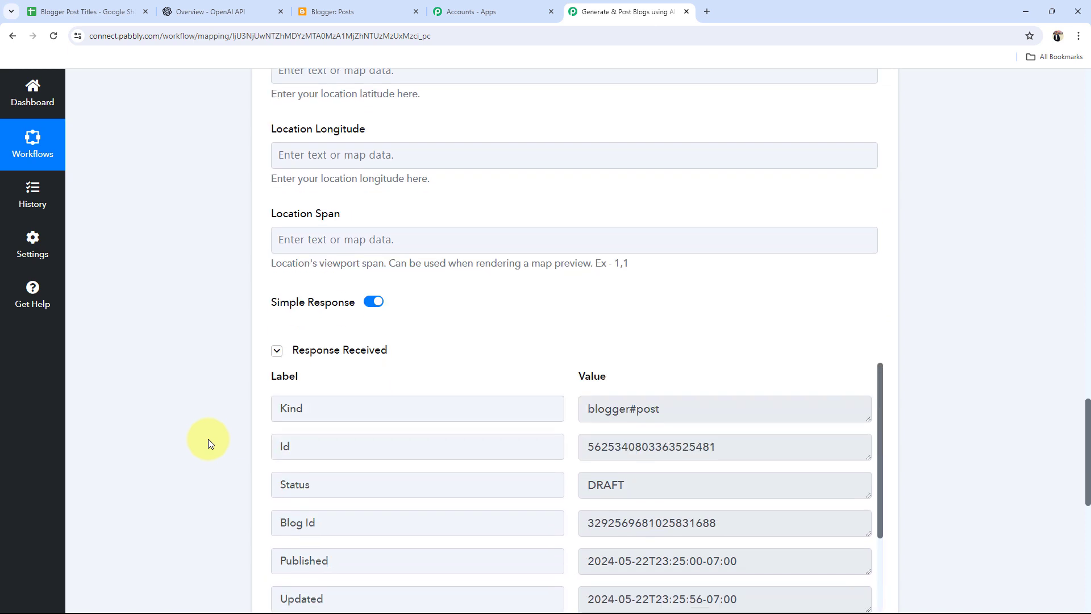
click(591, 373)
double_click(597, 373)
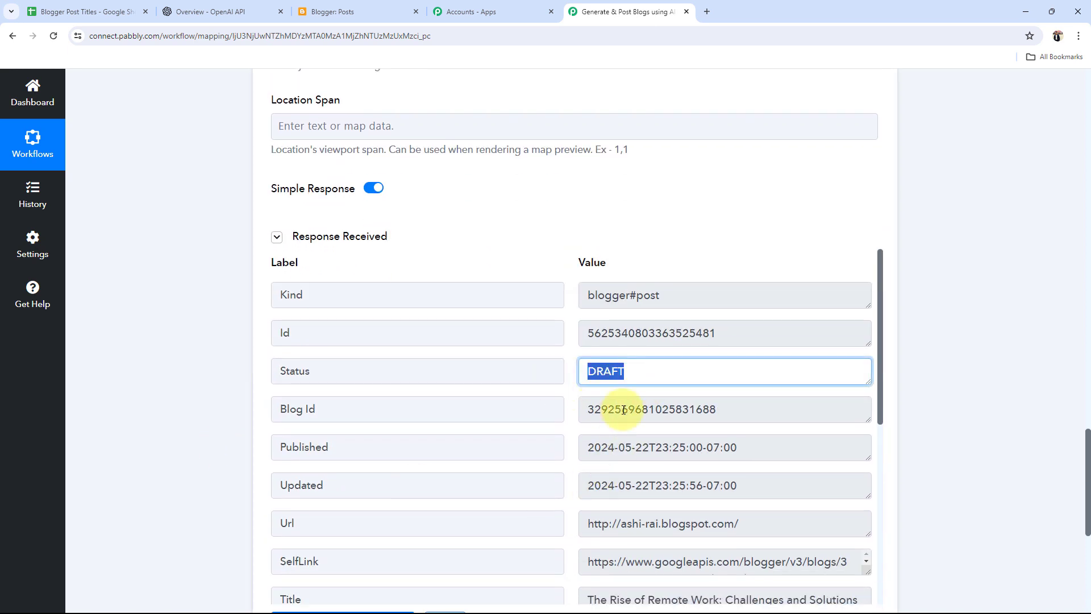
drag(792, 483, 541, 479)
drag(742, 519, 504, 527)
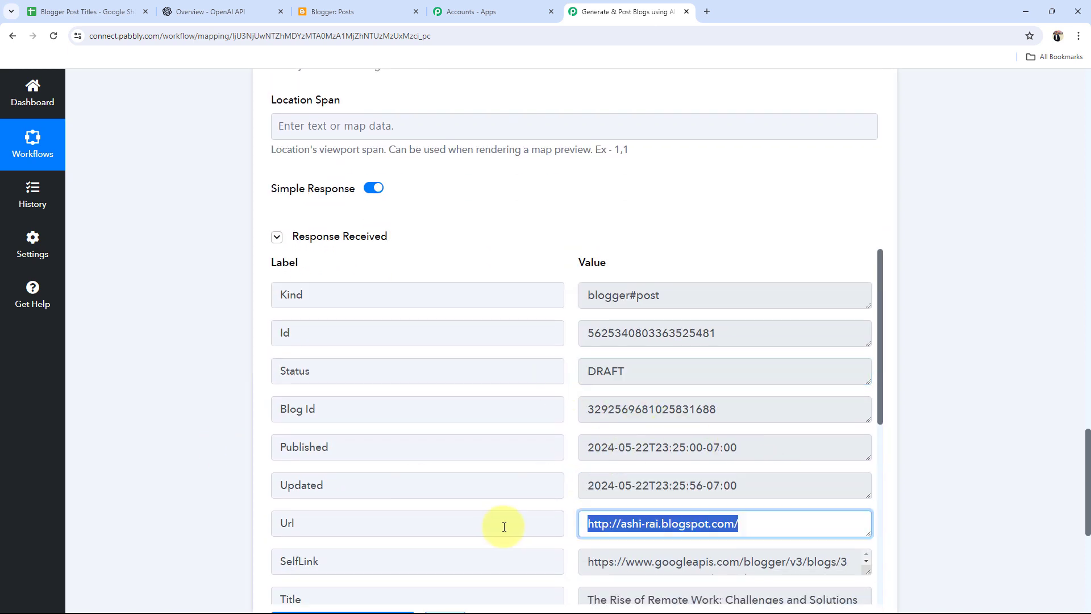
click(103, 432)
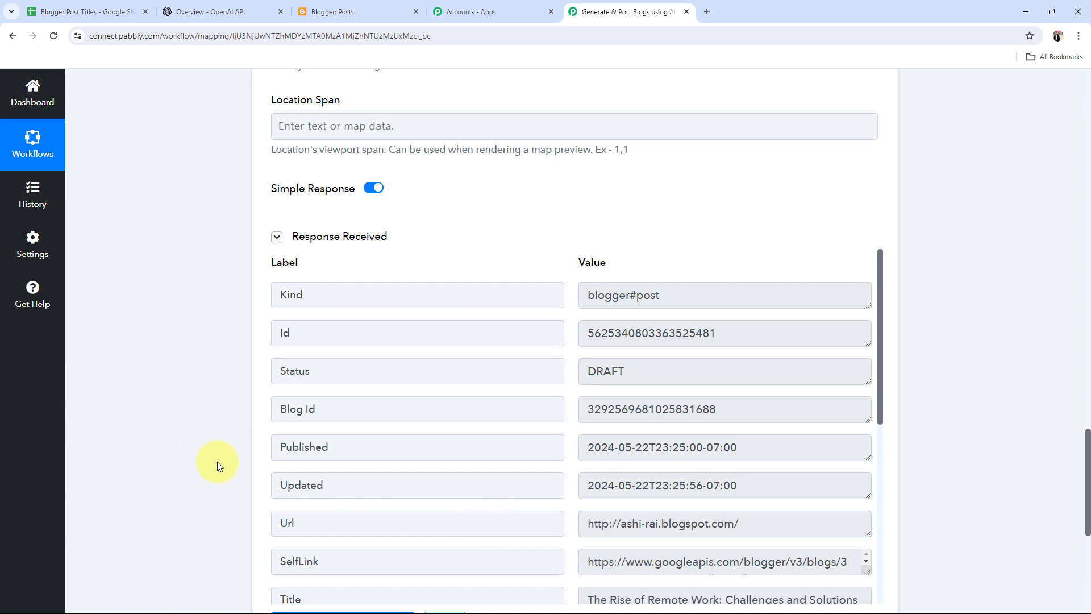
scroll(227, 464, up, 5)
scroll(228, 464, up, 3)
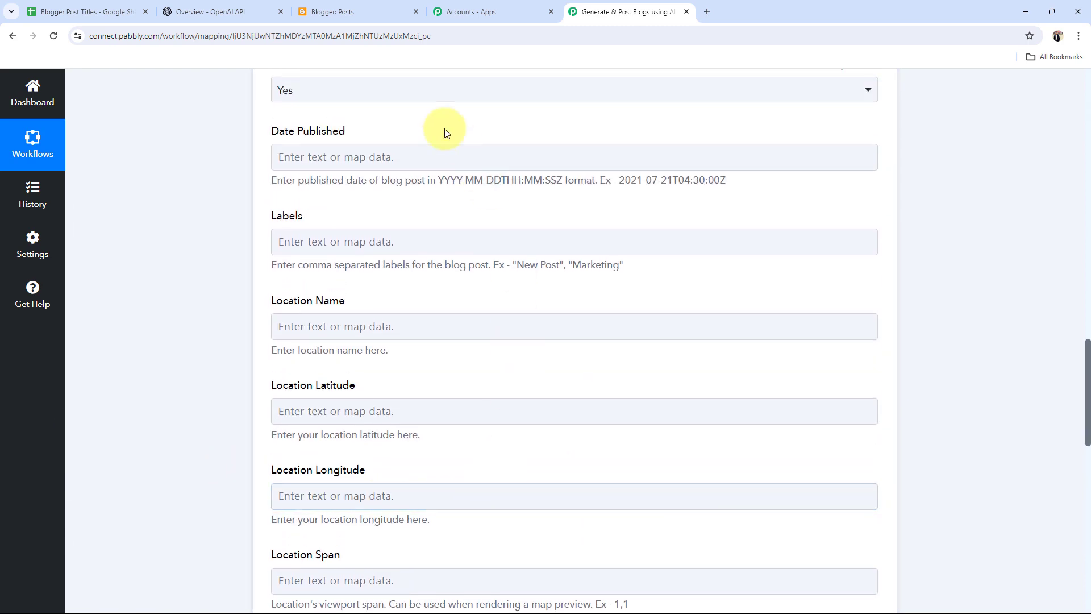
- Switch to Blogger, refresh the posts list and open the post "The Rise of Remote Work: Challenges and Solutions"
click(352, 6)
click(53, 36)
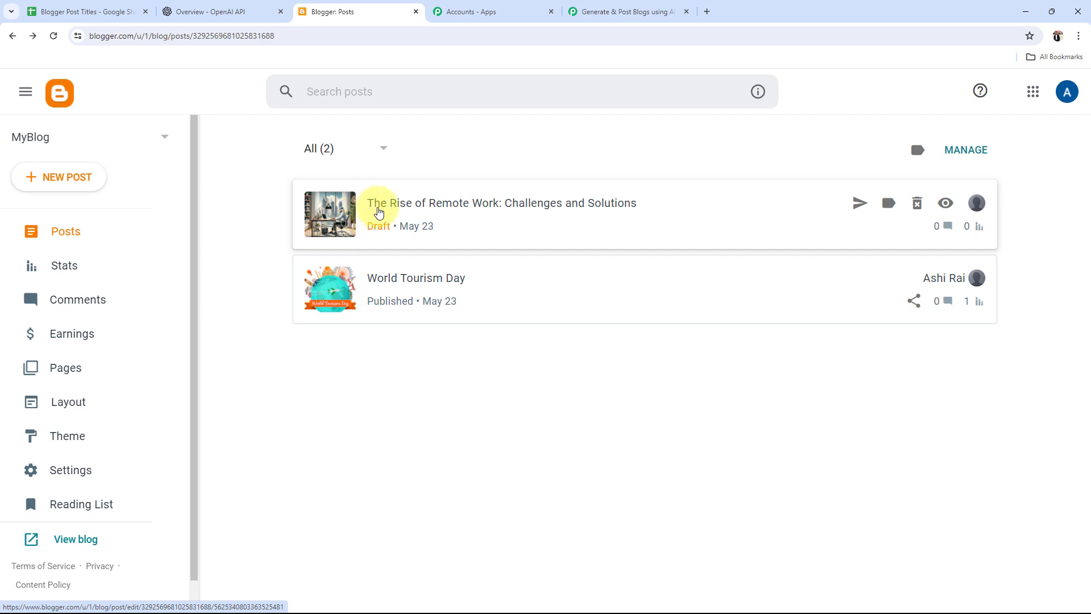
click(554, 211)
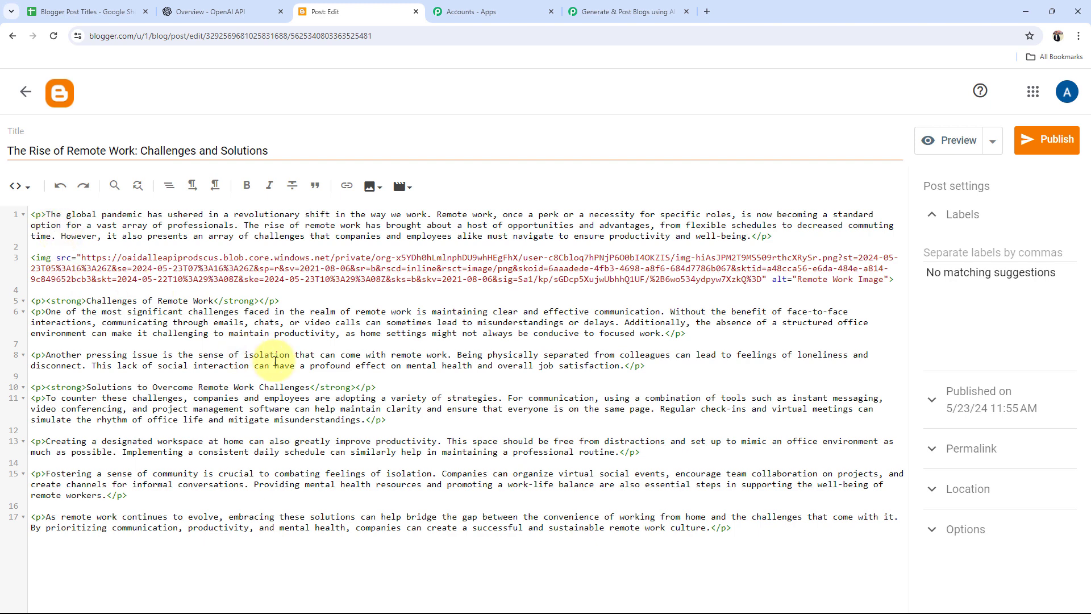
- Preview the post and check its title, text and generated image through to the end
click(940, 142)
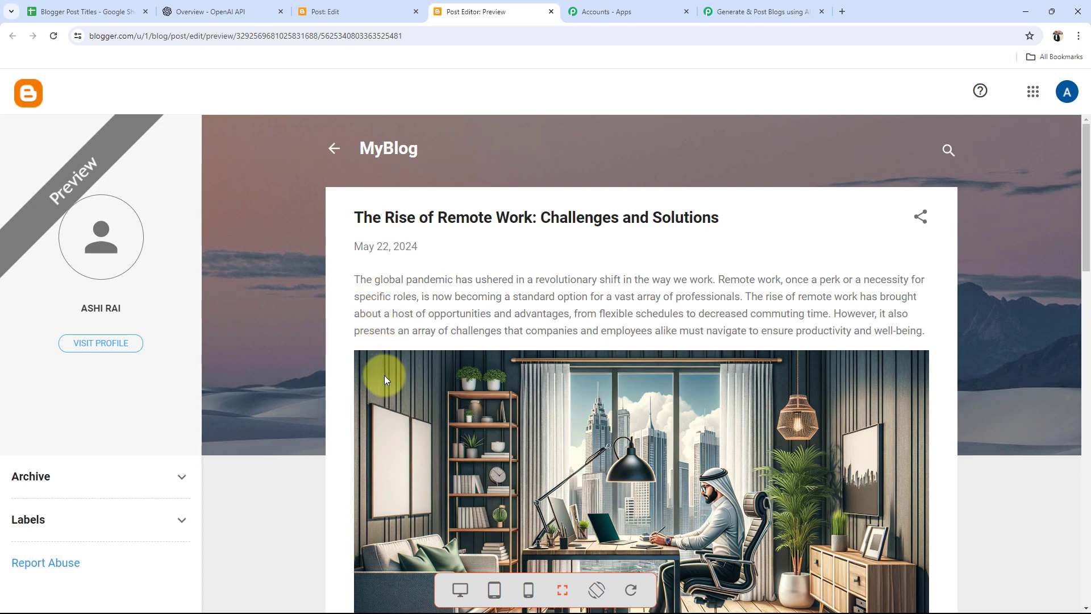
scroll(557, 376, down, 3)
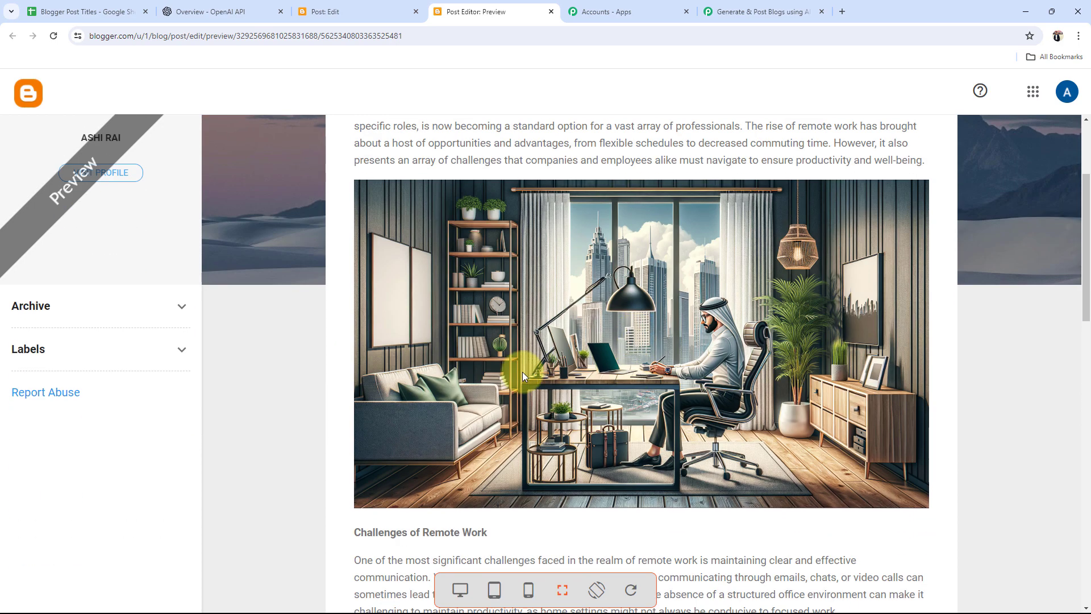
scroll(489, 380, down, 10)
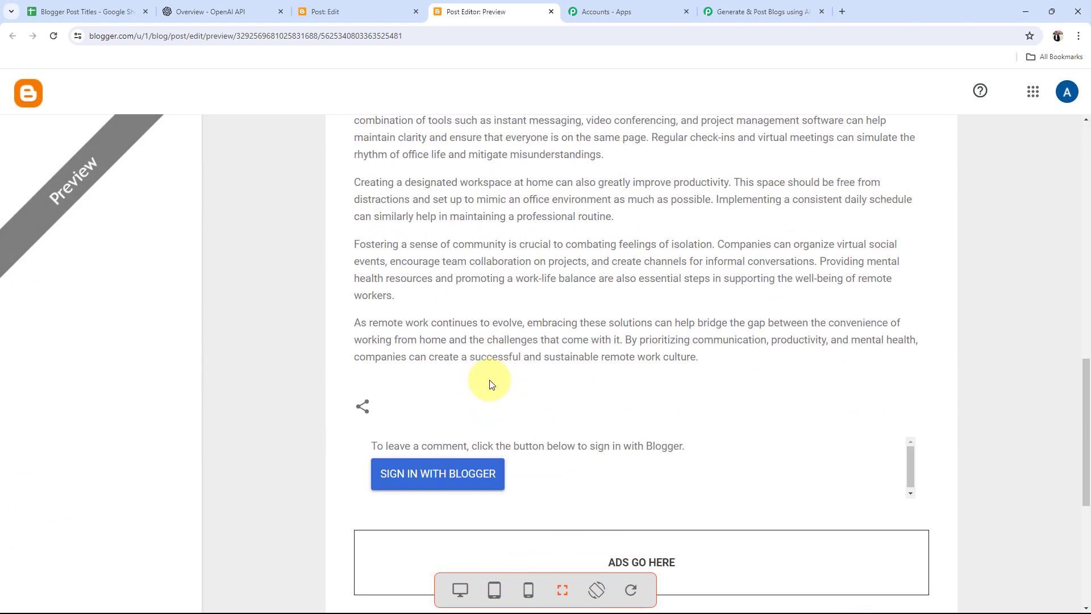
scroll(490, 379, up, 13)
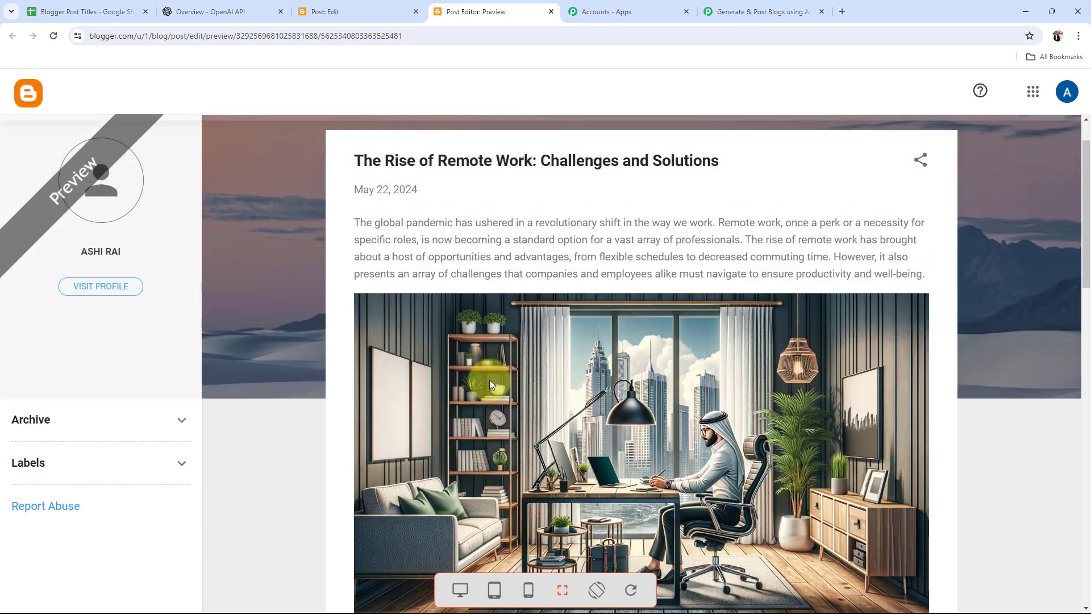
- Return to the Pabbly Connect workflow, collapse the Google Blogger Create a Post action and review the workflow's steps
scroll(489, 379, up, 1)
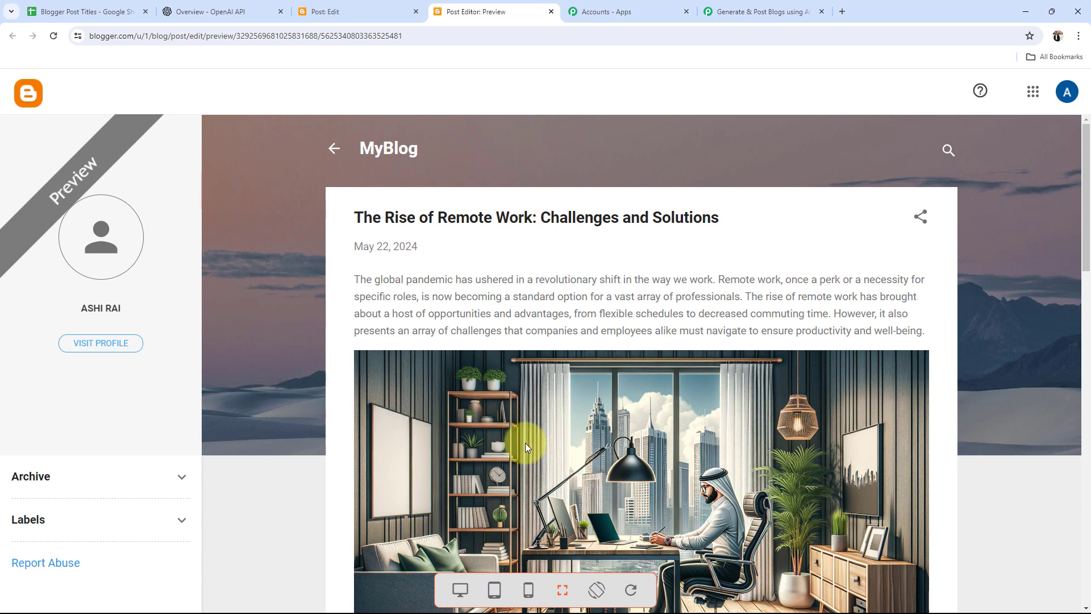
click(759, 12)
scroll(220, 445, up, 5)
scroll(220, 446, up, 12)
click(378, 363)
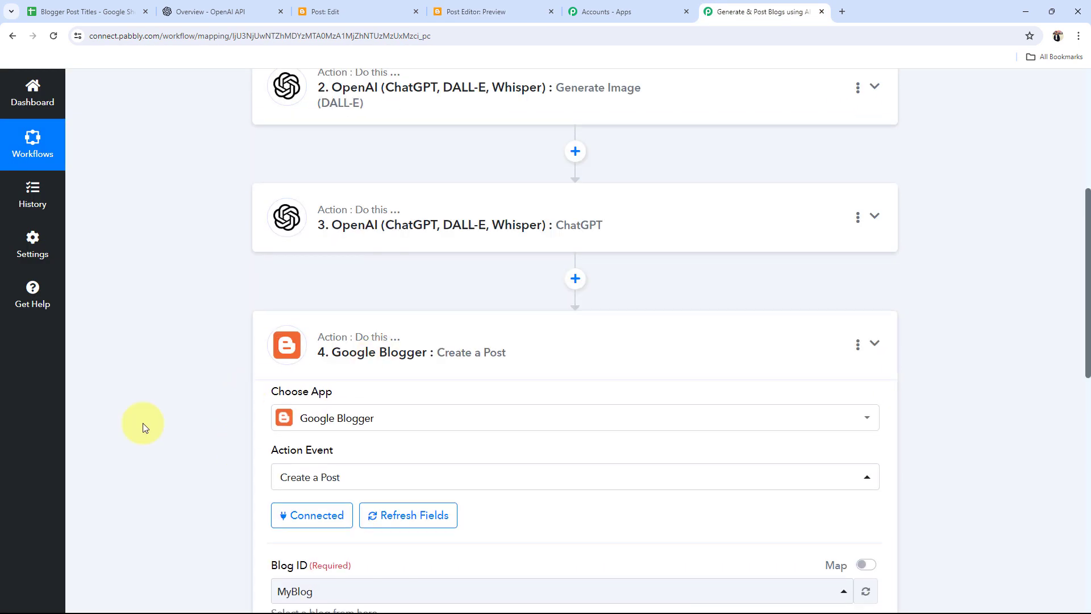
scroll(143, 424, up, 2)
scroll(145, 431, up, 1)
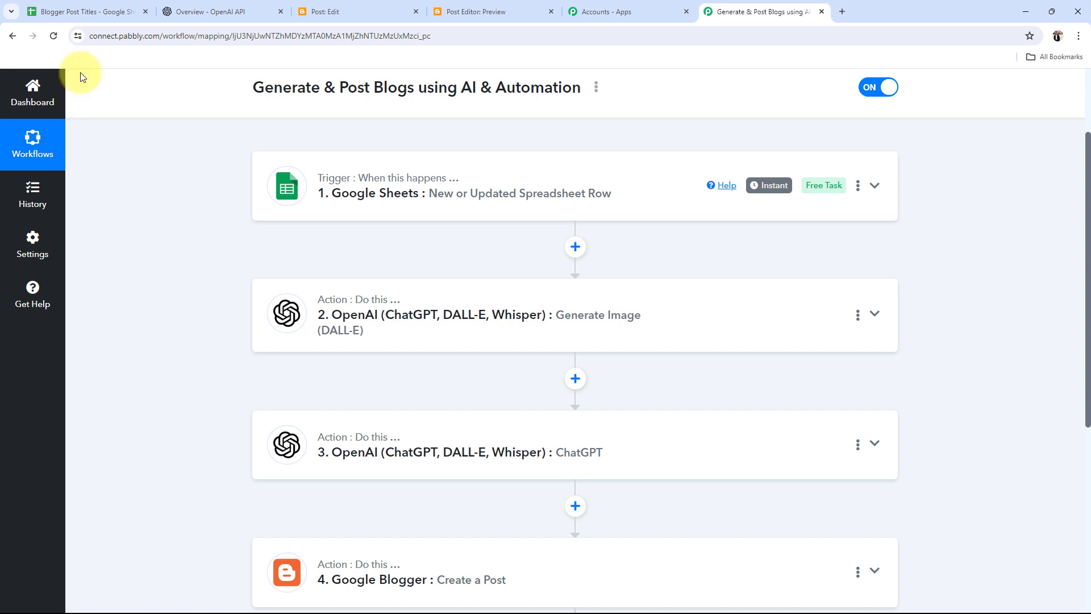
- Check the rows of the Blogger Post Titles sheet in Google Sheets and return to the Pabbly Connect workflow
click(45, 11)
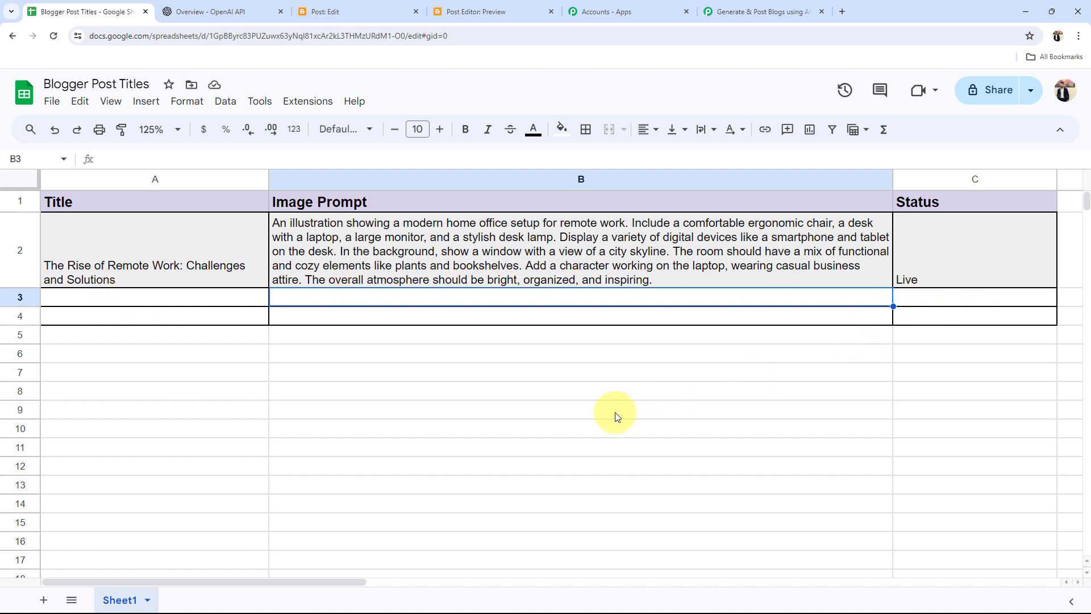
click(476, 6)
click(721, 10)
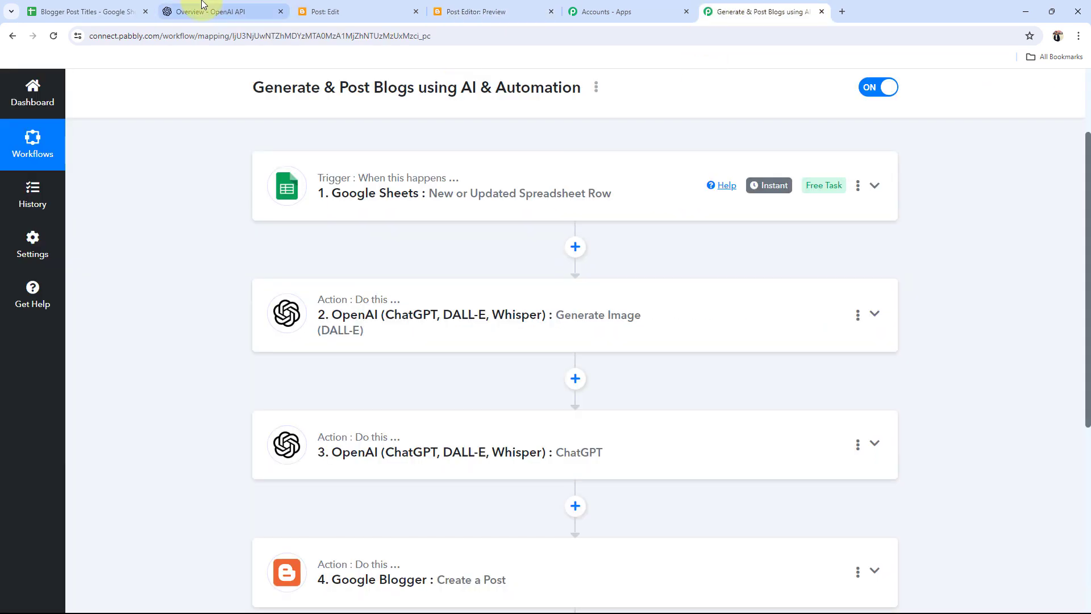
- Switch to the Blogger Post Titles sheet and check the title, image prompt and status of the "Automation & Integration" row
click(100, 7)
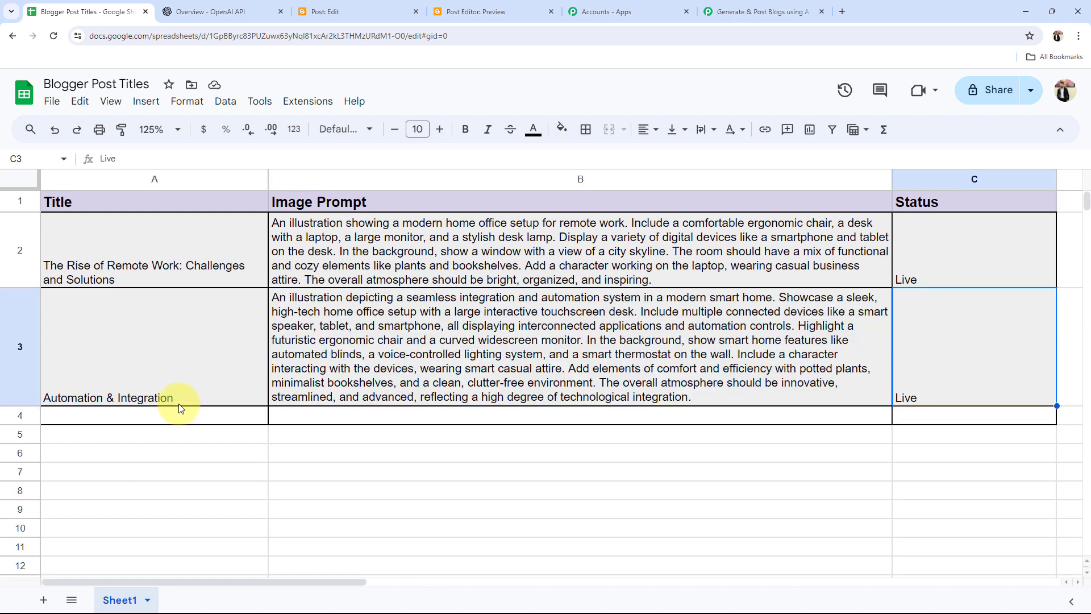
click(981, 356)
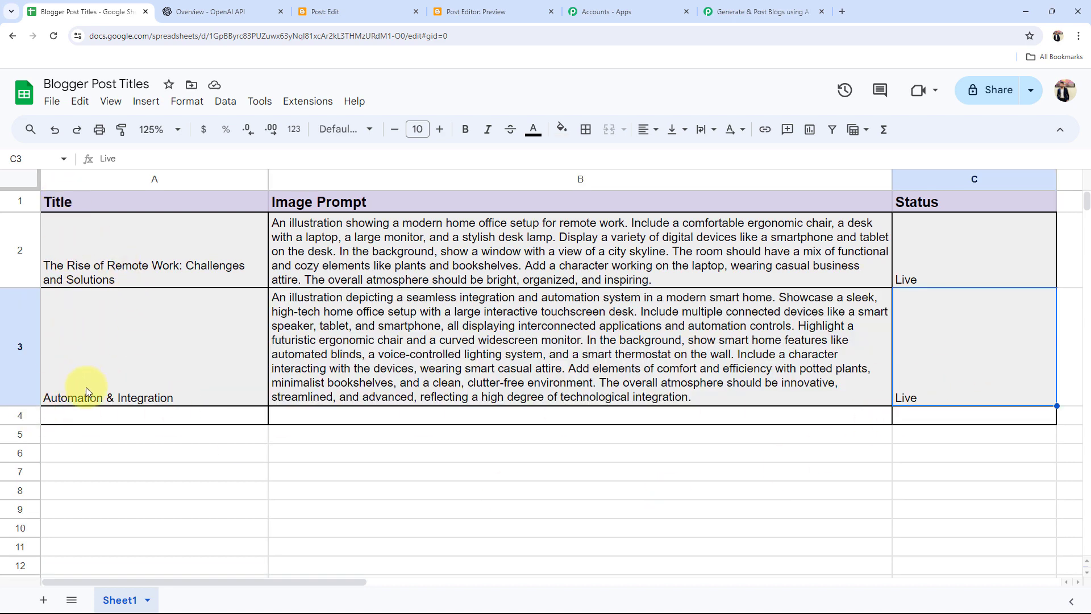
click(335, 327)
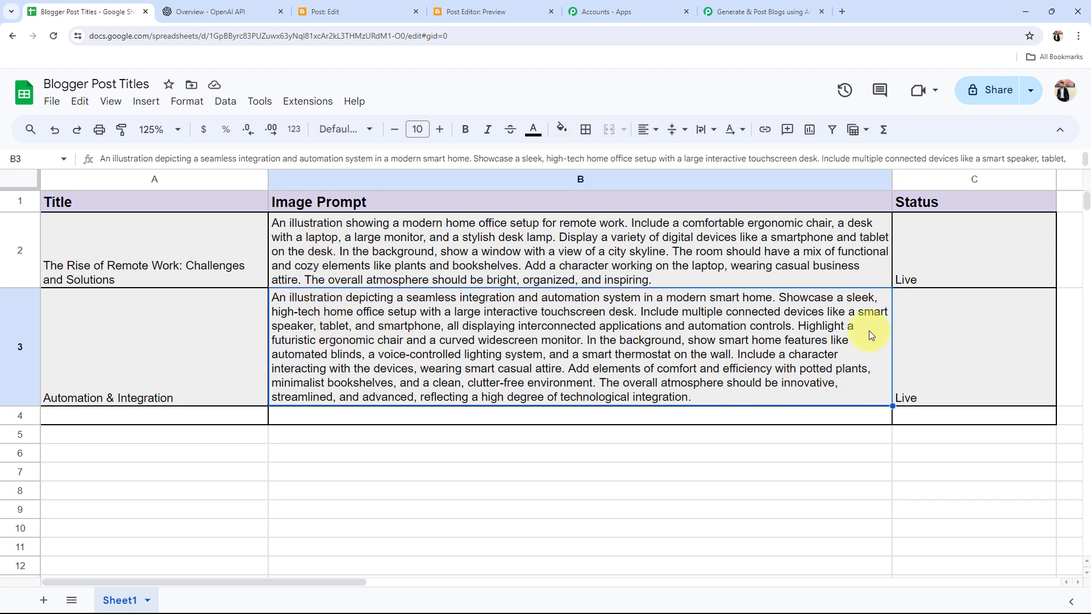
click(906, 359)
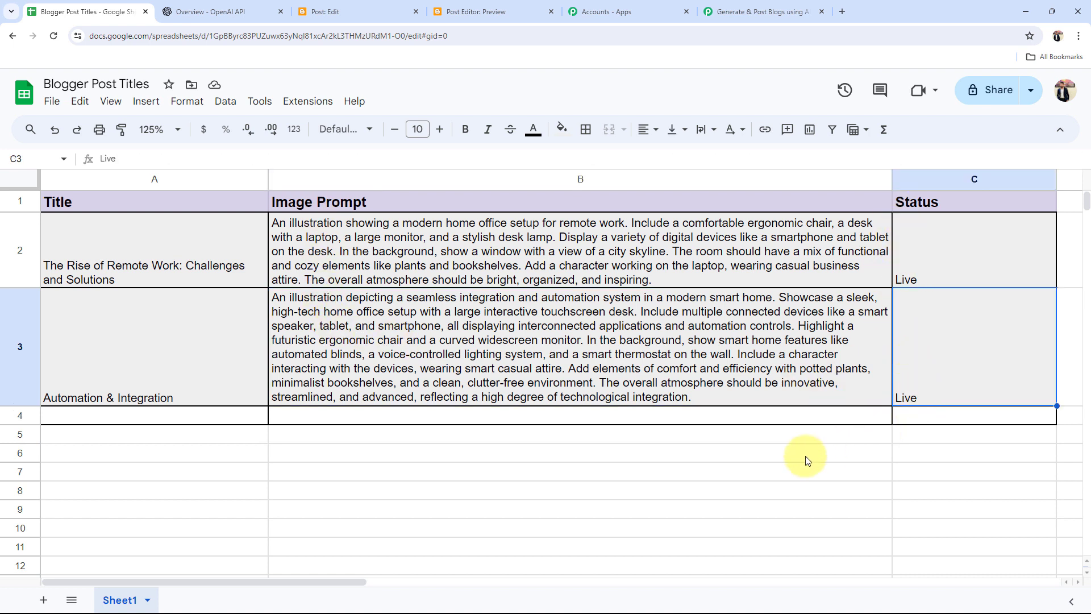
drag(807, 460, 763, 497)
click(550, 499)
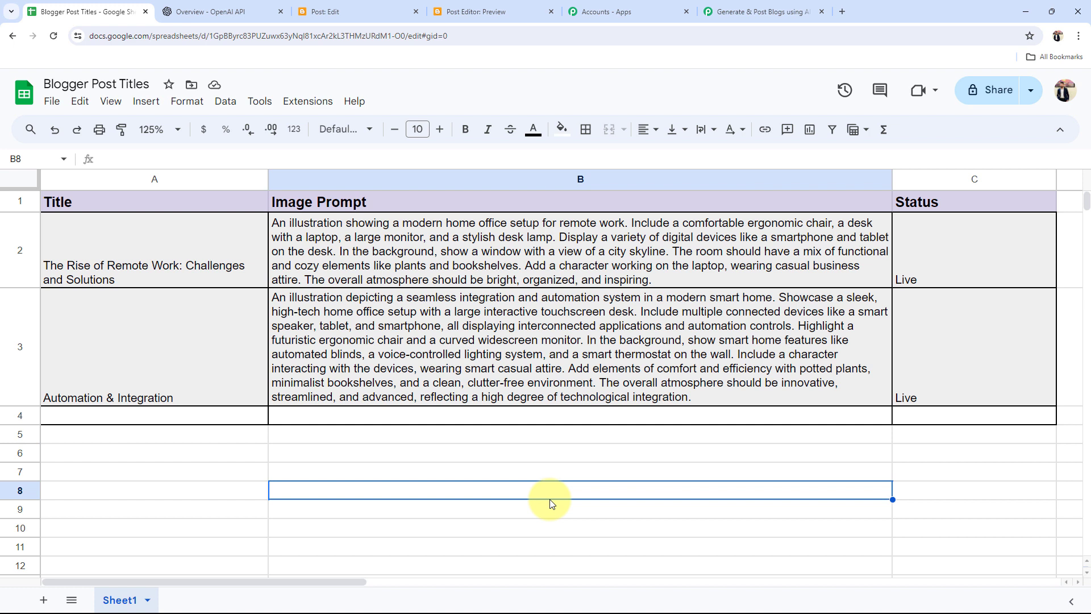
click(523, 316)
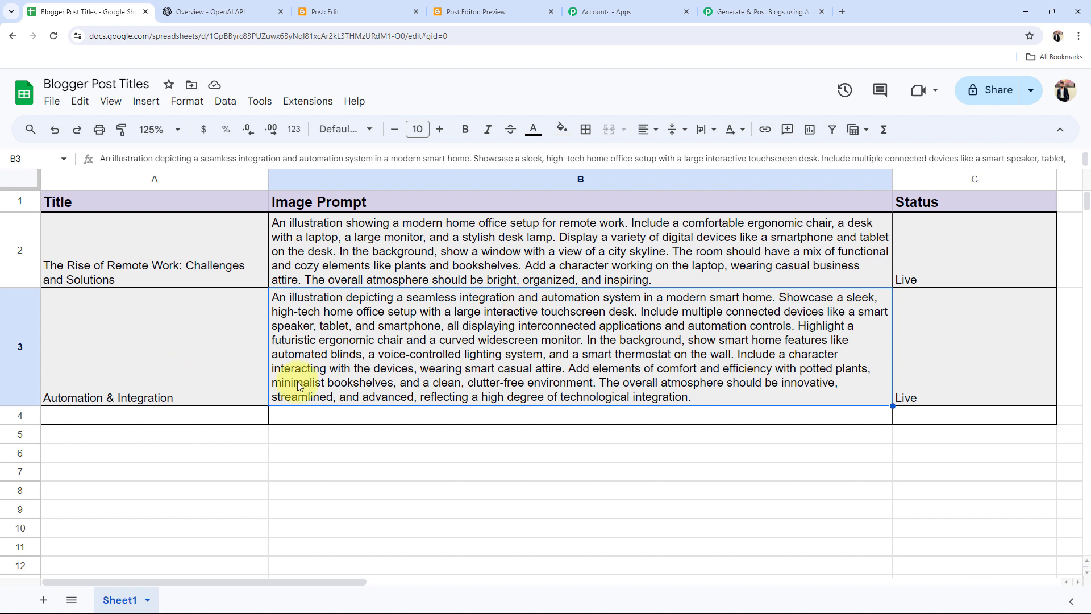
click(172, 356)
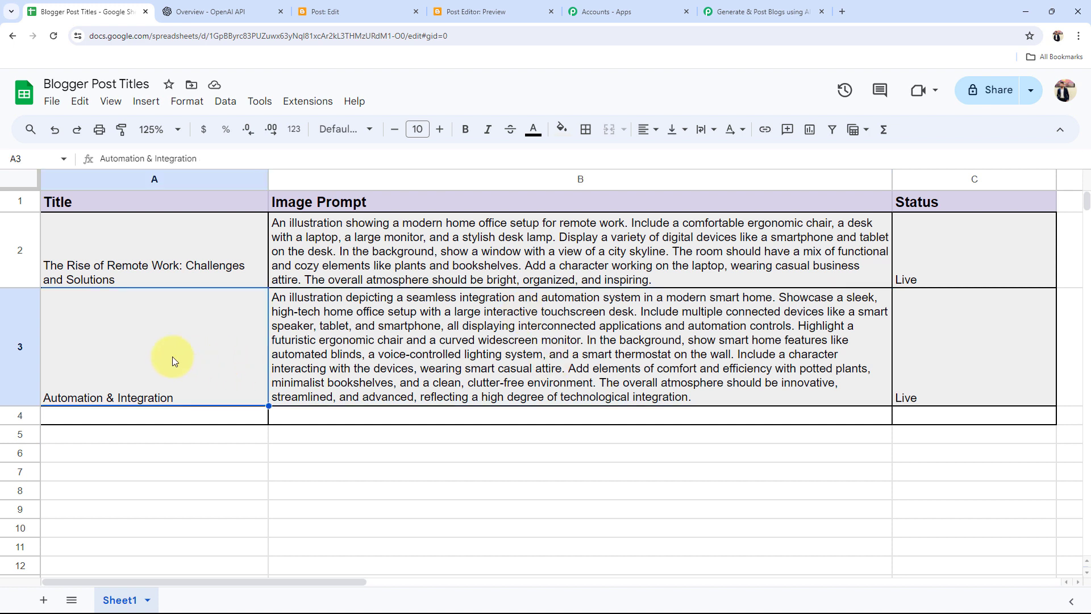
click(503, 345)
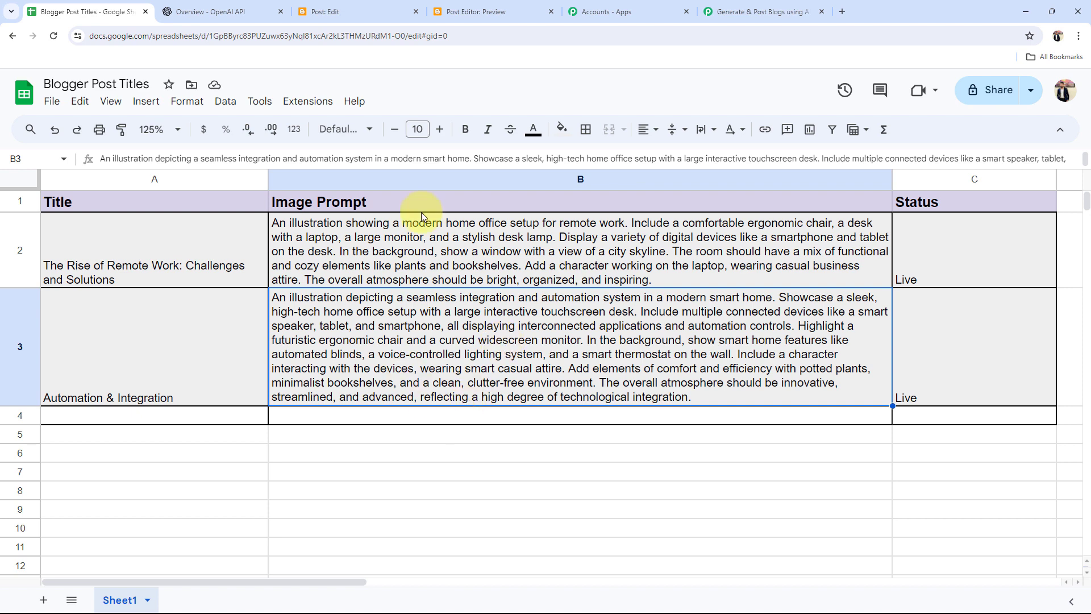
- Switch to Blogger, go back to the posts list, refresh it and open the post "Automation & Integration"
click(329, 13)
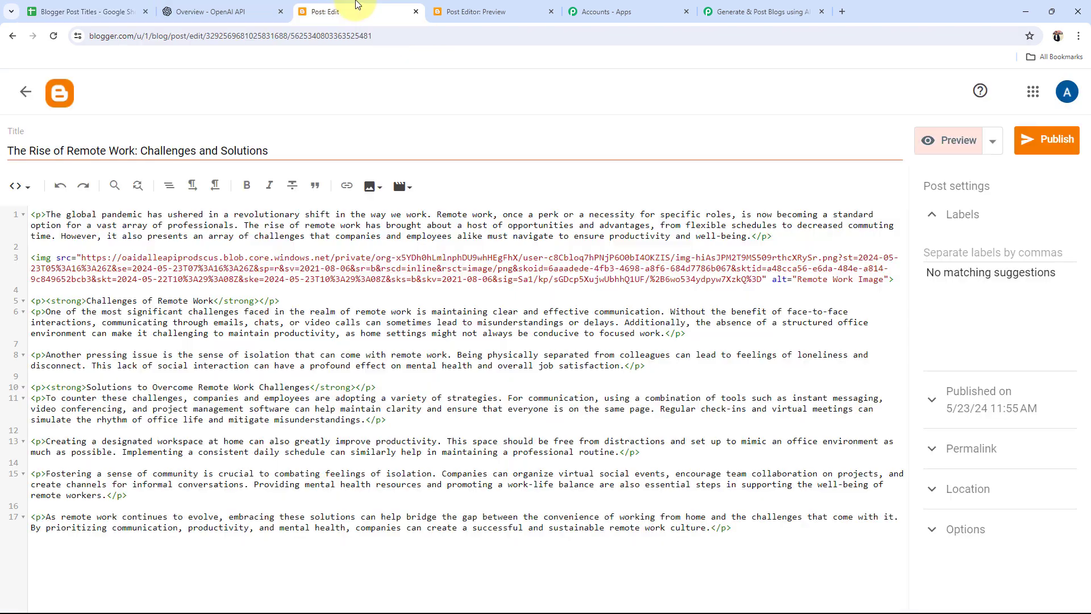
click(13, 93)
click(53, 35)
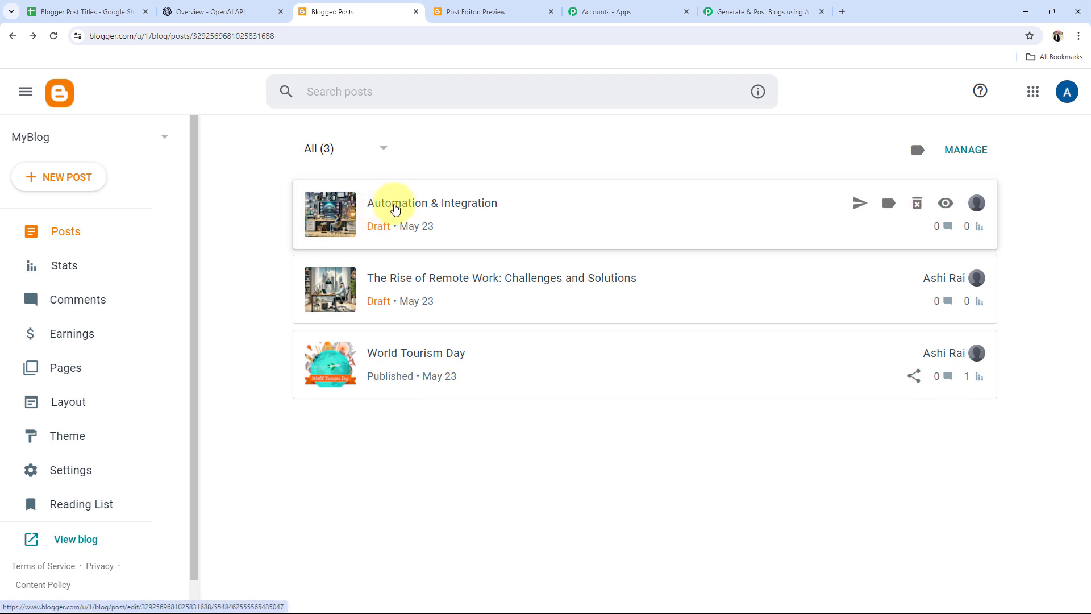
click(411, 208)
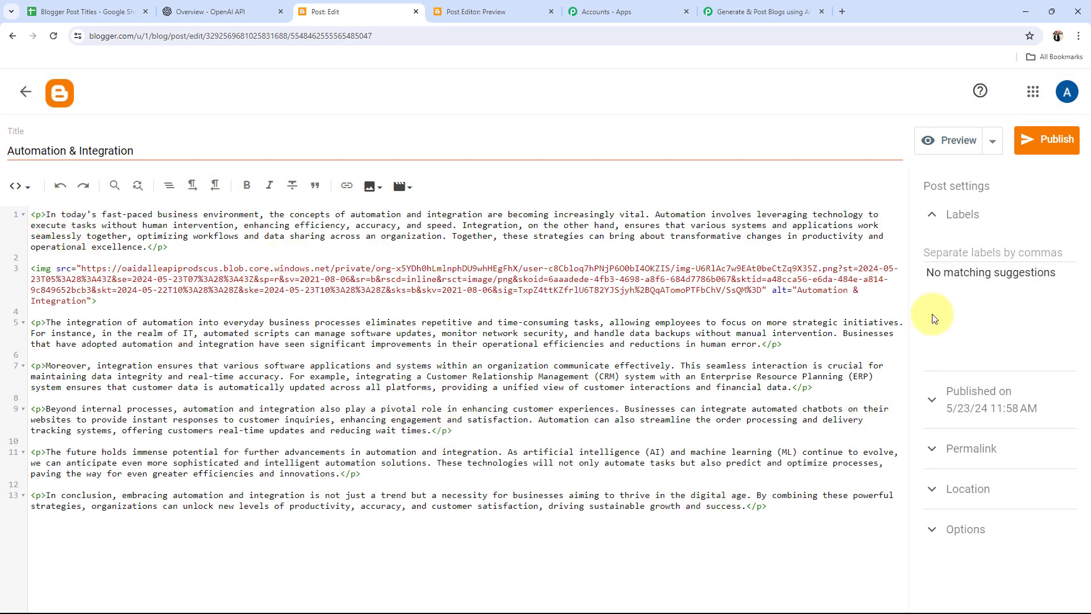
- Preview the "Automation & Integration" post and examine its title, generated image and text through to the conclusion
click(932, 142)
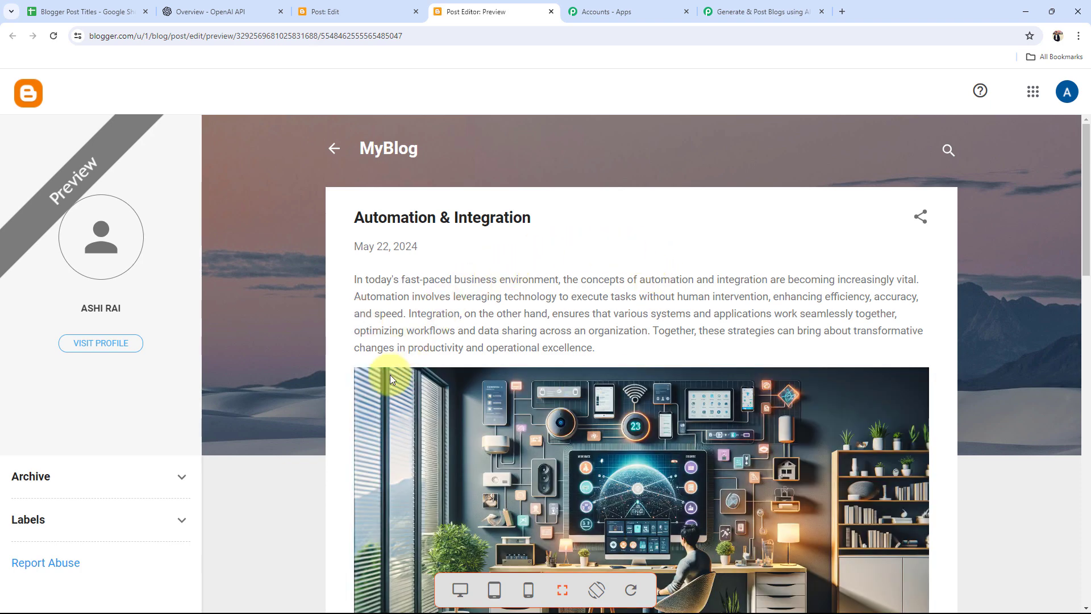
scroll(391, 378, down, 2)
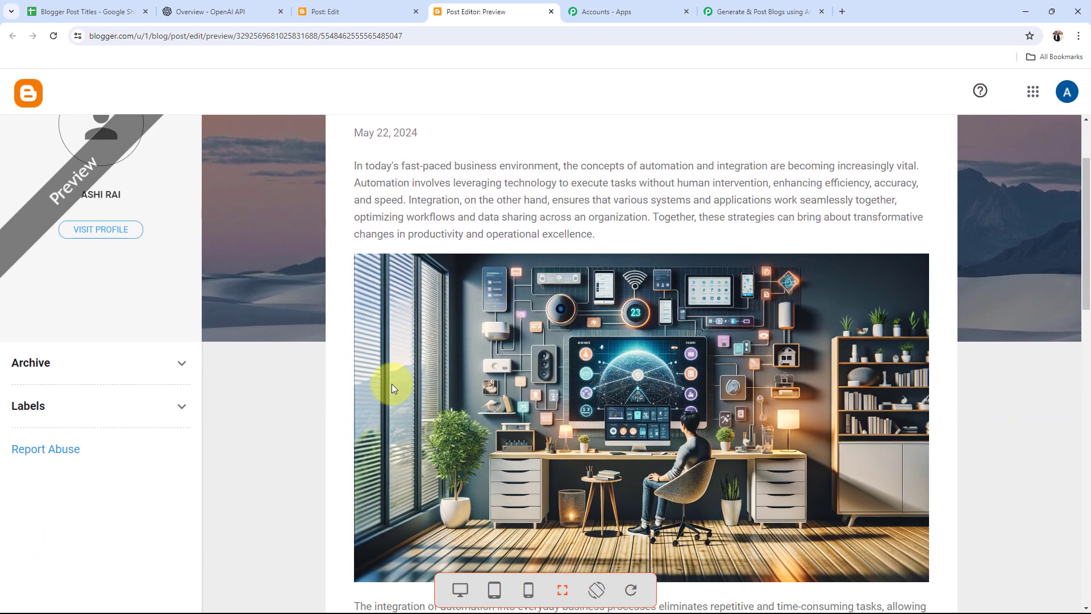
scroll(391, 384, up, 2)
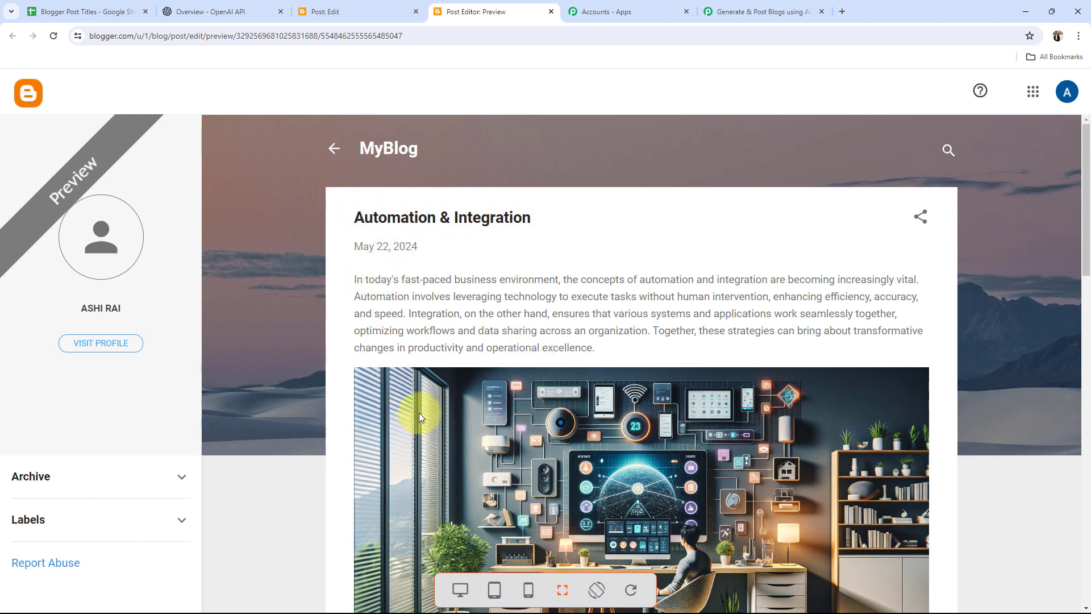
scroll(418, 413, down, 3)
scroll(470, 434, down, 6)
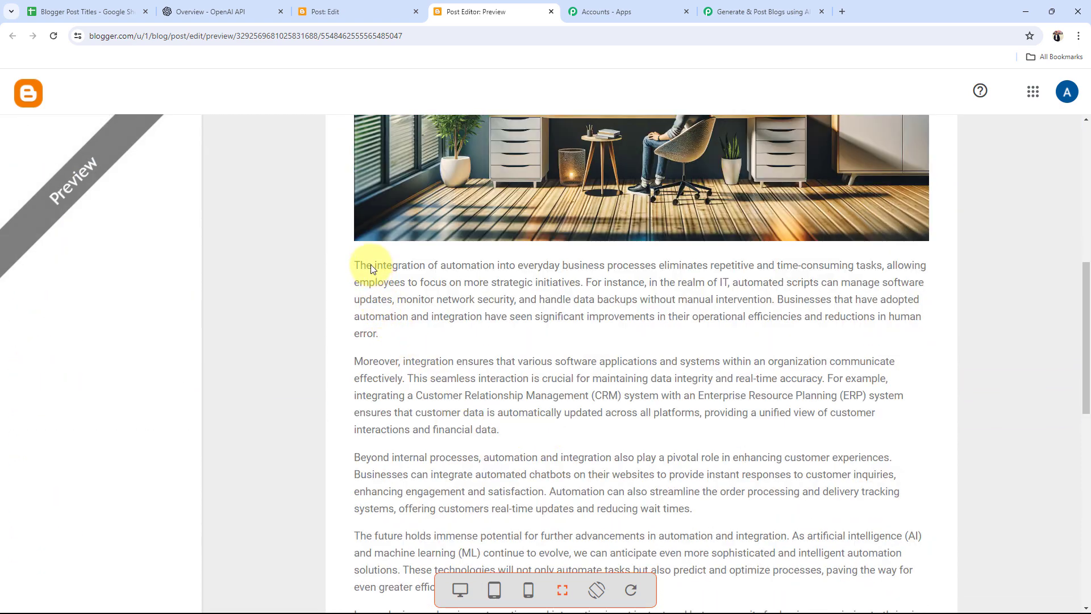
scroll(456, 349, down, 1)
scroll(455, 349, down, 4)
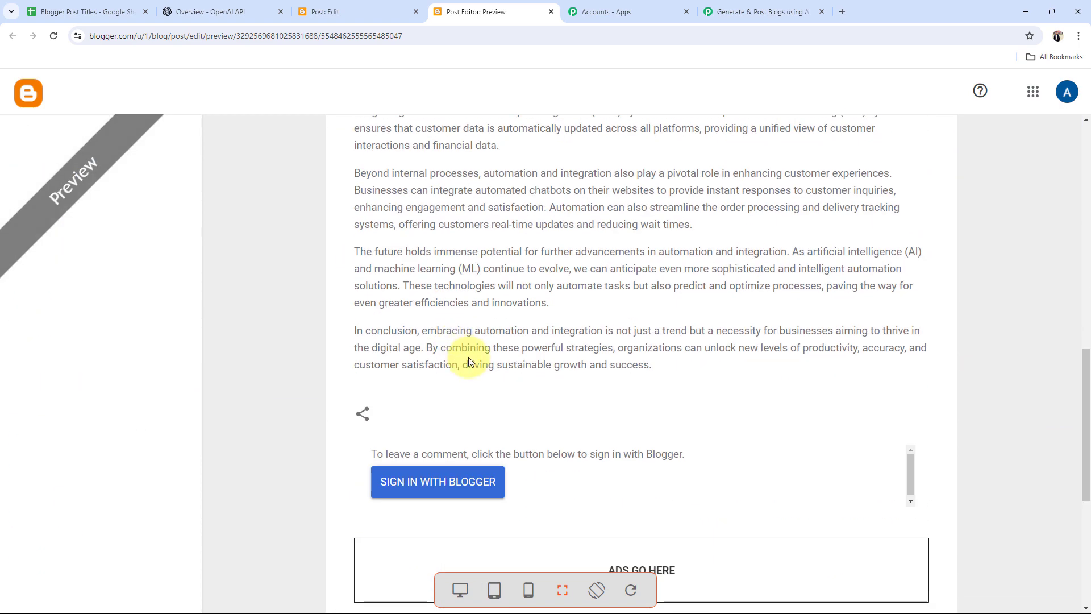
scroll(532, 389, up, 14)
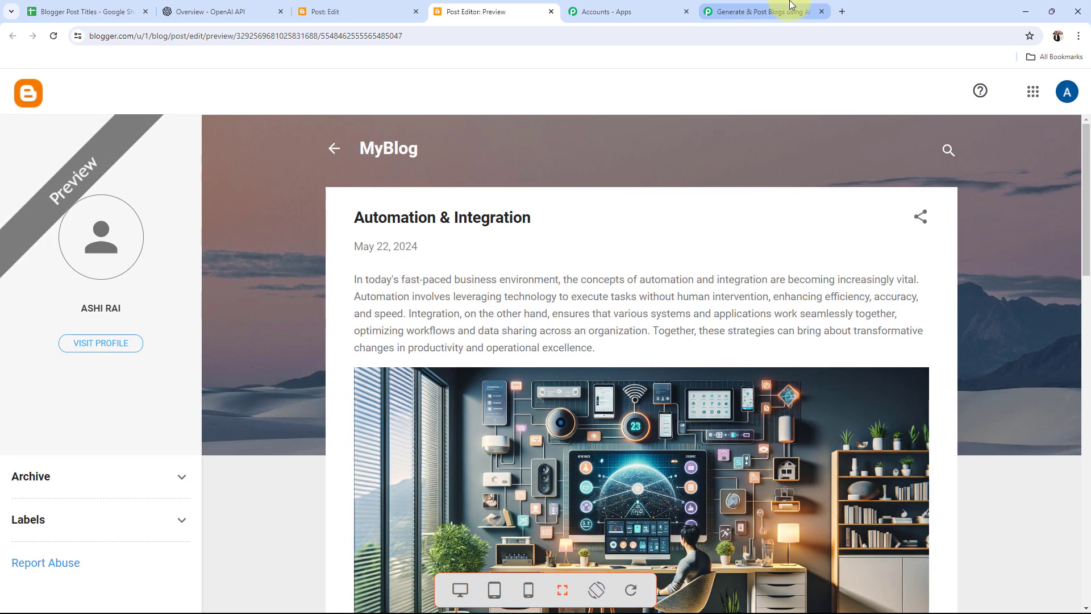
- Switch to the Pabbly Connect workflow and look over the sequence from the Google Sheets trigger to the Google Blogger action
click(792, 7)
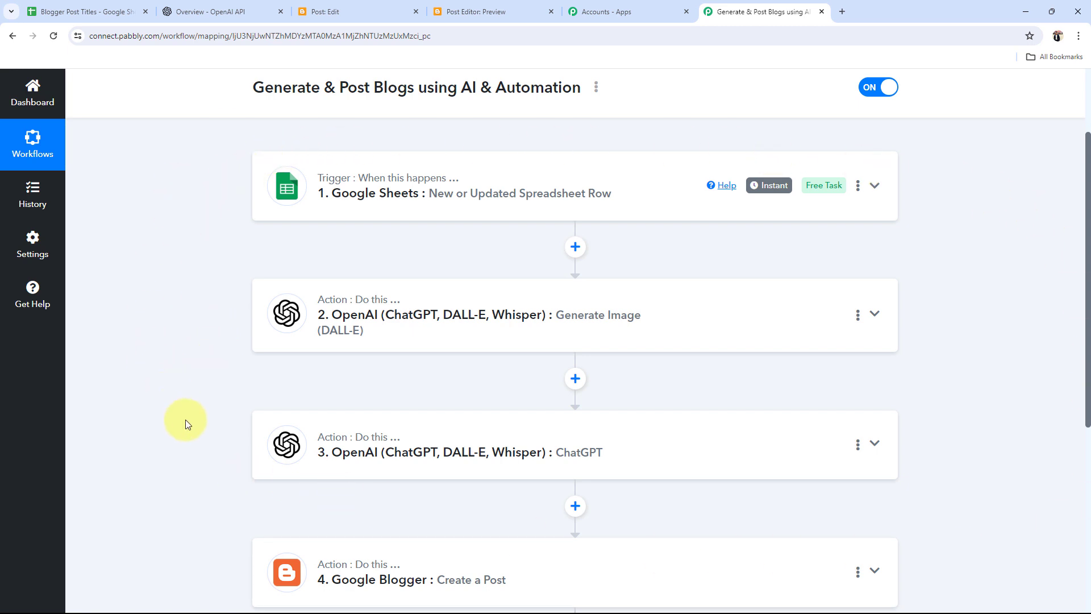
scroll(185, 420, down, 3)
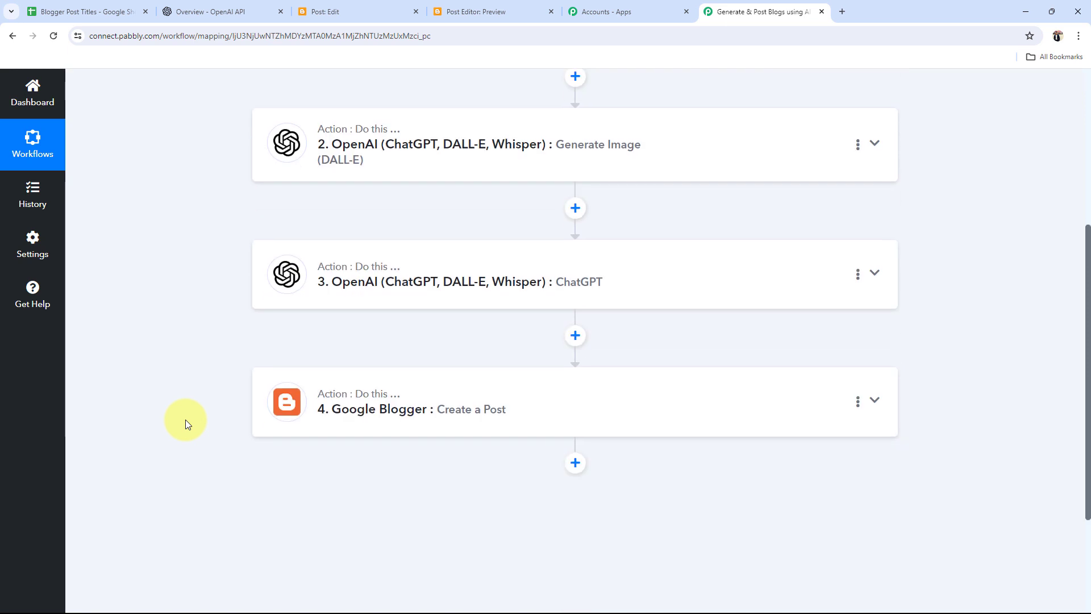
scroll(185, 419, up, 2)
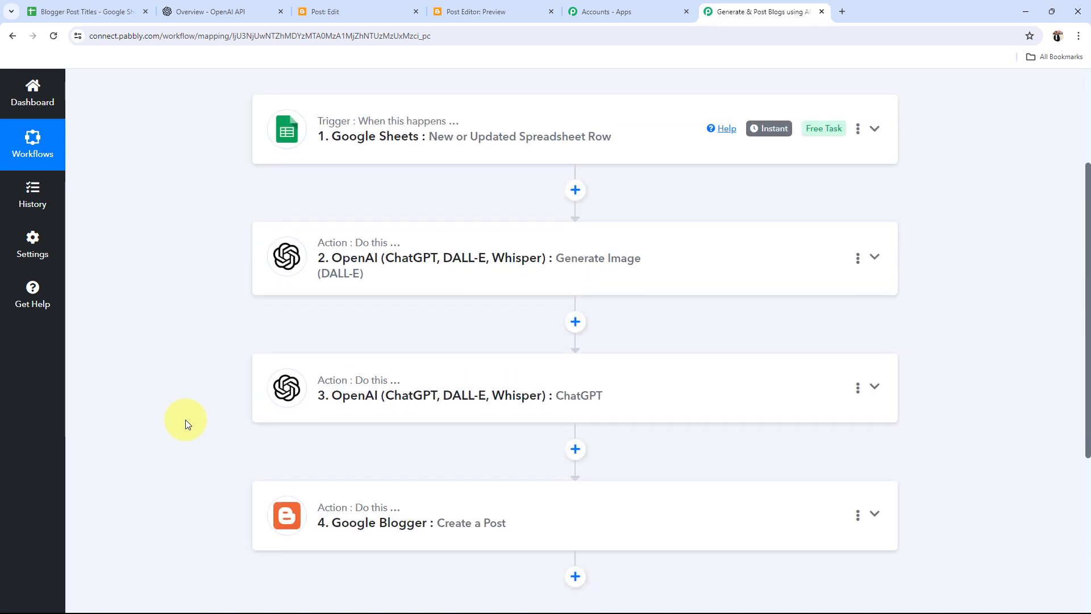
scroll(185, 420, up, 1)
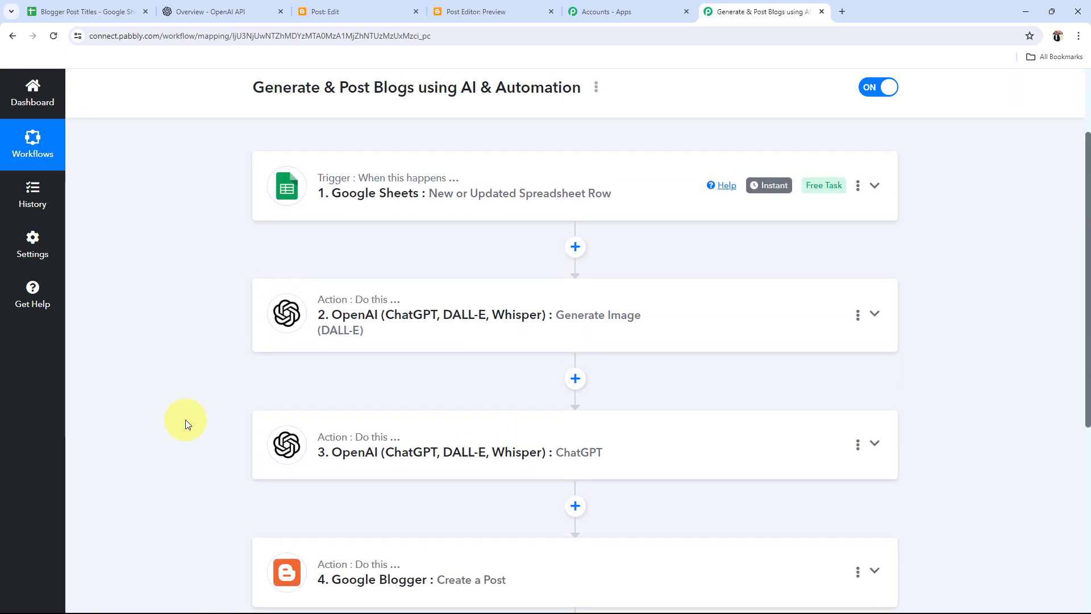